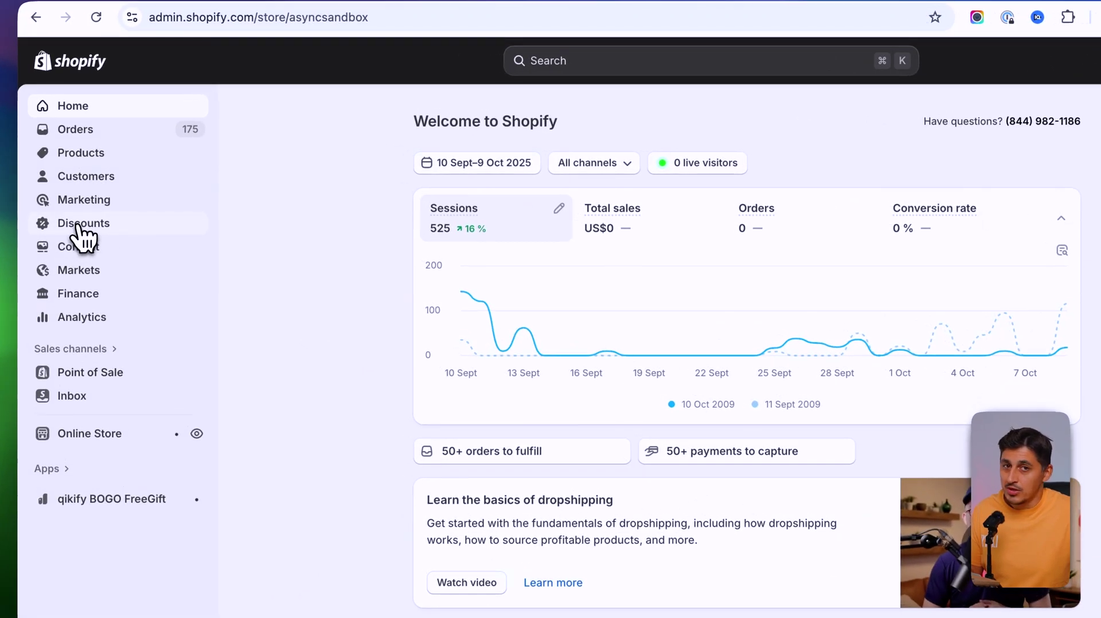
Open the store's discounts list and check which apps created the expired code discounts.
left_click(84, 229)
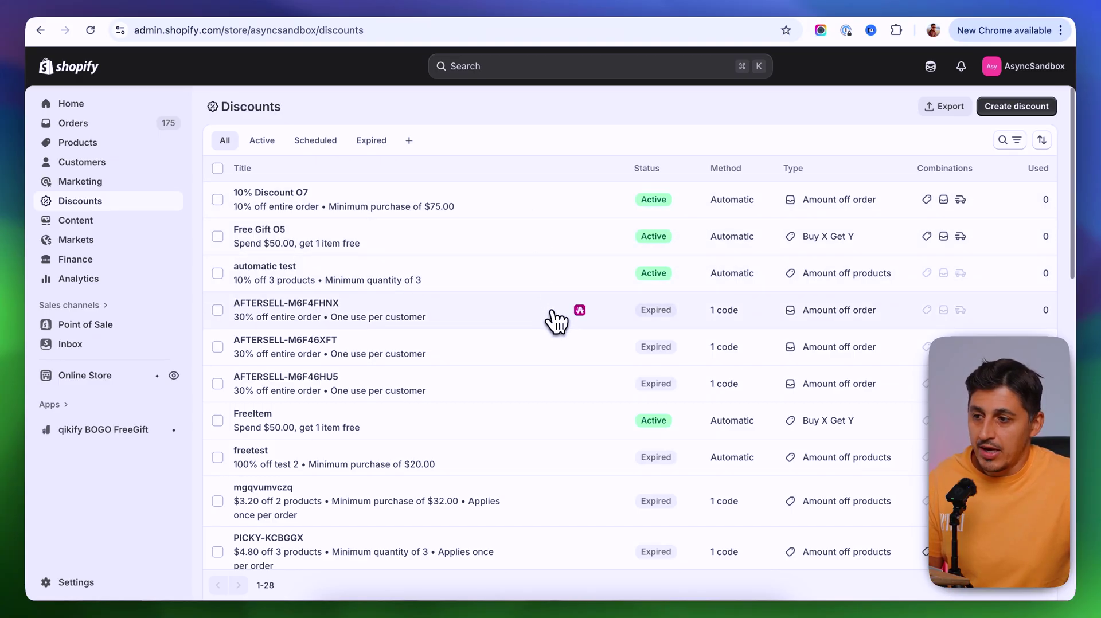
mouse_move(579, 313)
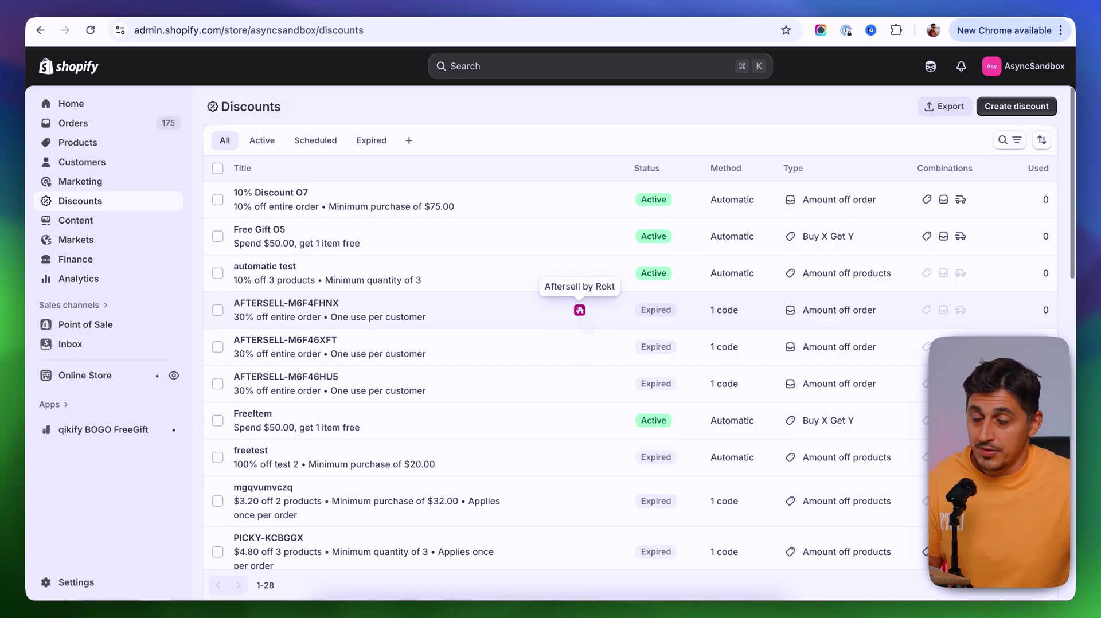
scroll(560, 368, "down", 3)
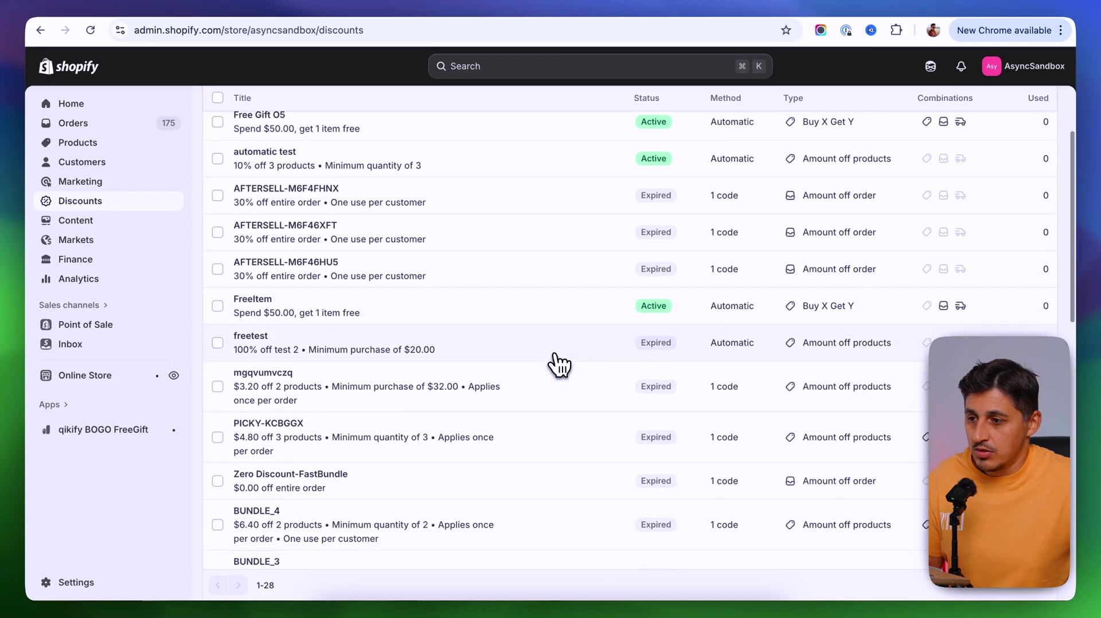
mouse_move(579, 388)
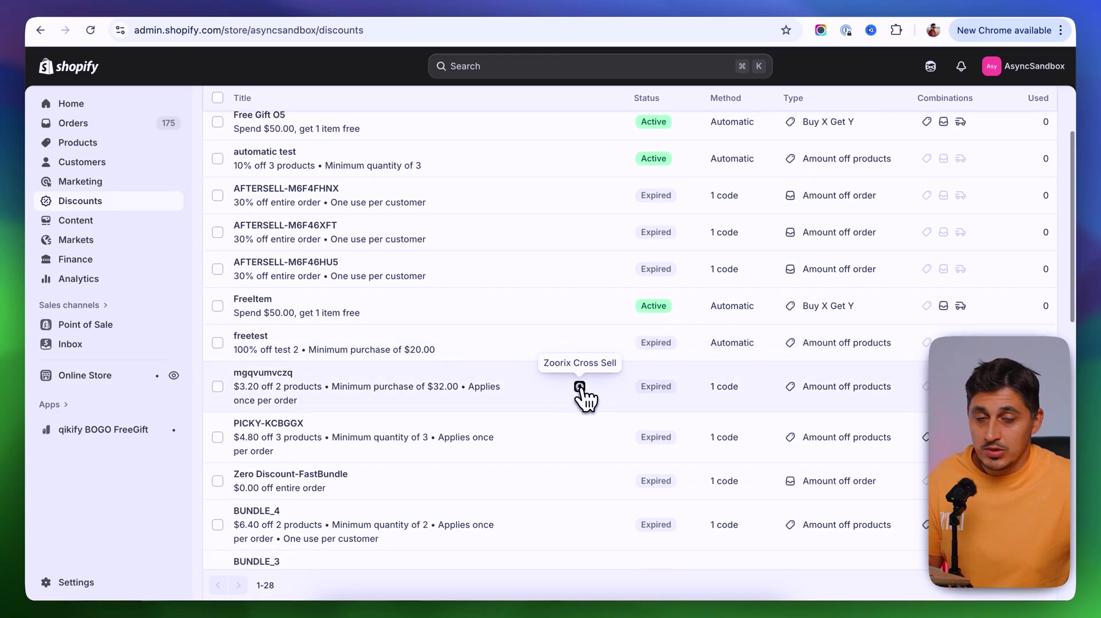
mouse_move(580, 439)
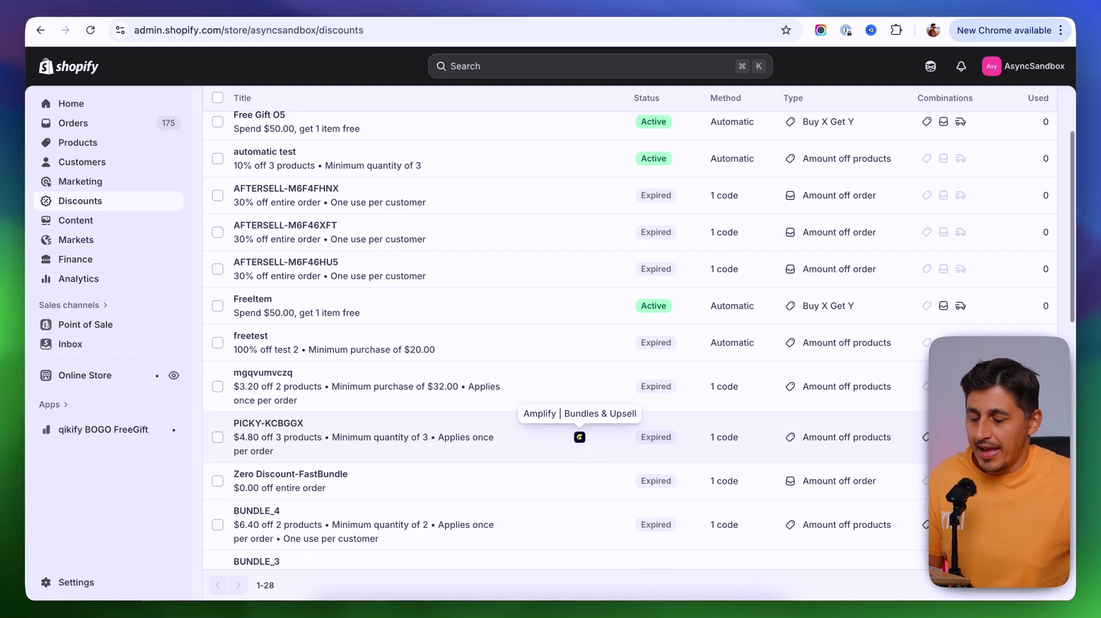
scroll(580, 437, "down", 1)
scroll(574, 430, "up", 5)
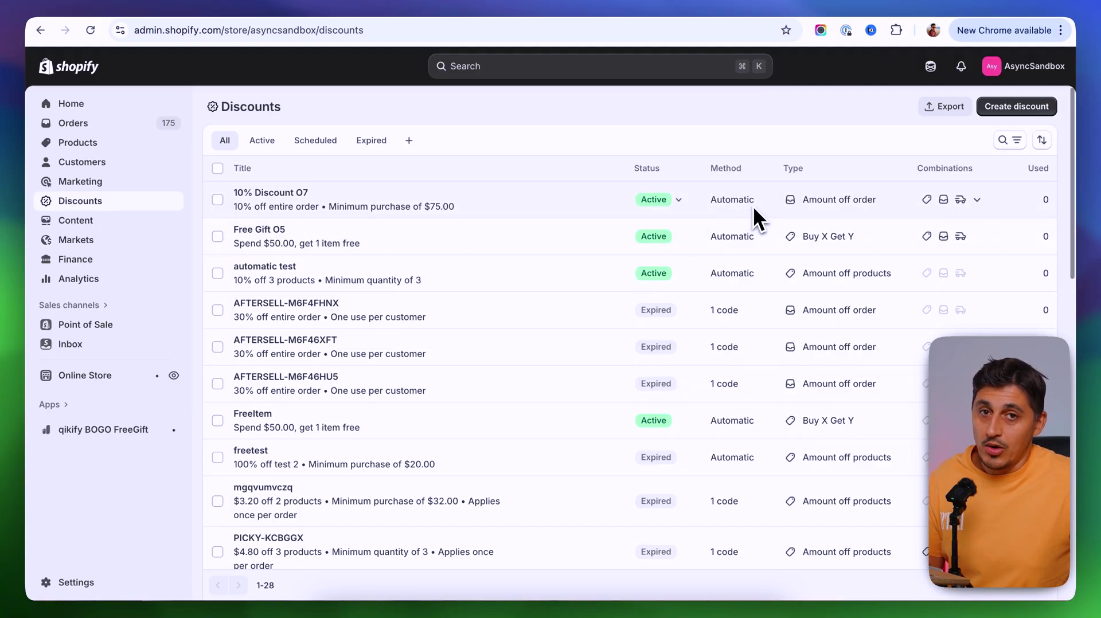
Examine the full discounts list, comparing each discount's status, method, type and combinations.
scroll(737, 443, "down", 3)
scroll(738, 448, "down", 8)
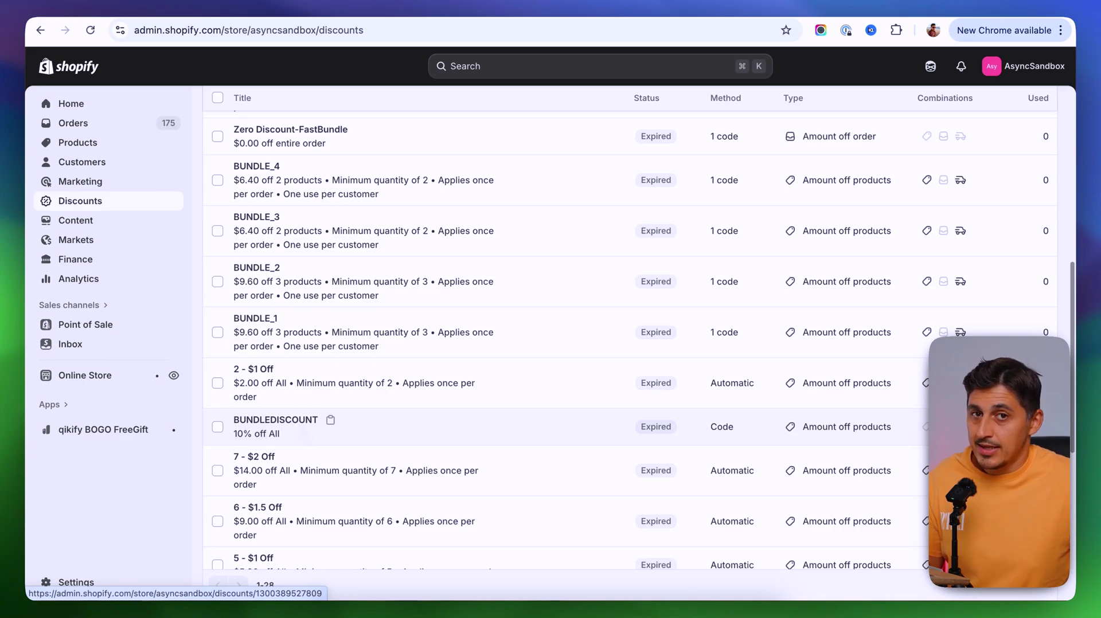
scroll(717, 418, "up", 10)
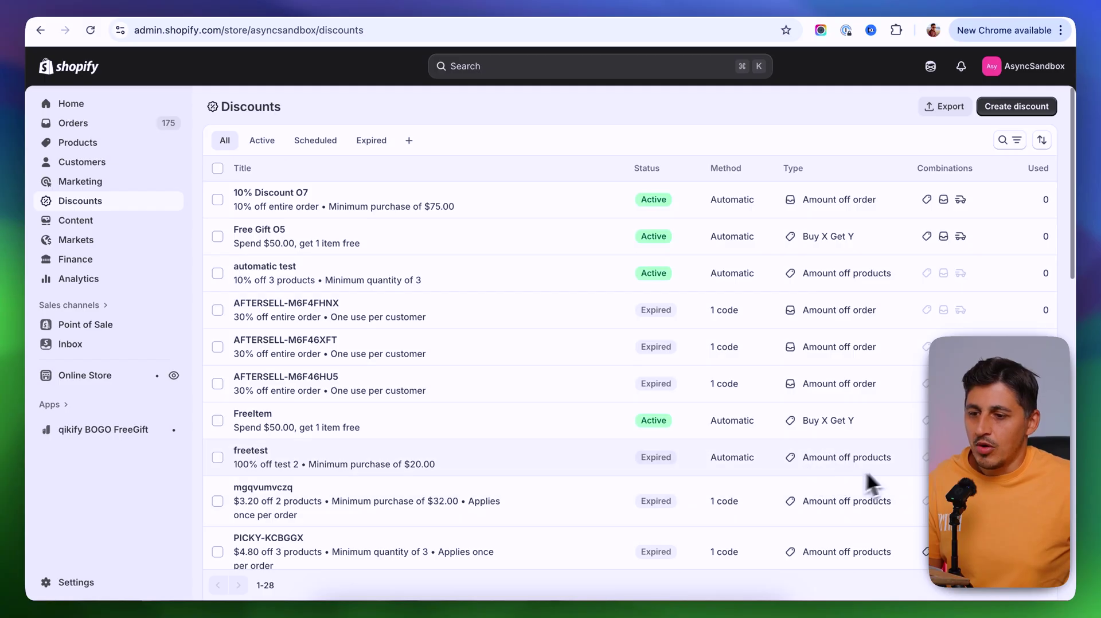
scroll(797, 458, "down", 15)
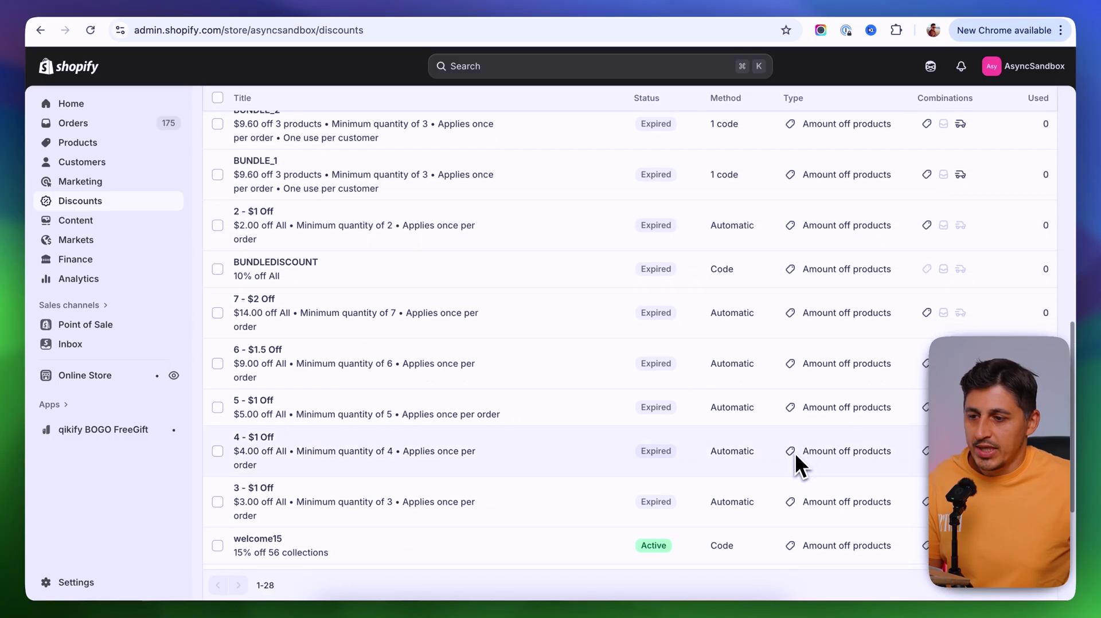
scroll(796, 453, "down", 1)
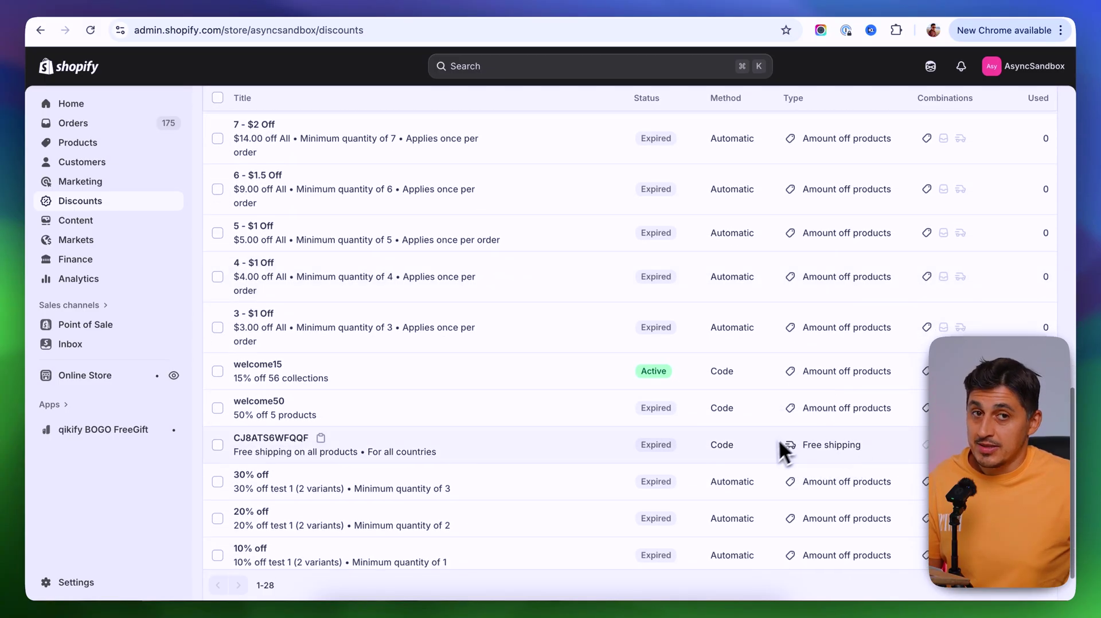
scroll(832, 424, "up", 15)
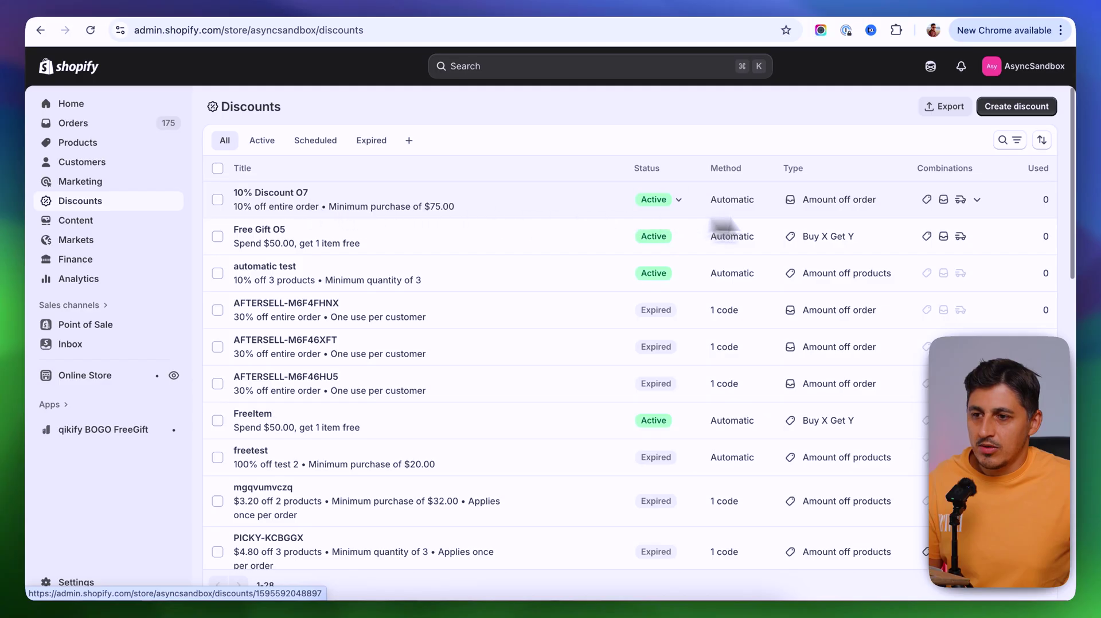
mouse_move(925, 201)
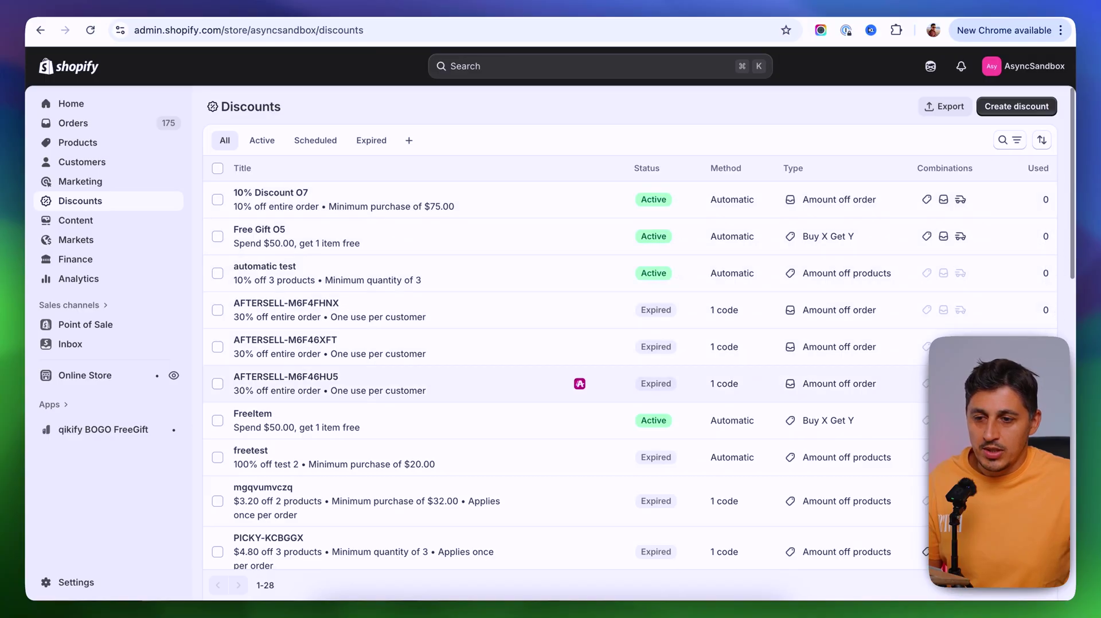
scroll(1045, 429, "down", 5)
scroll(1046, 436, "down", 6)
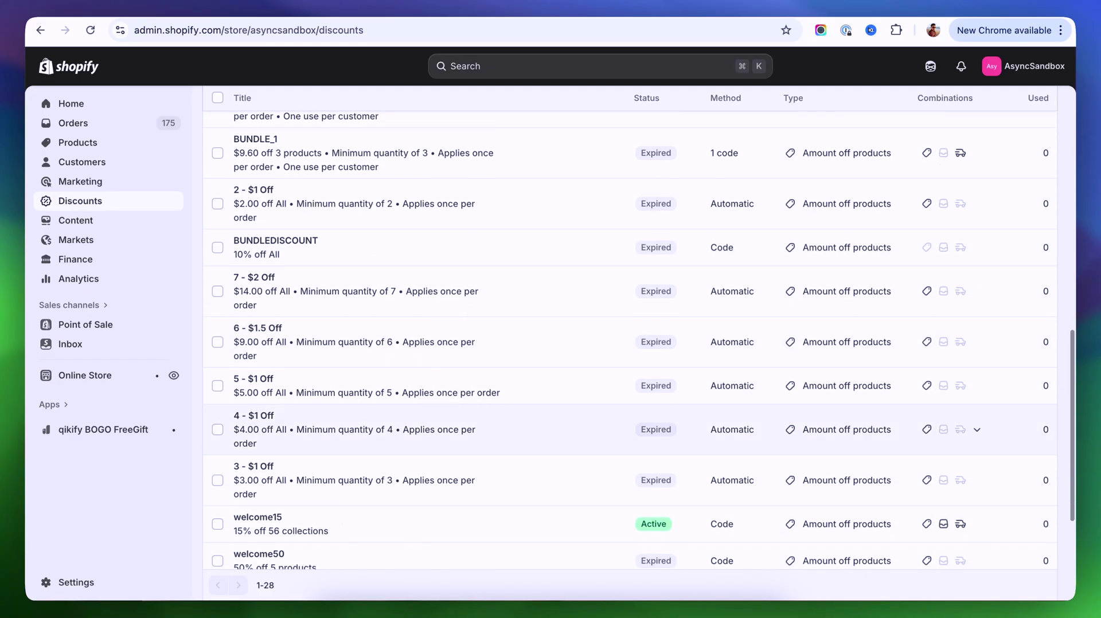
scroll(1046, 436, "down", 4)
scroll(1046, 430, "up", 15)
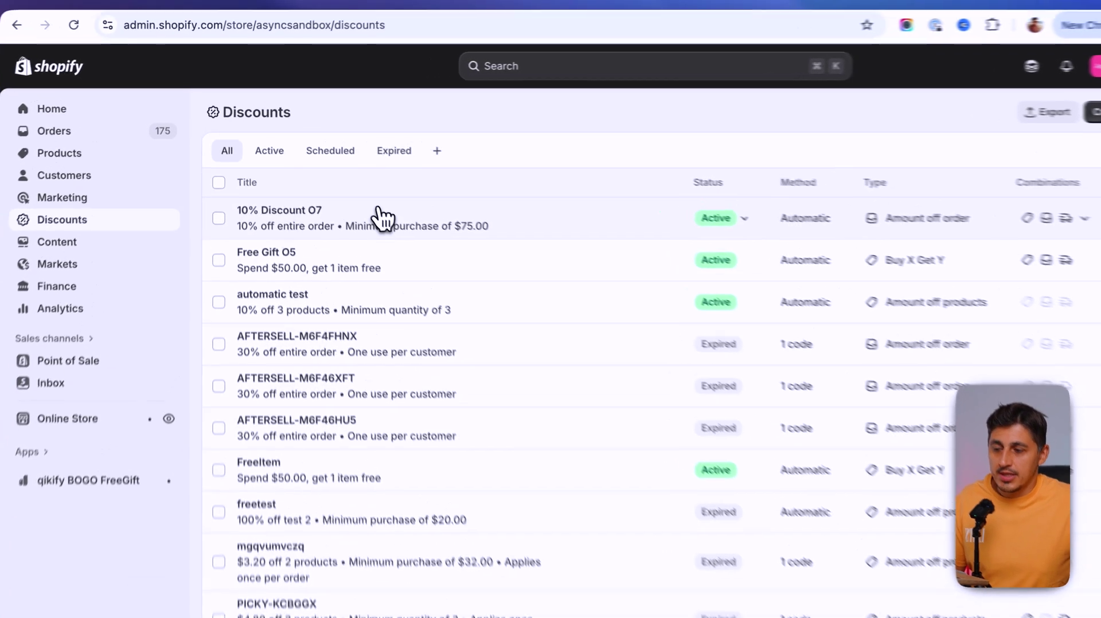
Open the 10% Discount O7 discount and review its settings, active dates and timeline.
left_click(361, 199)
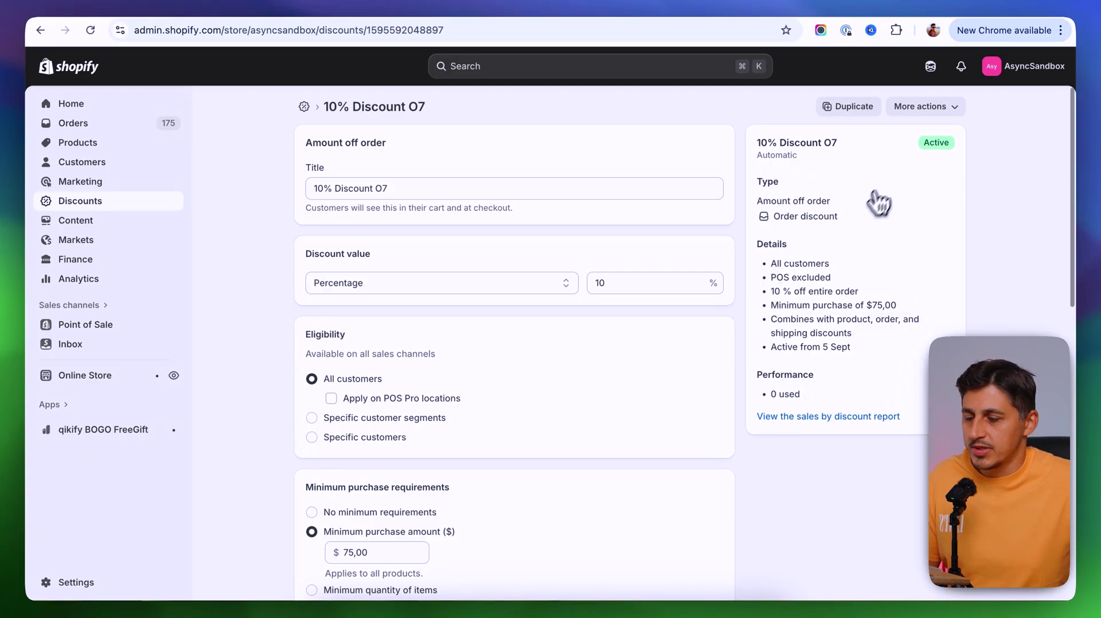
scroll(753, 427, "down", 1)
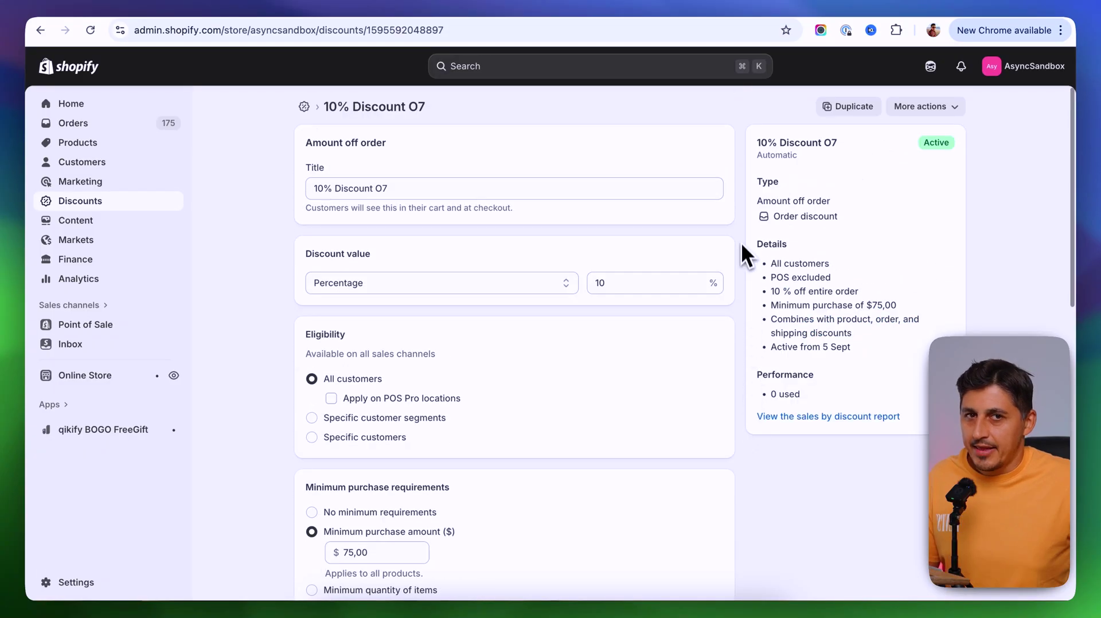
scroll(744, 246, "down", 15)
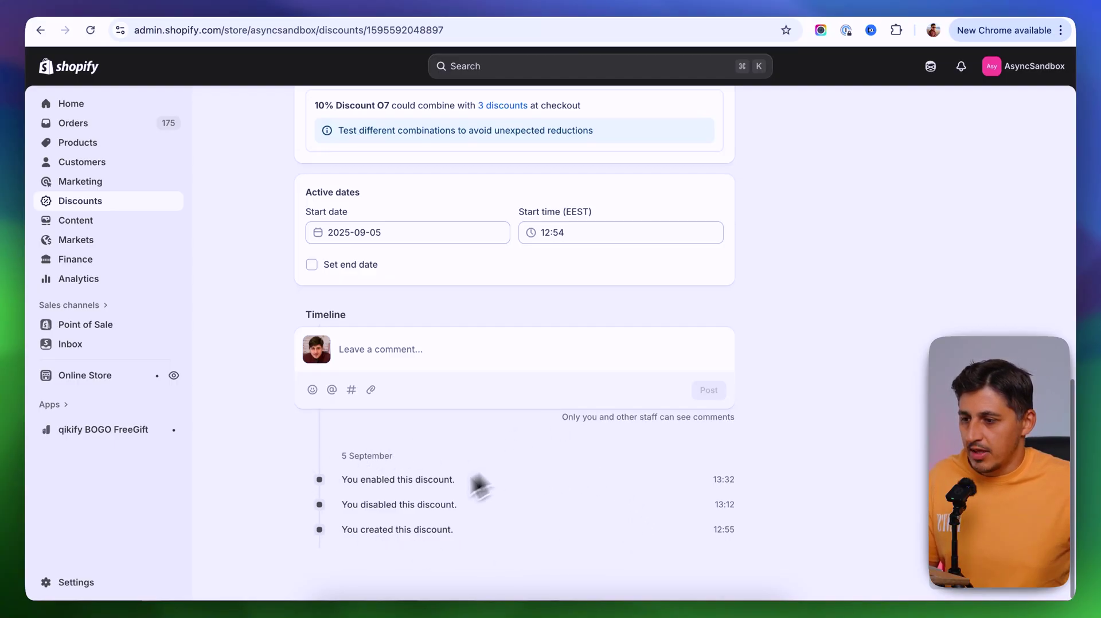
scroll(676, 499, "up", 3)
scroll(689, 487, "up", 8)
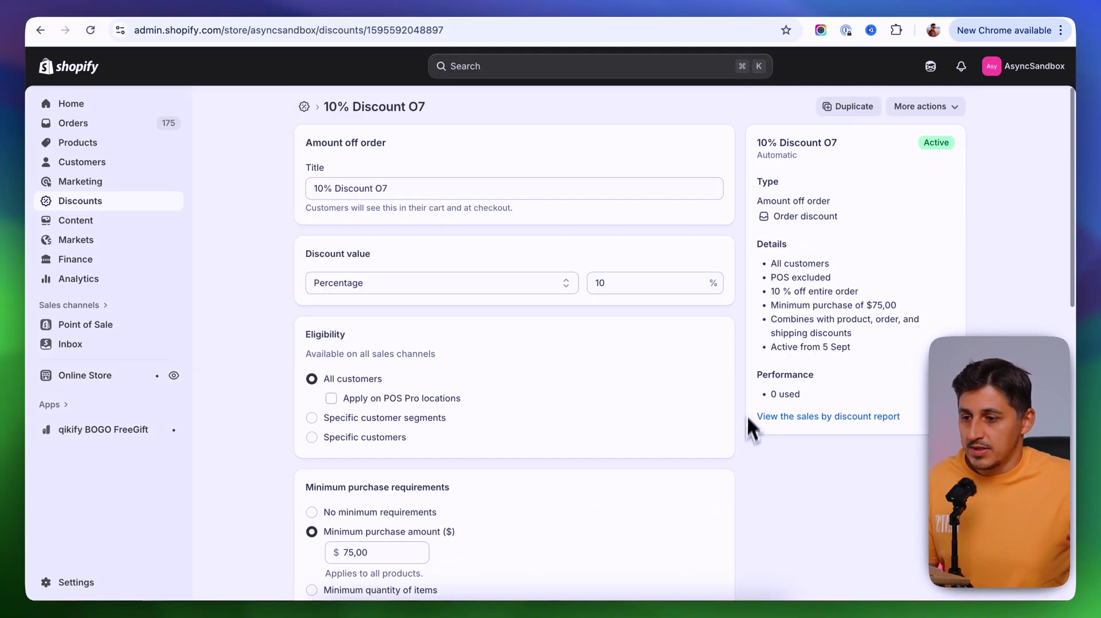
Deactivate the 10% Discount O7 discount and confirm the deactivation.
left_click(934, 108)
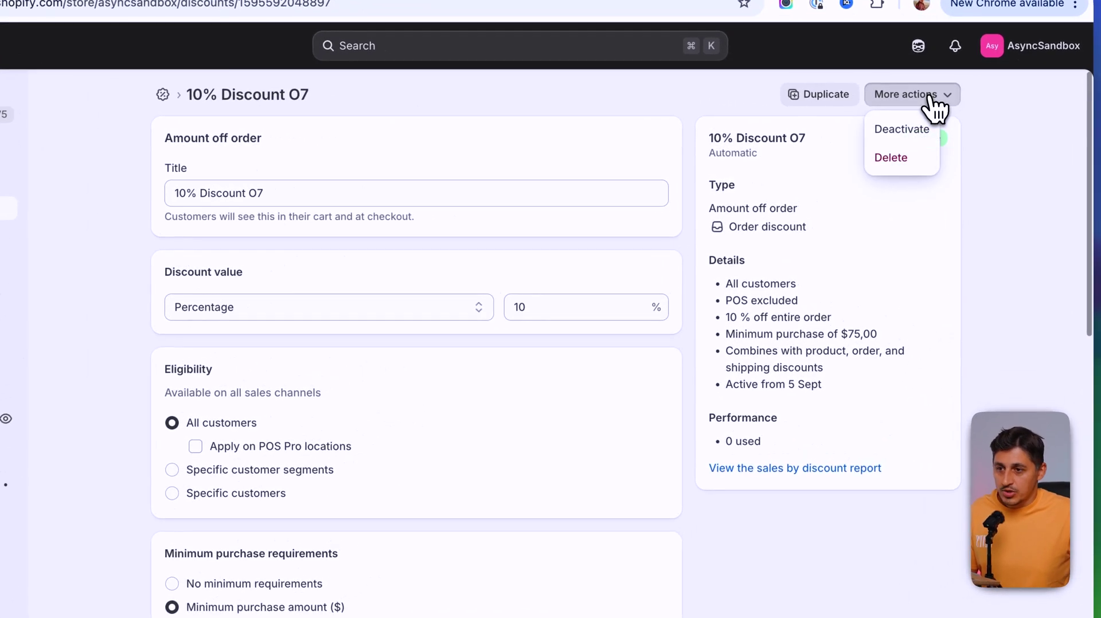
left_click(904, 131)
left_click(669, 403)
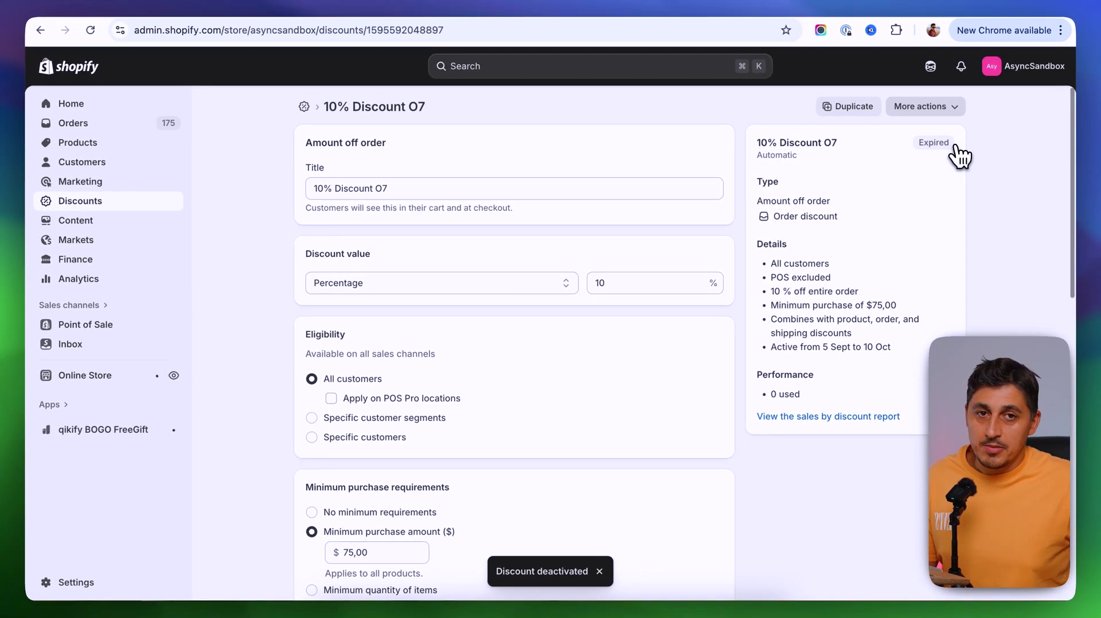
Reactivate the 10% Discount O7 discount and confirm the activation.
left_click(943, 110)
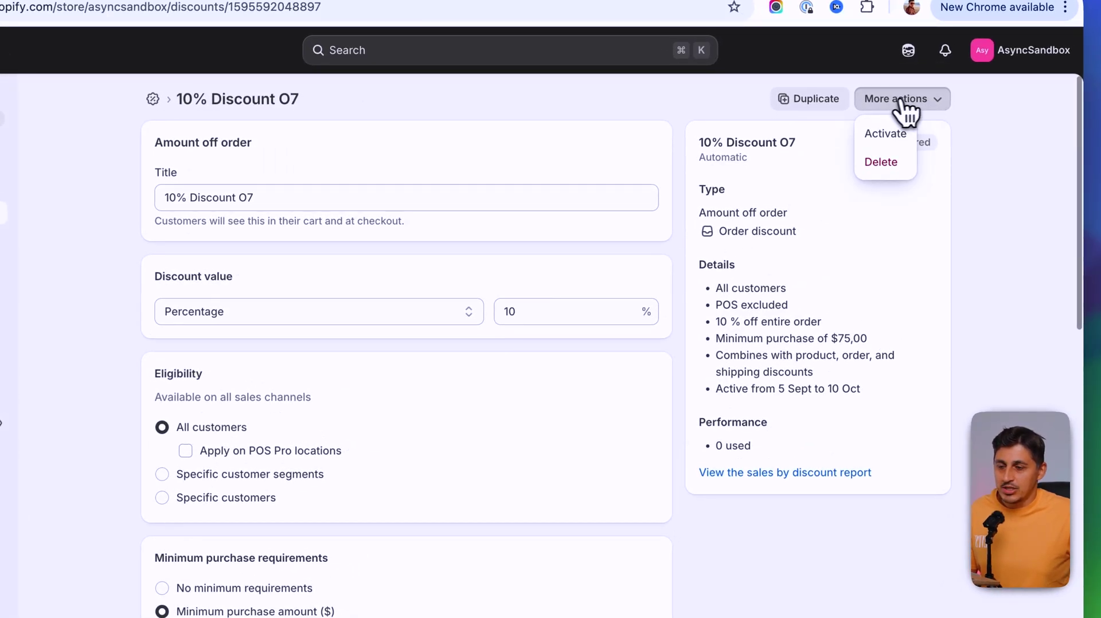
left_click(881, 136)
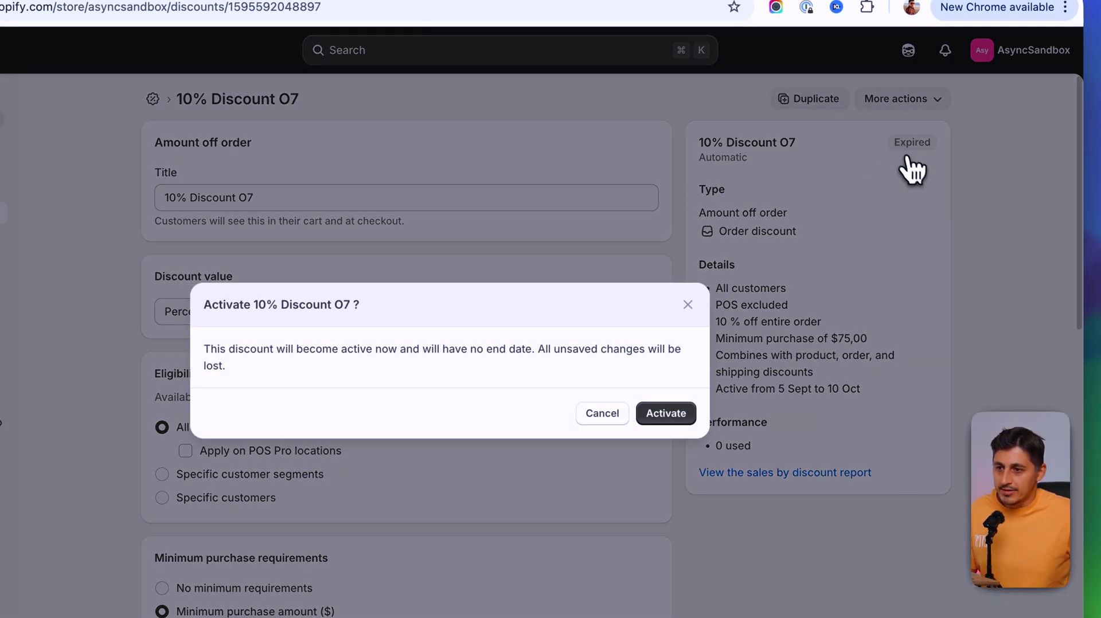
left_click(668, 417)
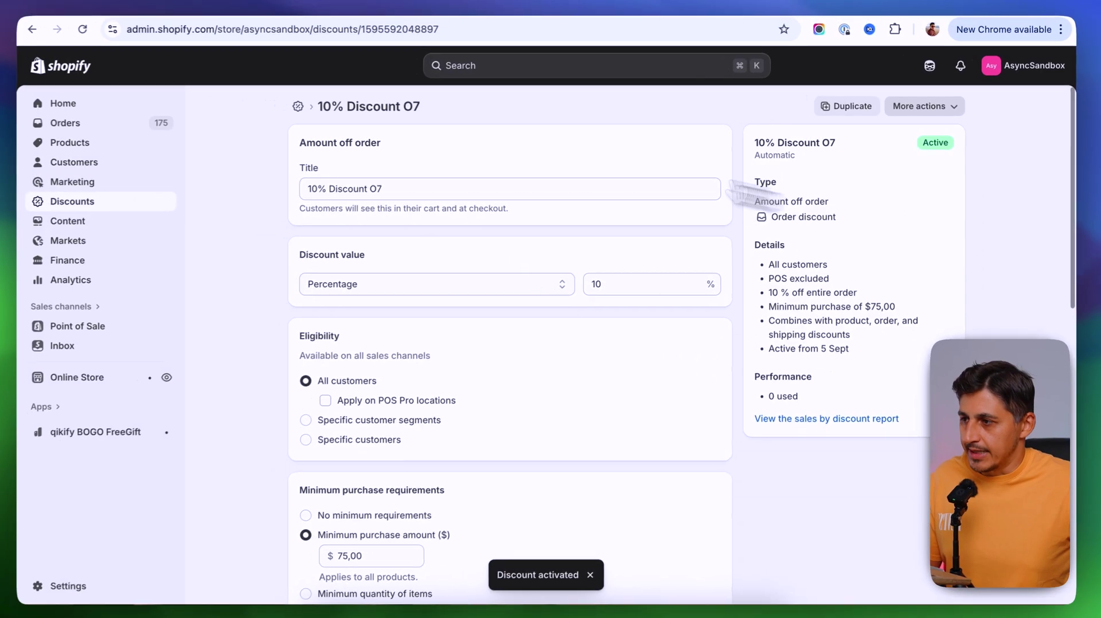
Return to the discounts list, start a new discount and review the available types, including those from qikify BOGO FreeGift.
left_click(306, 107)
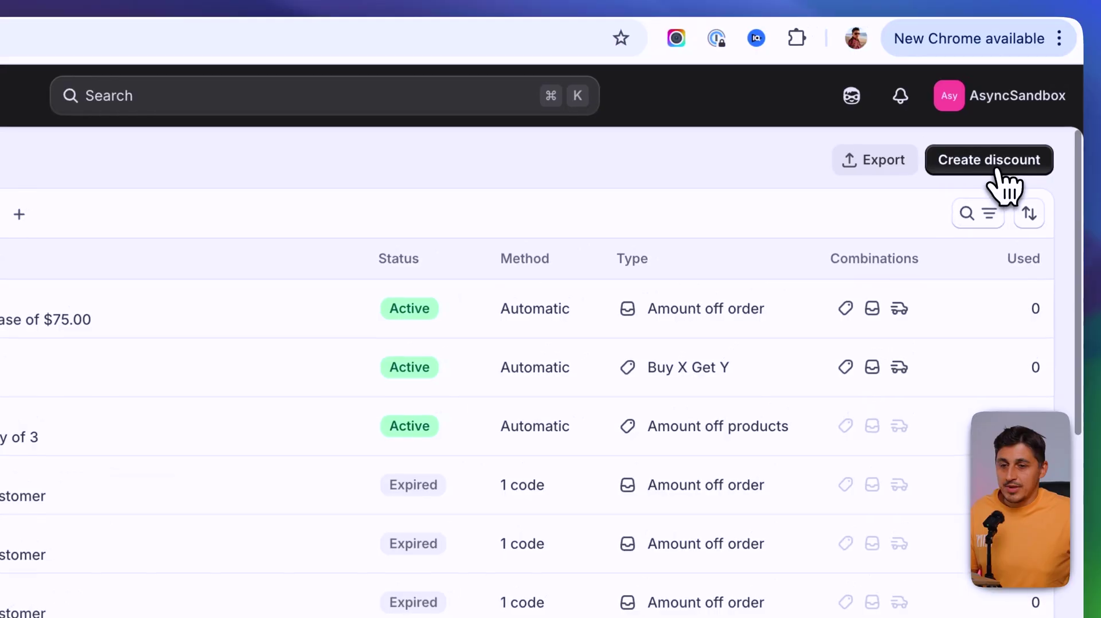
left_click(1010, 146)
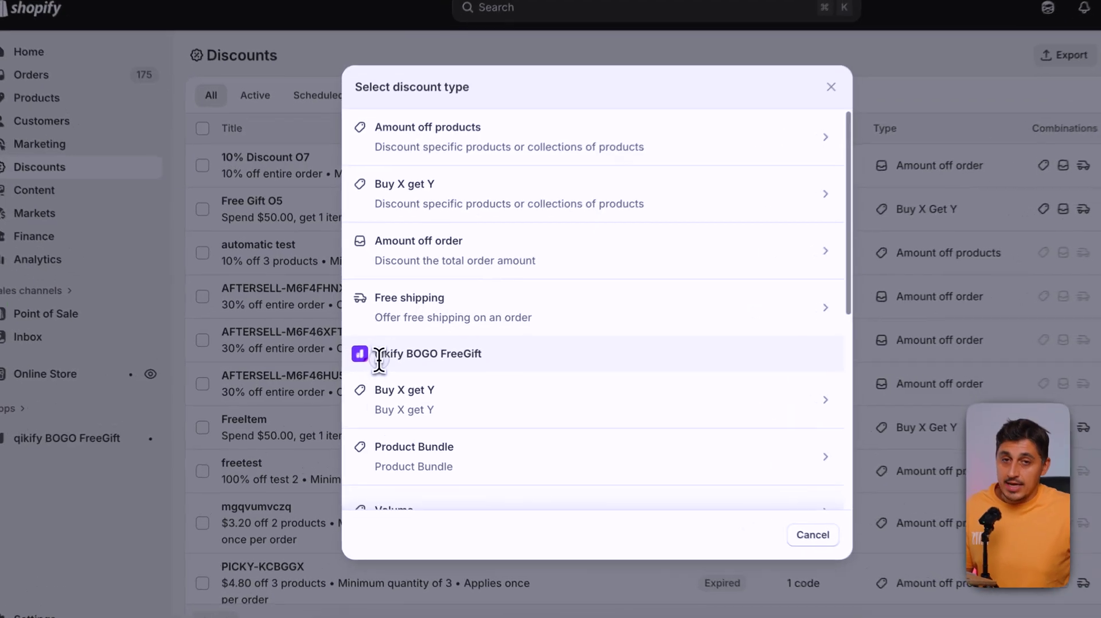
left_click_drag(368, 359, 433, 361)
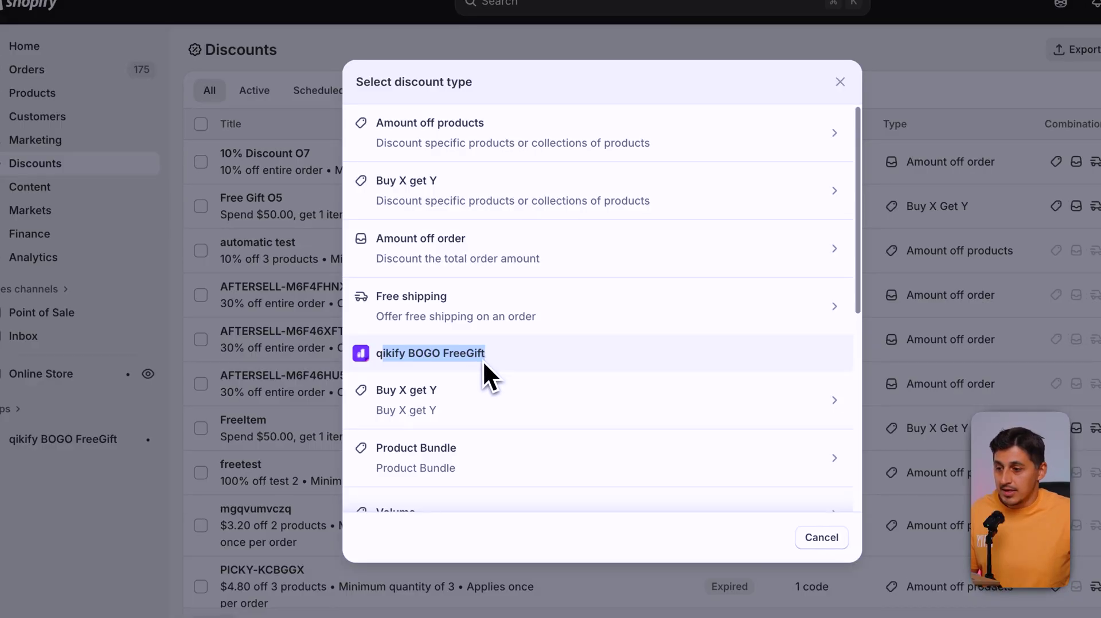
left_click(498, 360)
scroll(497, 360, "down", 2)
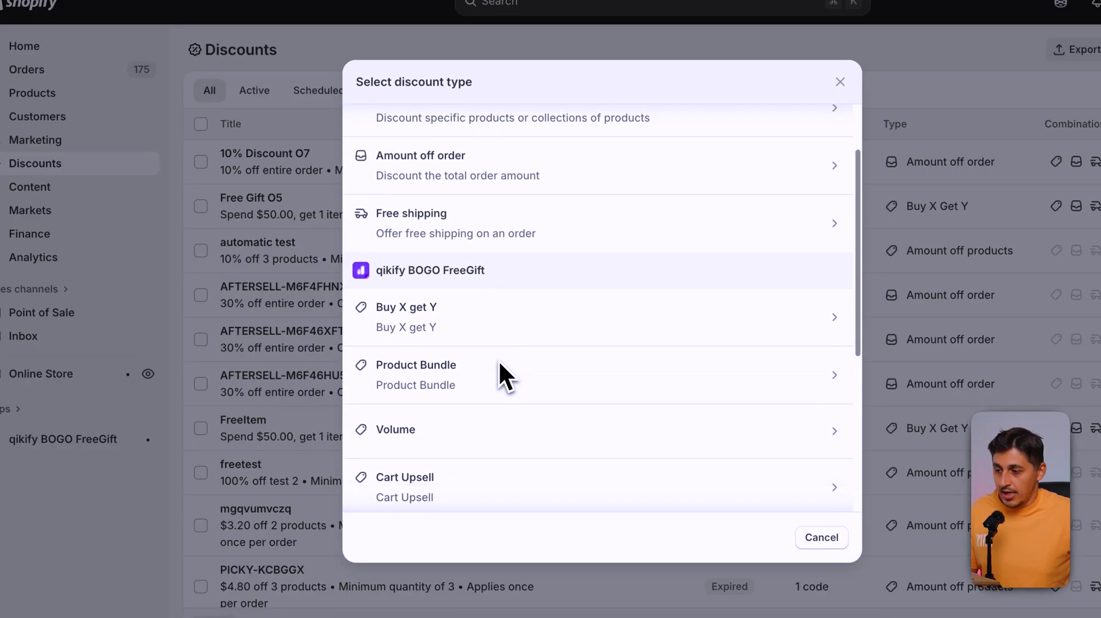
scroll(438, 379, "down", 3)
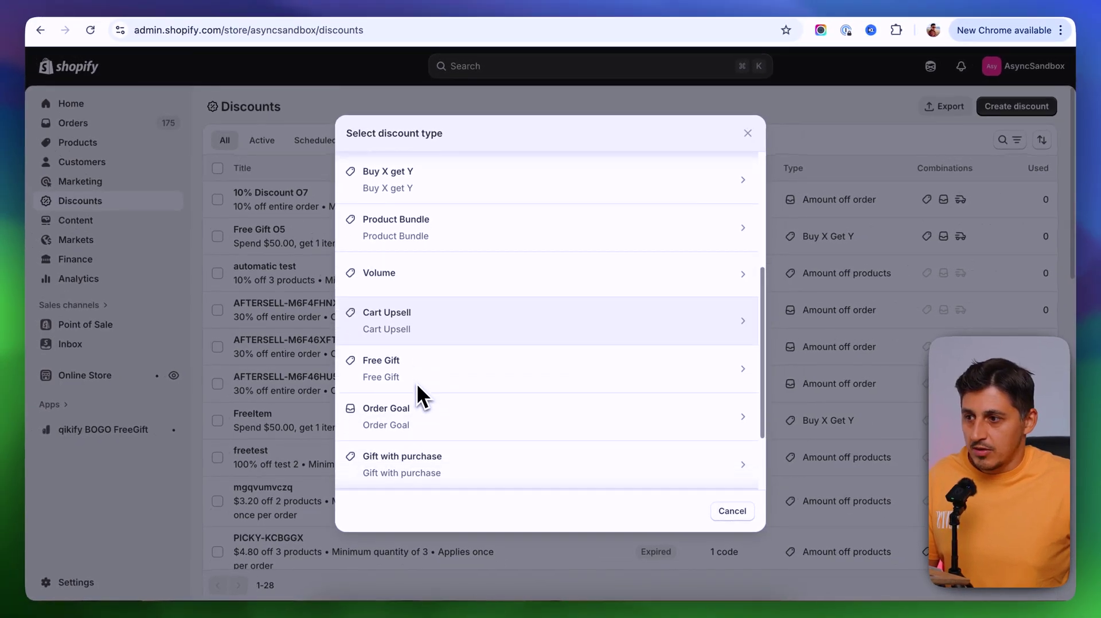
scroll(418, 419, "down", 2)
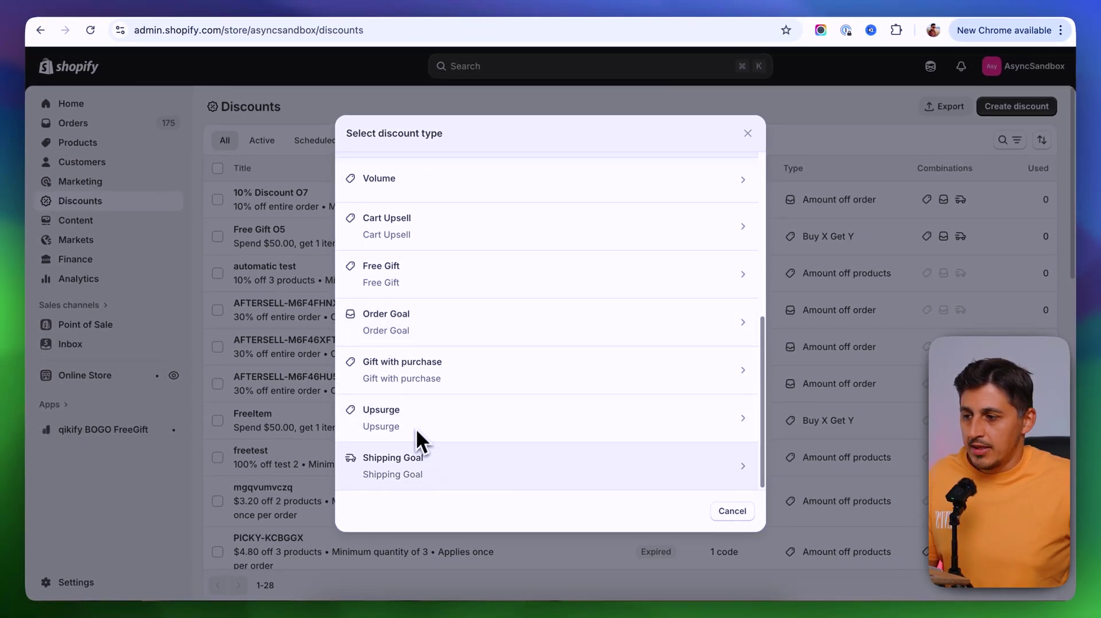
scroll(407, 454, "up", 5)
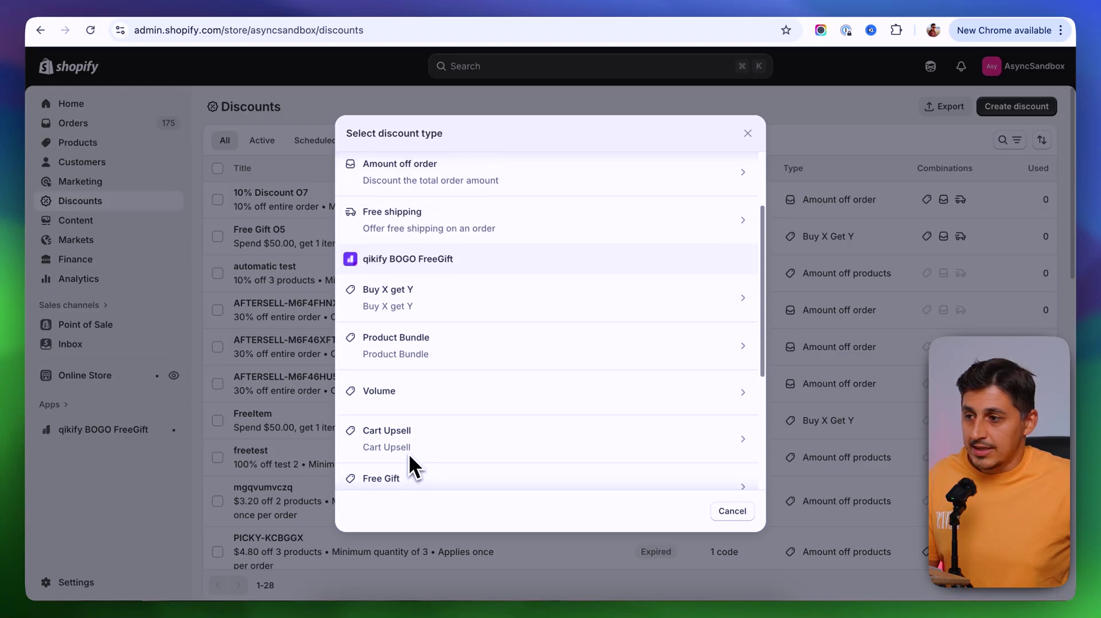
Try choosing the Buy X get Y type under qikify BOGO FreeGift and review the app's other discount types.
left_click_drag(361, 346, 475, 345)
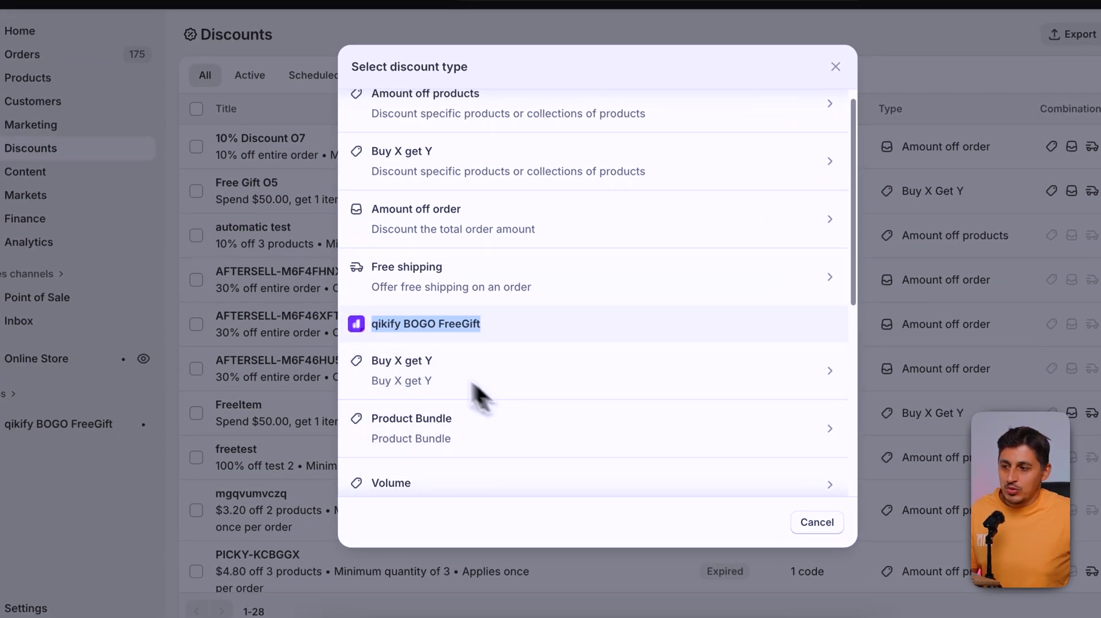
scroll(412, 338, "down", 3)
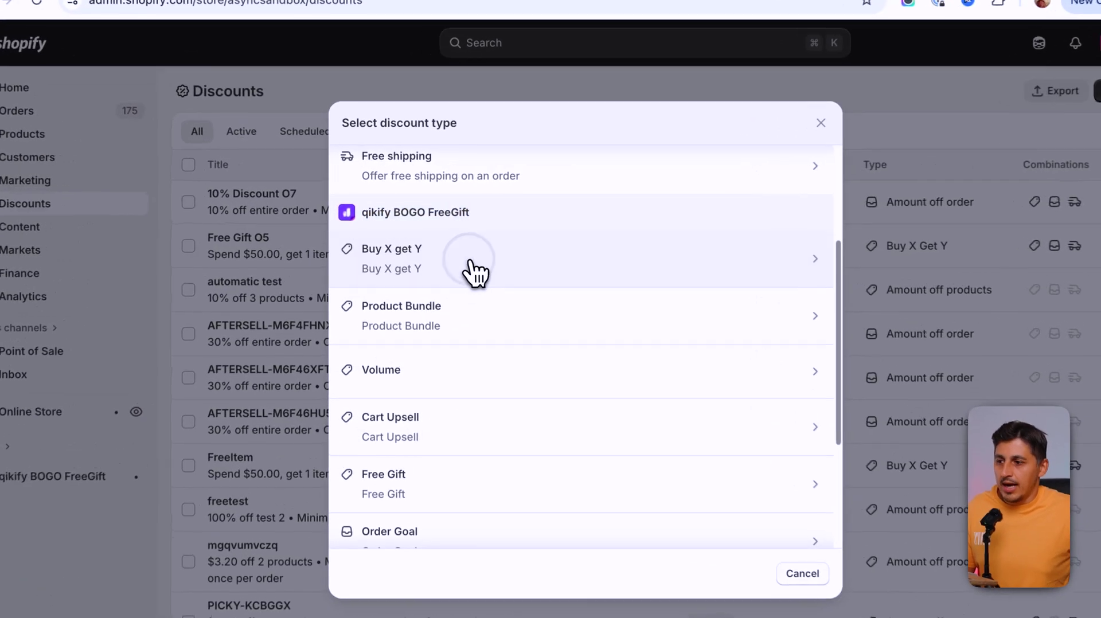
left_click(458, 253)
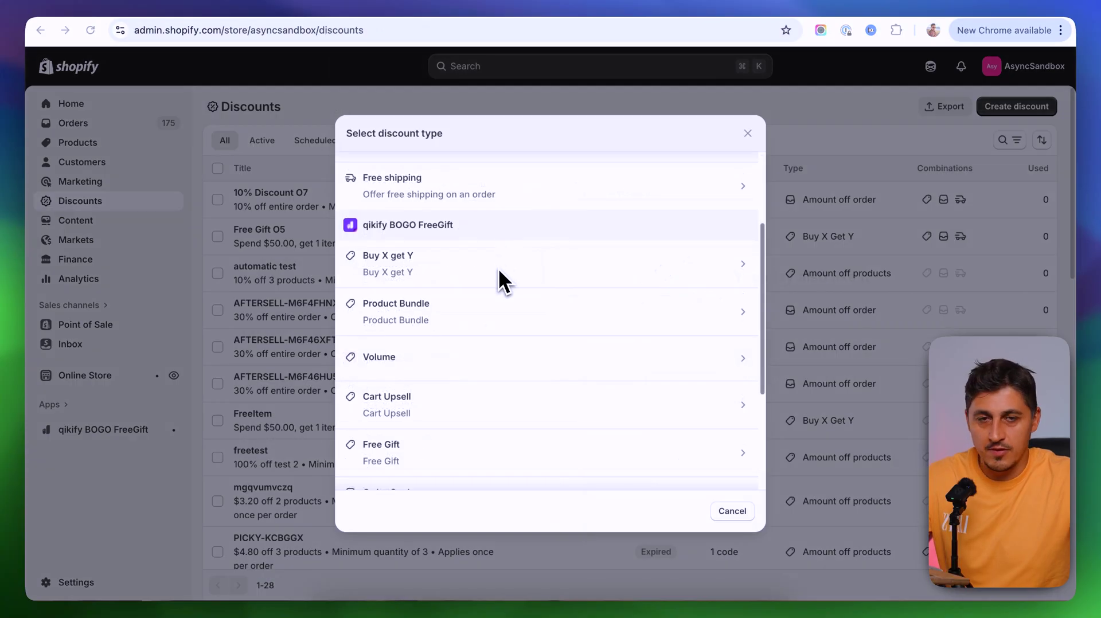
scroll(498, 267, "down", 4)
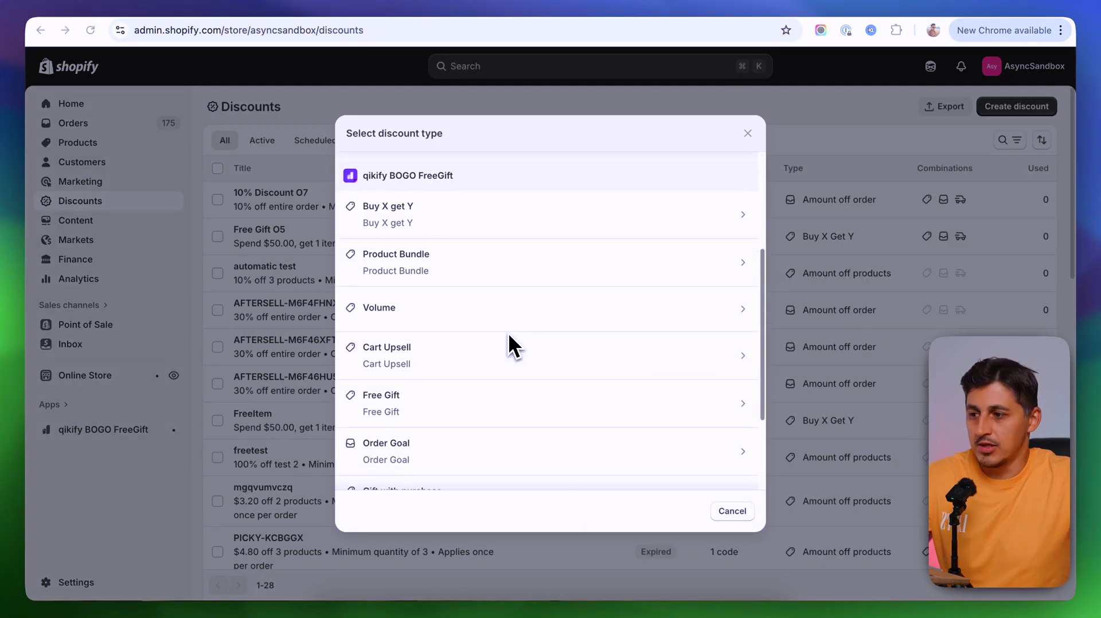
scroll(502, 328, "up", 3)
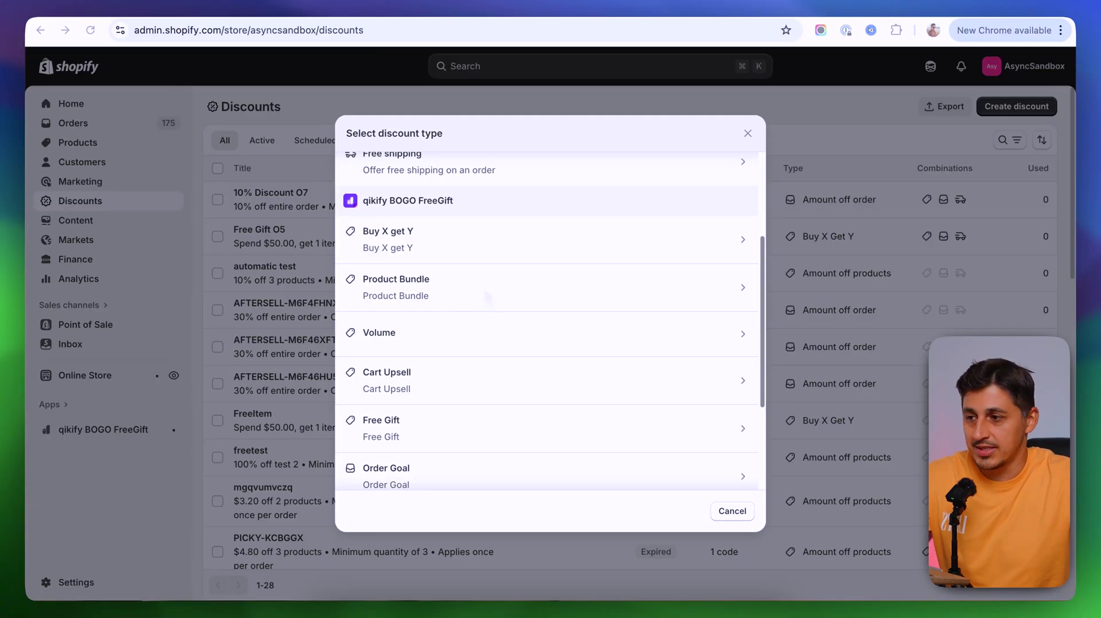
Review the native and qikify BOGO FreeGift discount types and start a new Amount off products discount.
scroll(483, 287, "up", 3)
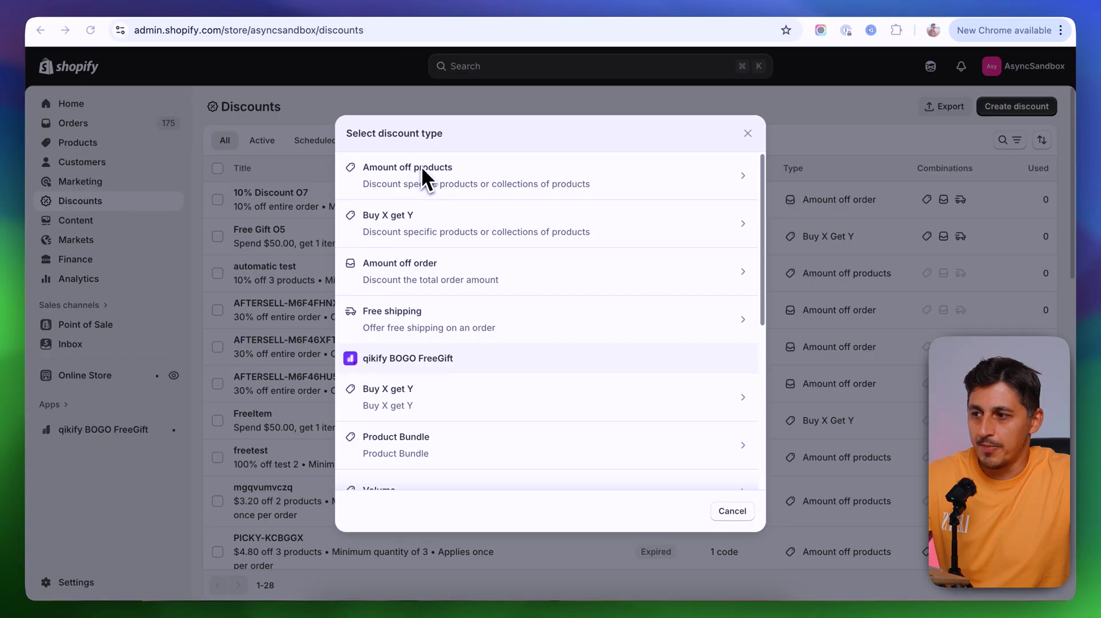
scroll(484, 321, "down", 5)
scroll(465, 476, "down", 1)
scroll(474, 474, "up", 5)
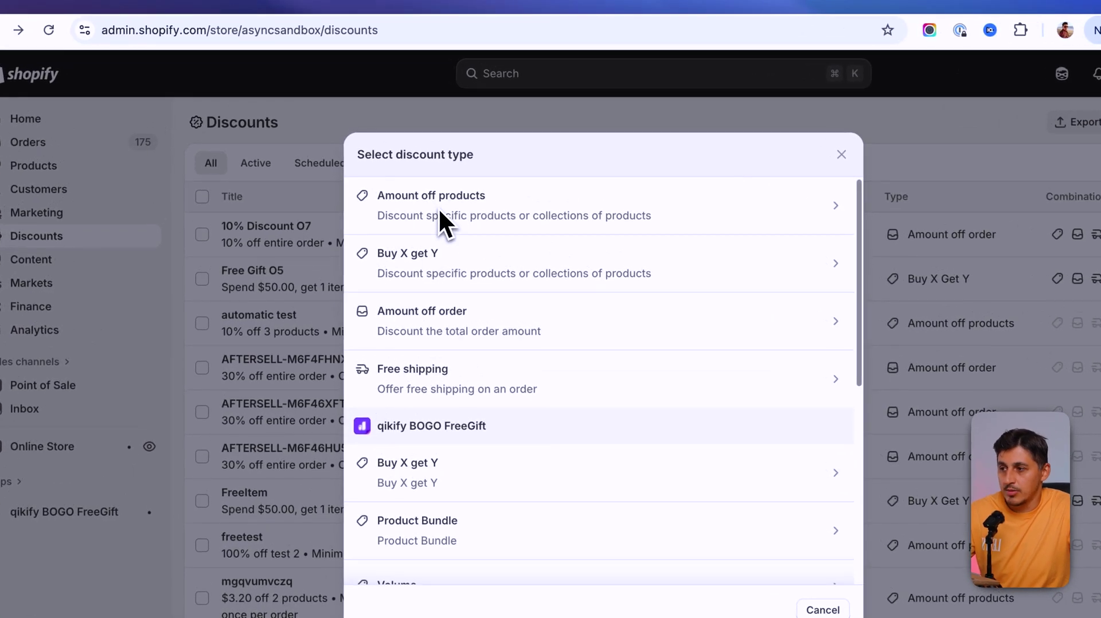
left_click(446, 202)
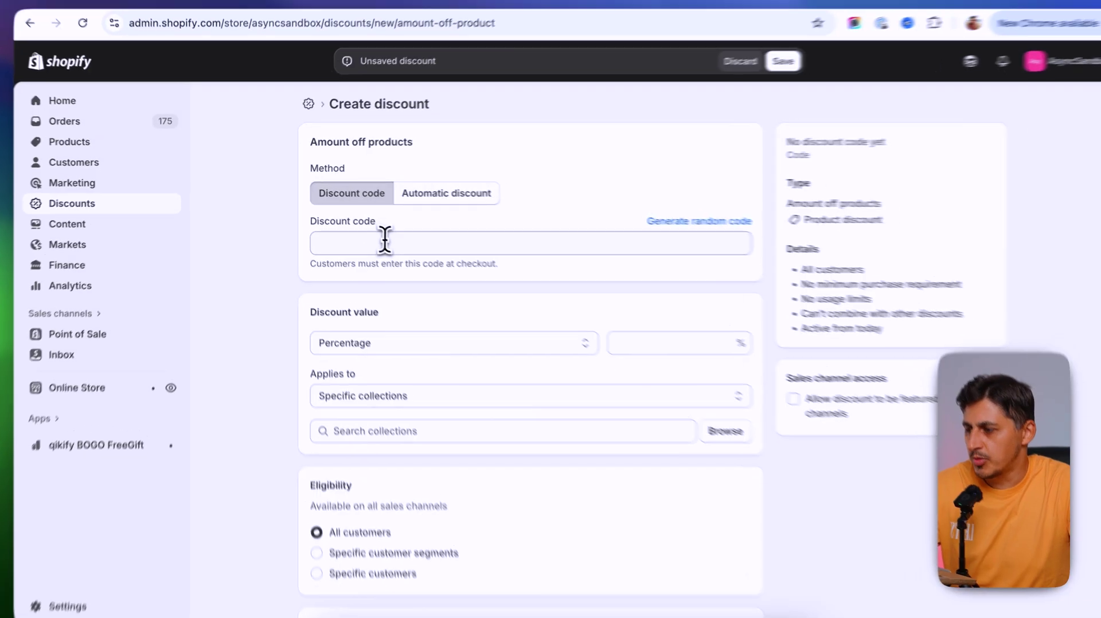
Enter WELCOME10 as the discount code customers use at checkout.
left_click(377, 238)
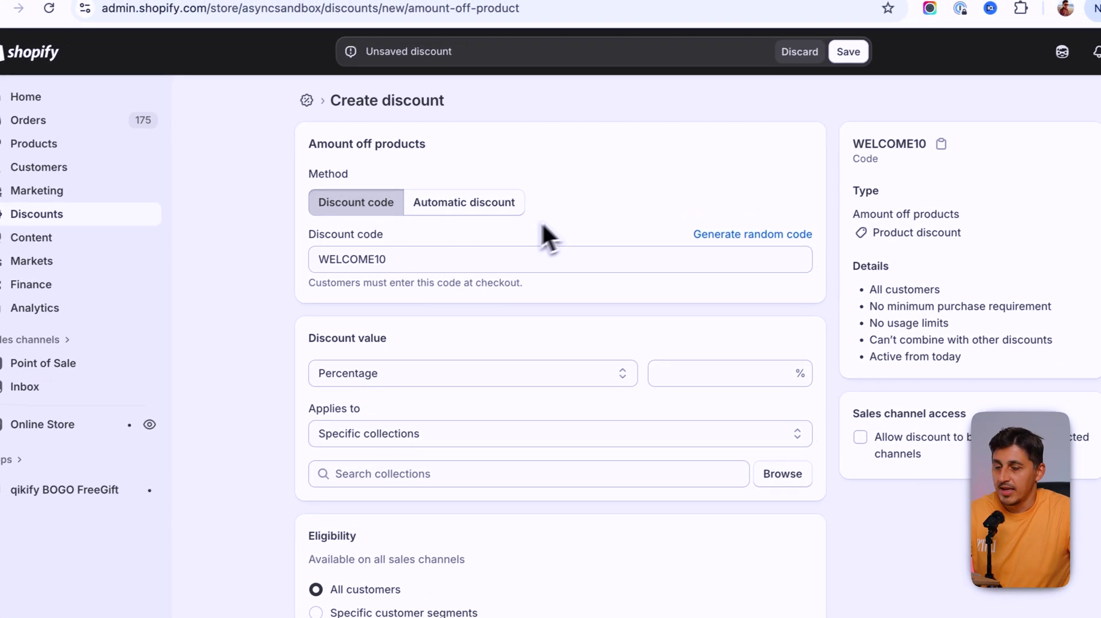
left_click_drag(432, 258, 284, 270)
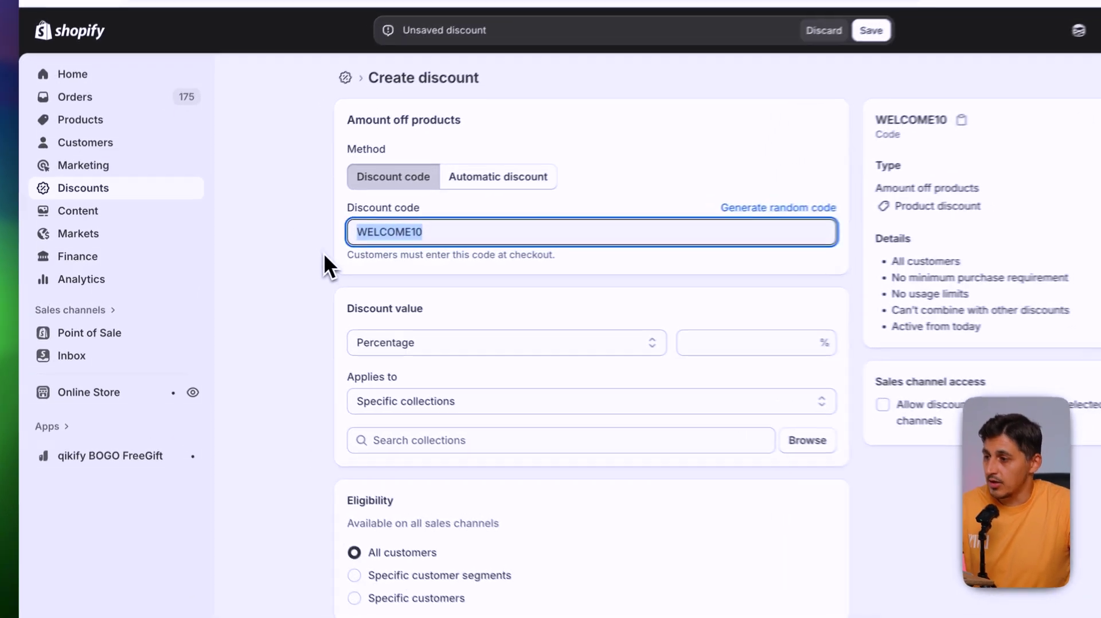
left_click(286, 256)
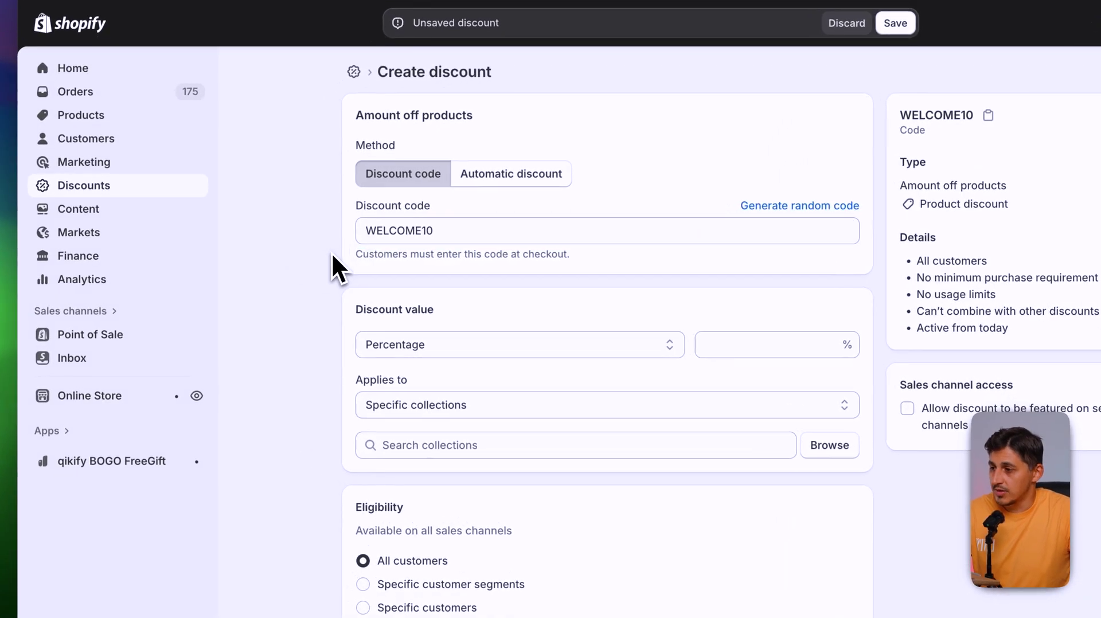
Set the percentage discount value to 10%.
scroll(324, 338, "down", 2)
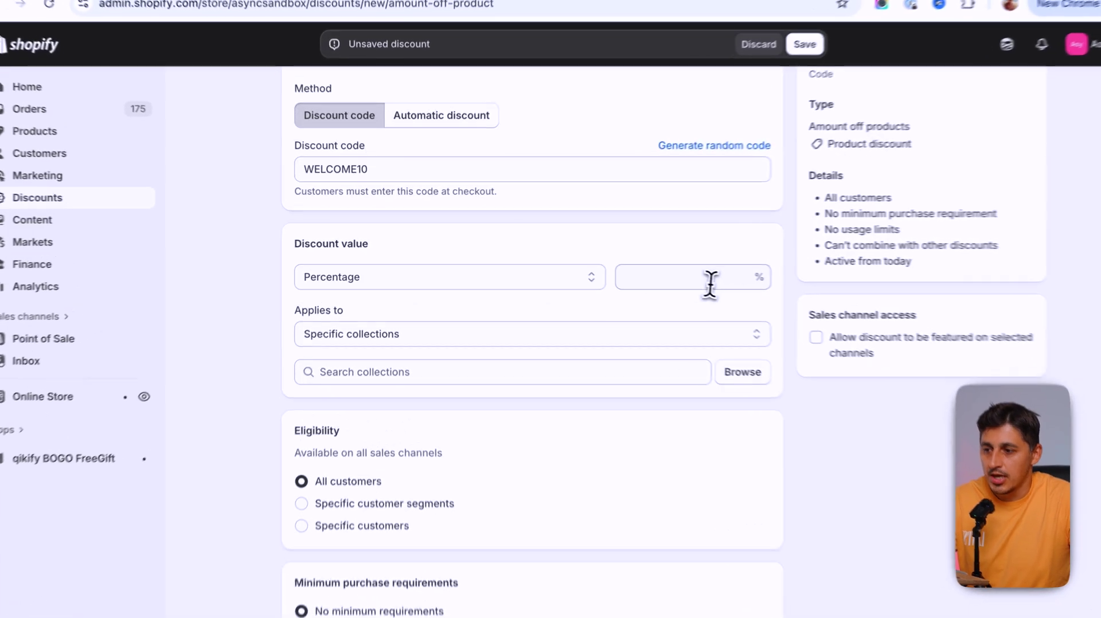
left_click(707, 281)
type("10")
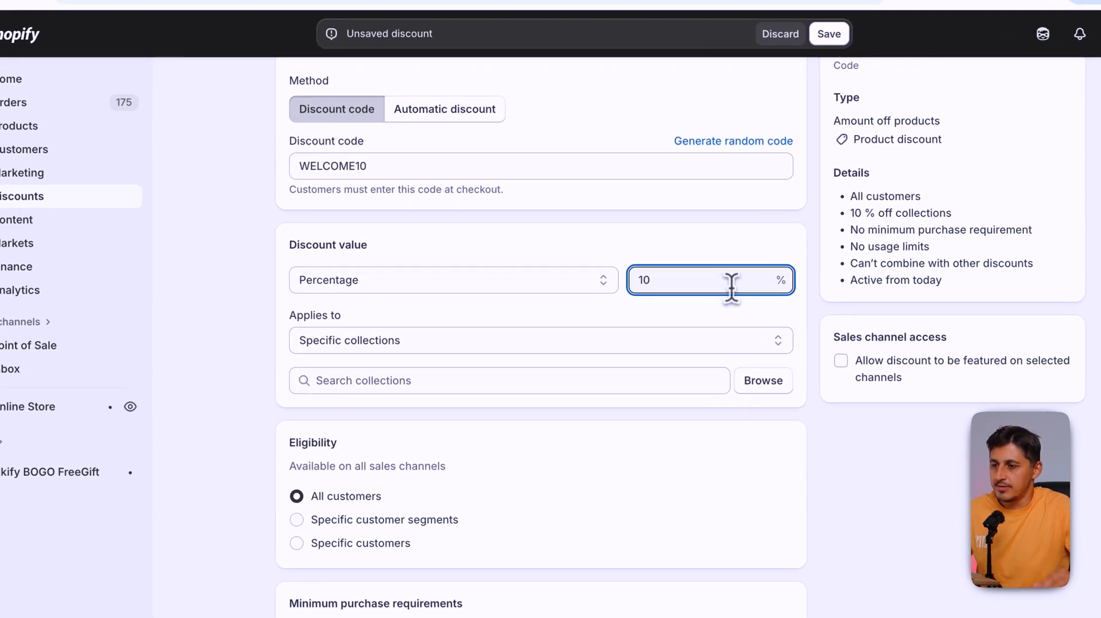
left_click(259, 276)
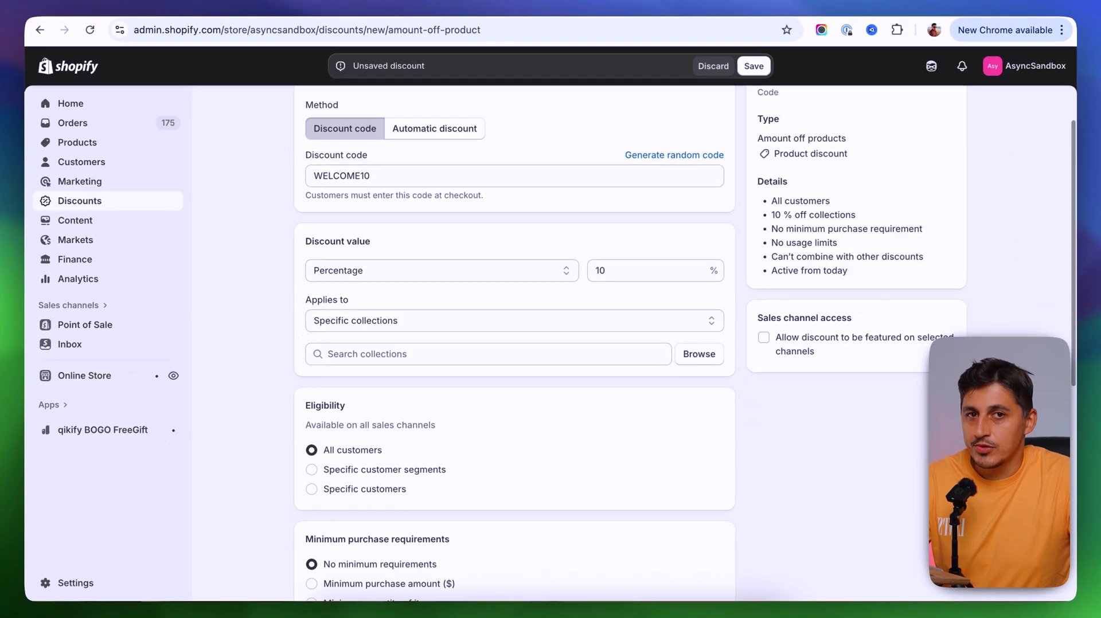
Try a fixed amount of $10 as the discount value and switch it back to Percentage.
left_click(353, 279)
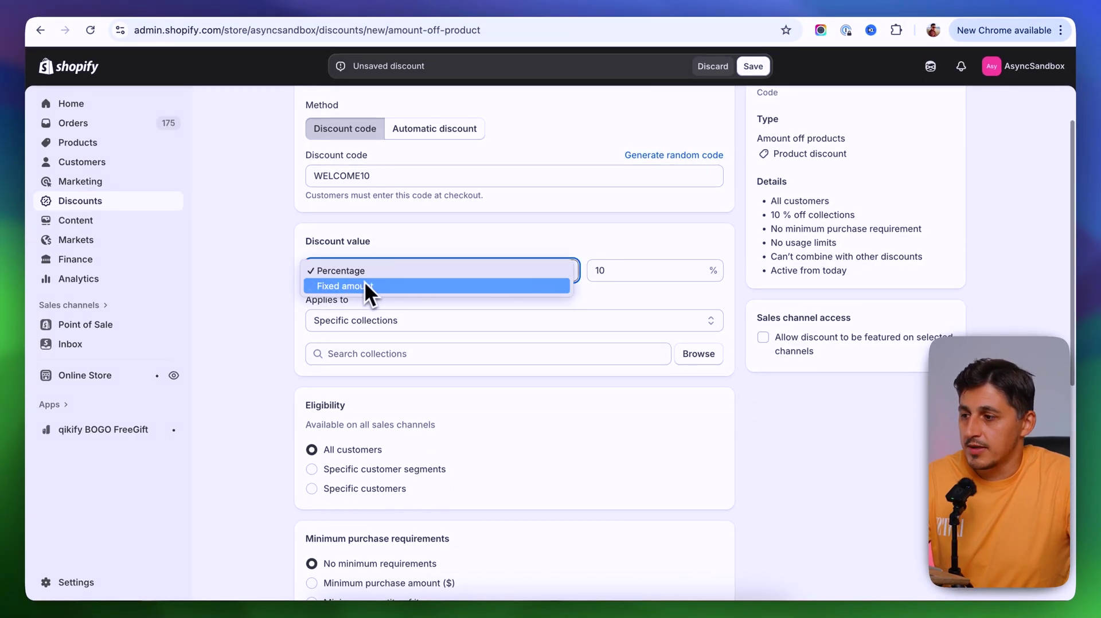
left_click(331, 287)
left_click(626, 270)
type("10")
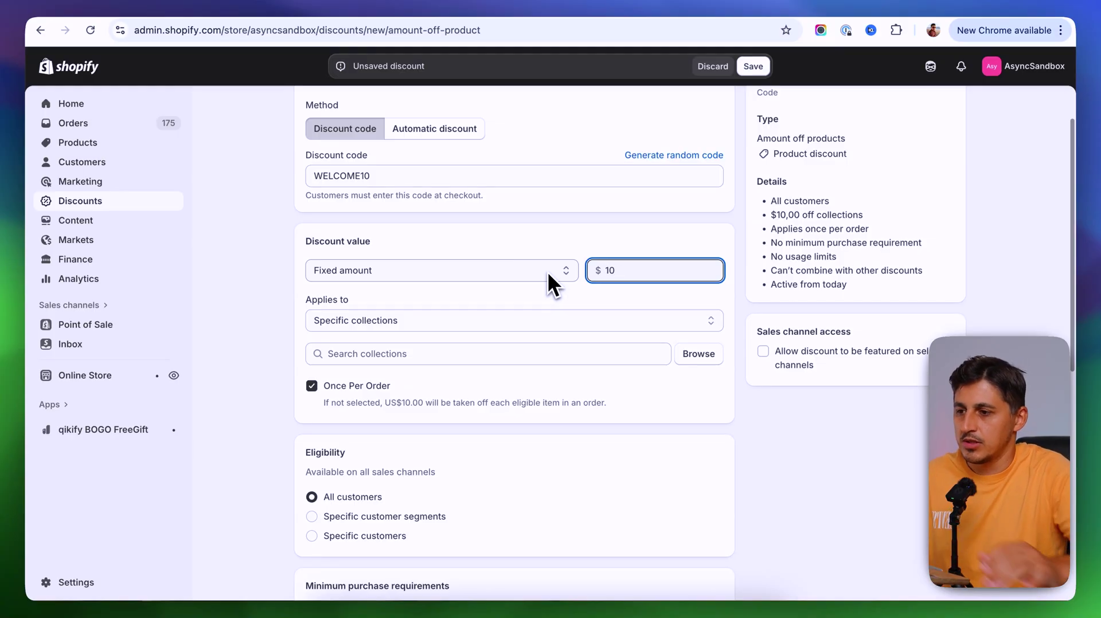
left_click(290, 285)
scroll(388, 349, "up", 2)
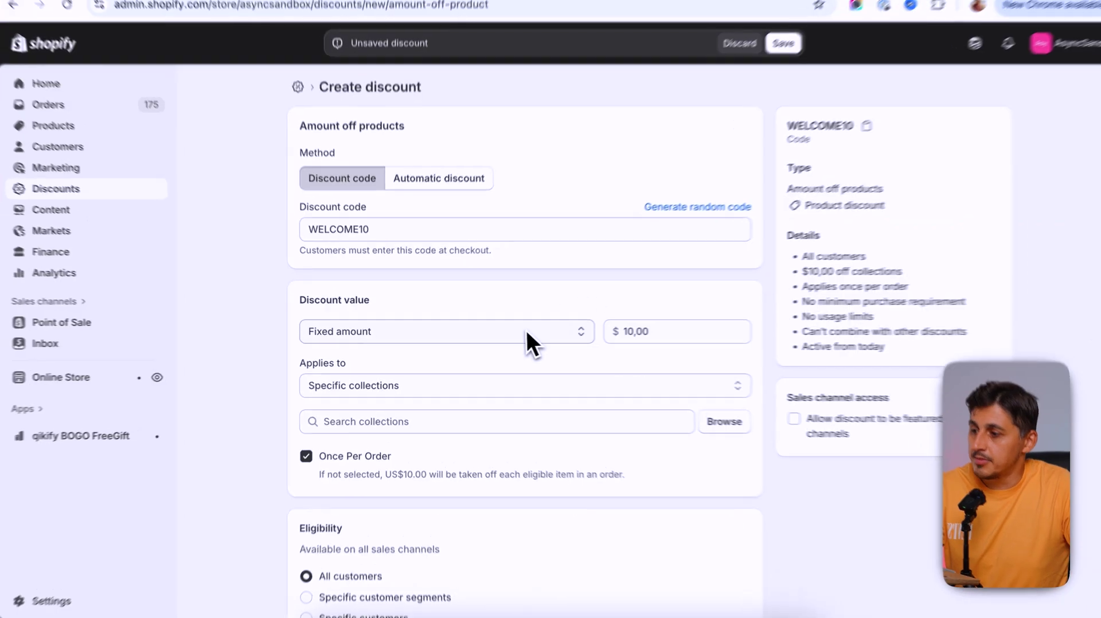
left_click(486, 333)
left_click(454, 319)
left_click(238, 339)
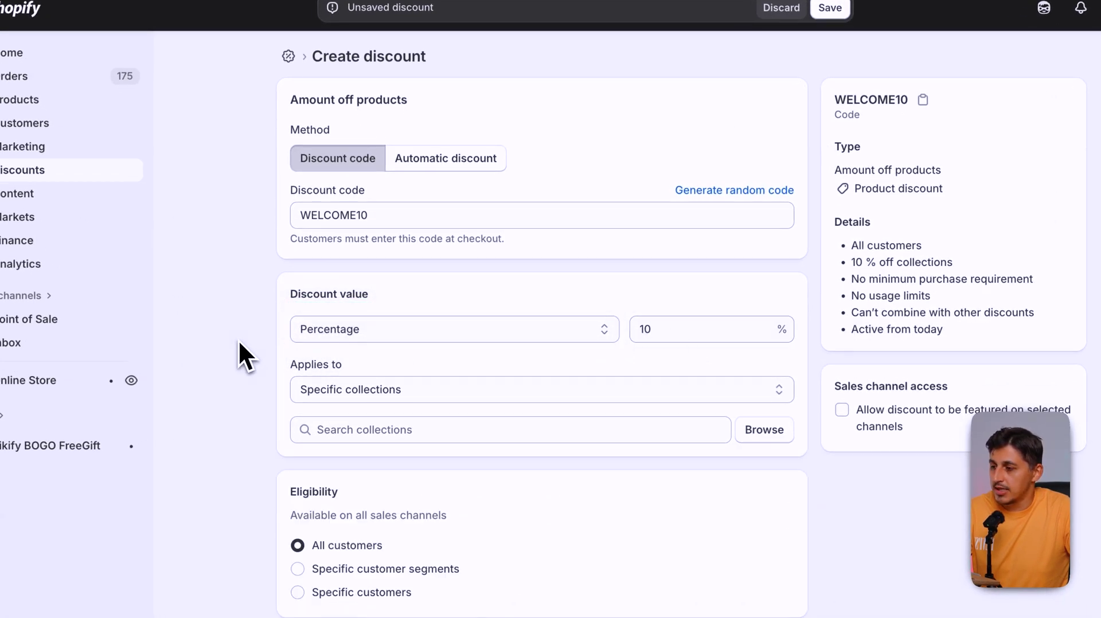
Apply the discount to specific collections and add nine NIKE, MEN and WOMEN collections.
scroll(238, 339, "down", 2)
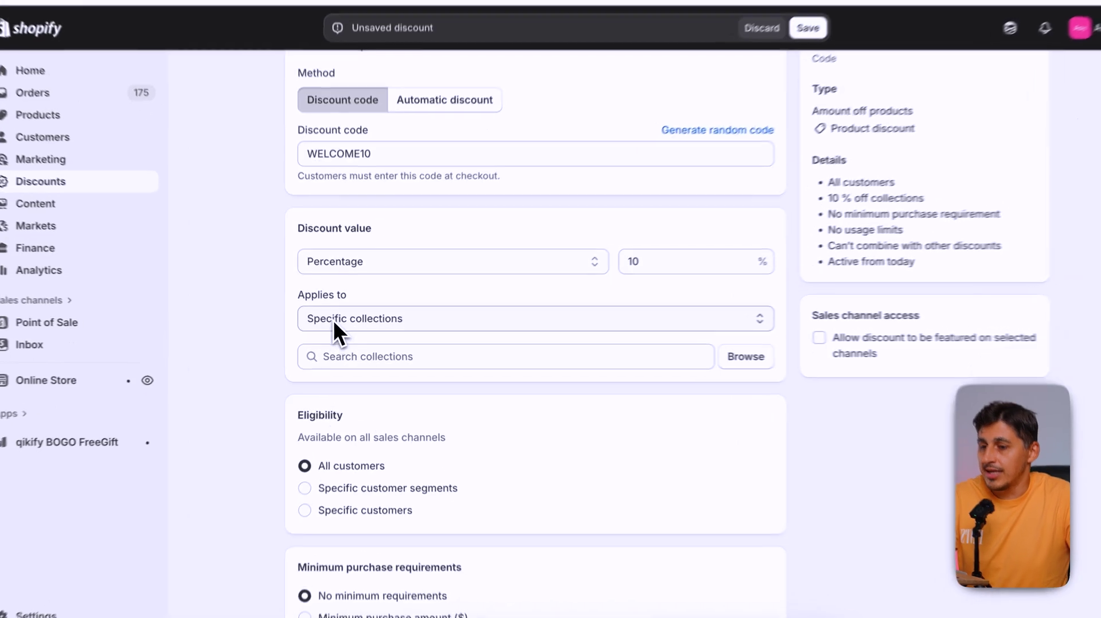
left_click(332, 322)
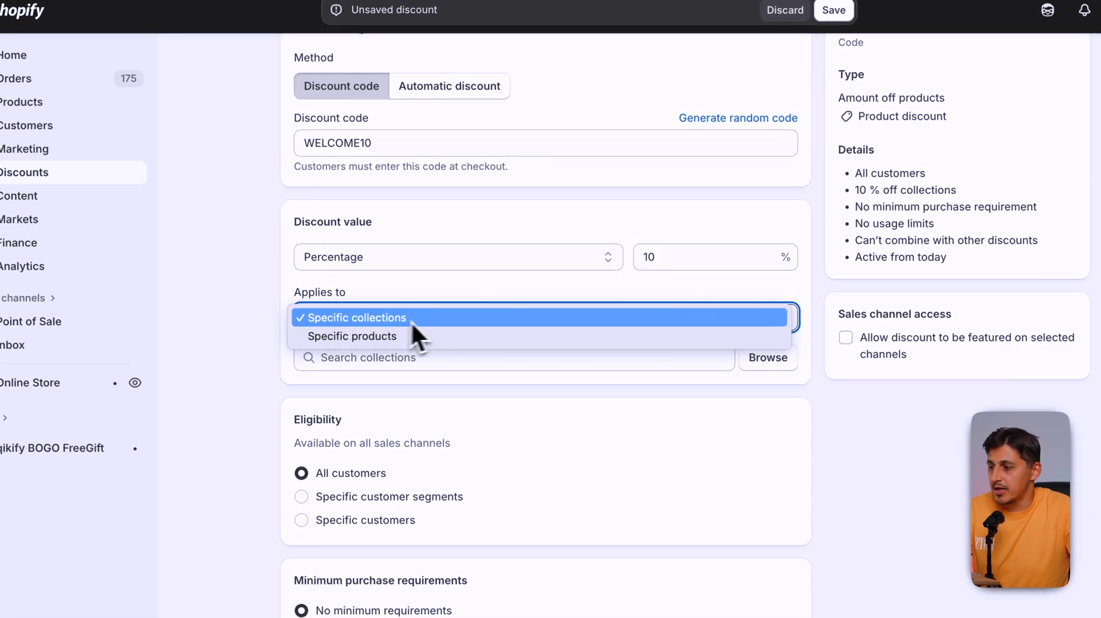
left_click(424, 337)
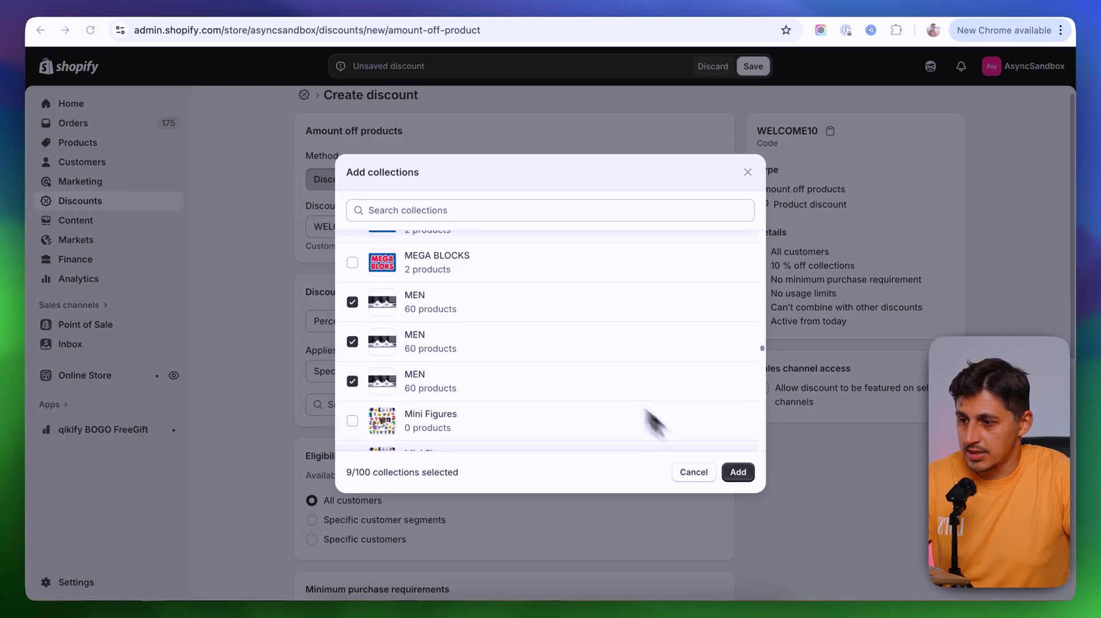
left_click(738, 473)
Try limiting eligibility to specific customer segments and browse the available segments without adding any.
scroll(402, 484, "down", 3)
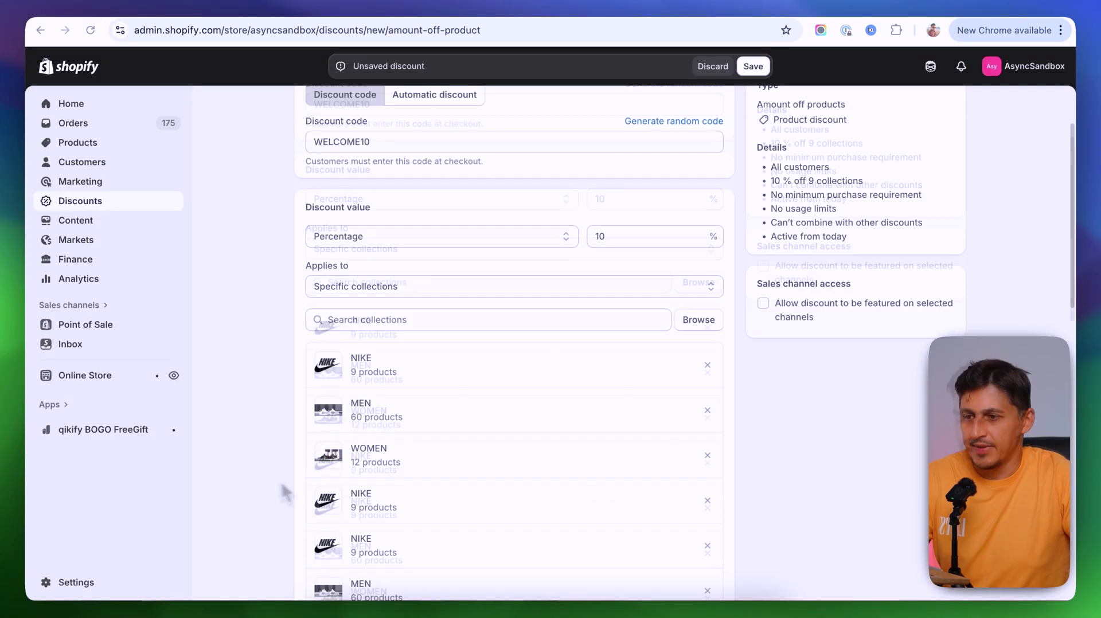
scroll(426, 492, "down", 5)
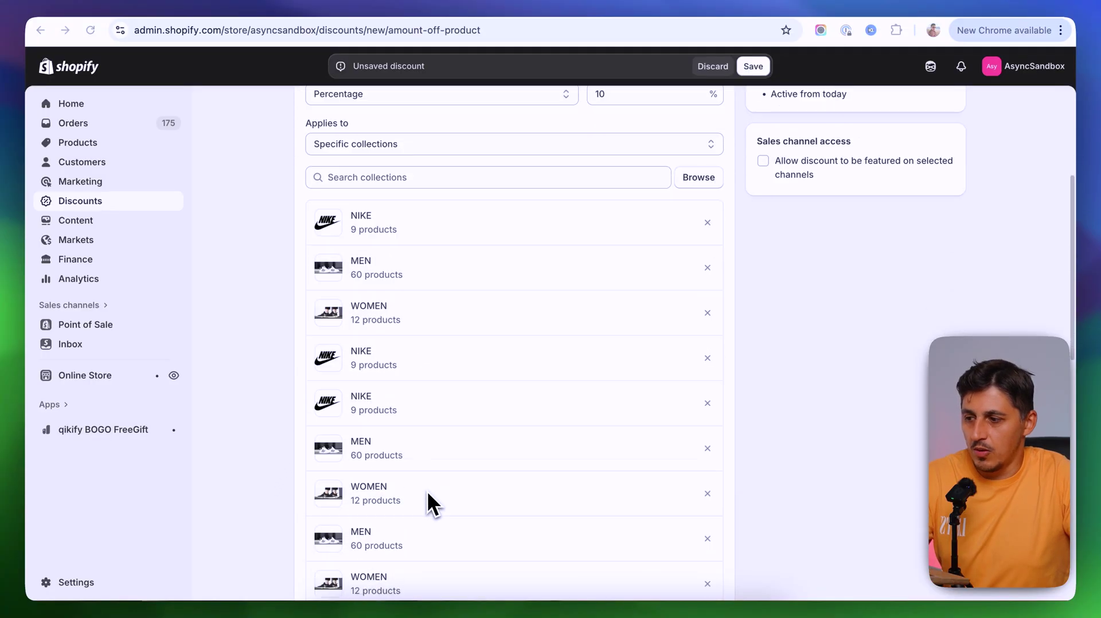
scroll(427, 493, "down", 4)
scroll(367, 493, "down", 5)
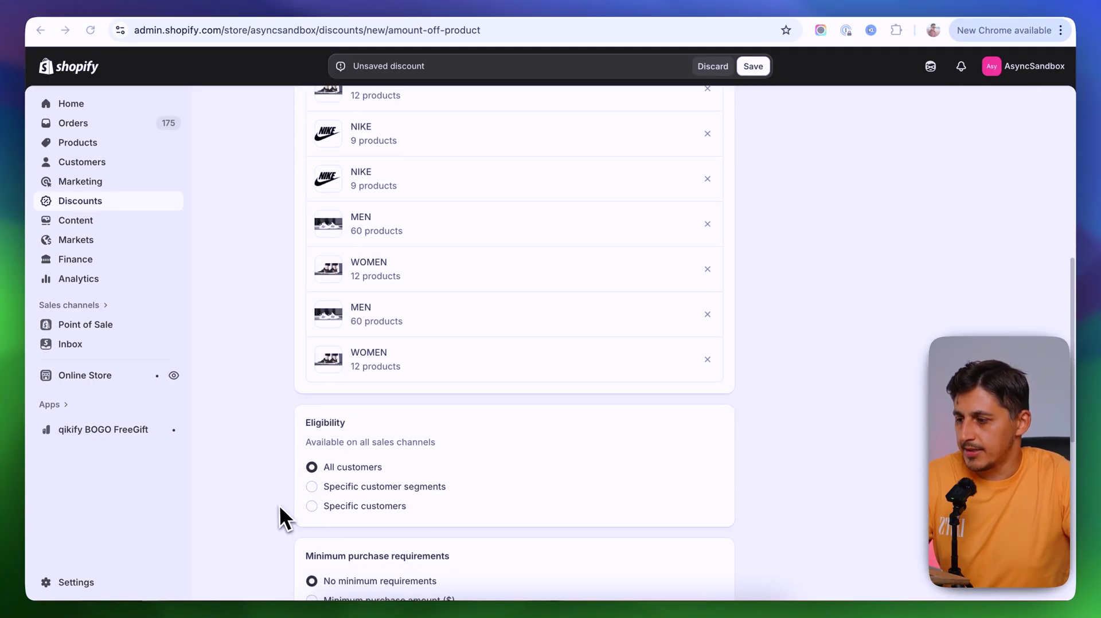
scroll(238, 427, "down", 5)
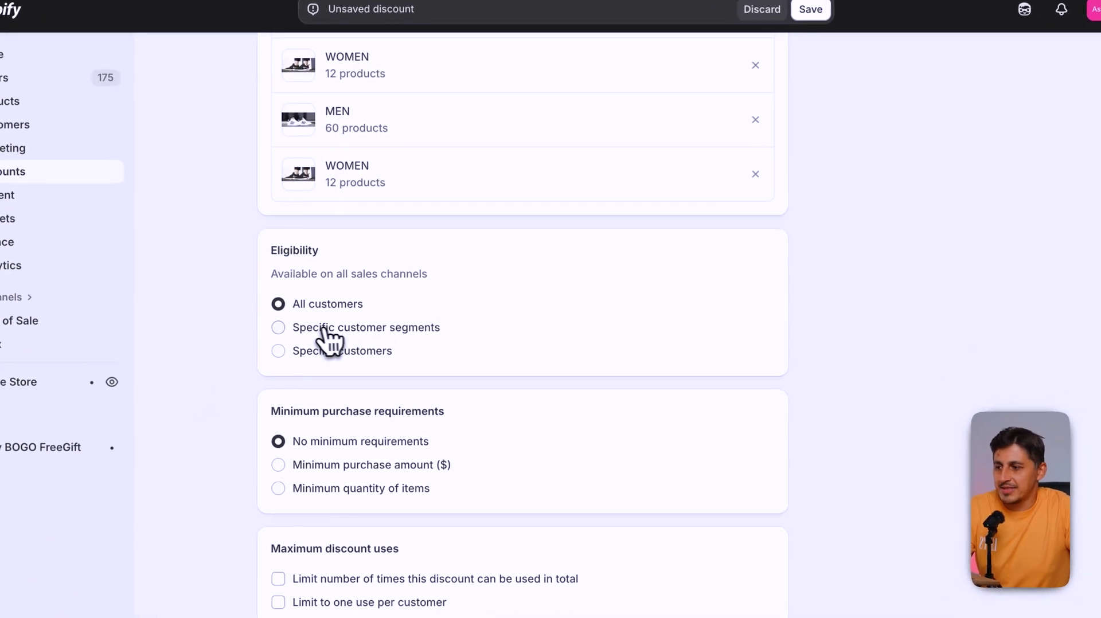
left_click(278, 327)
left_click(749, 390)
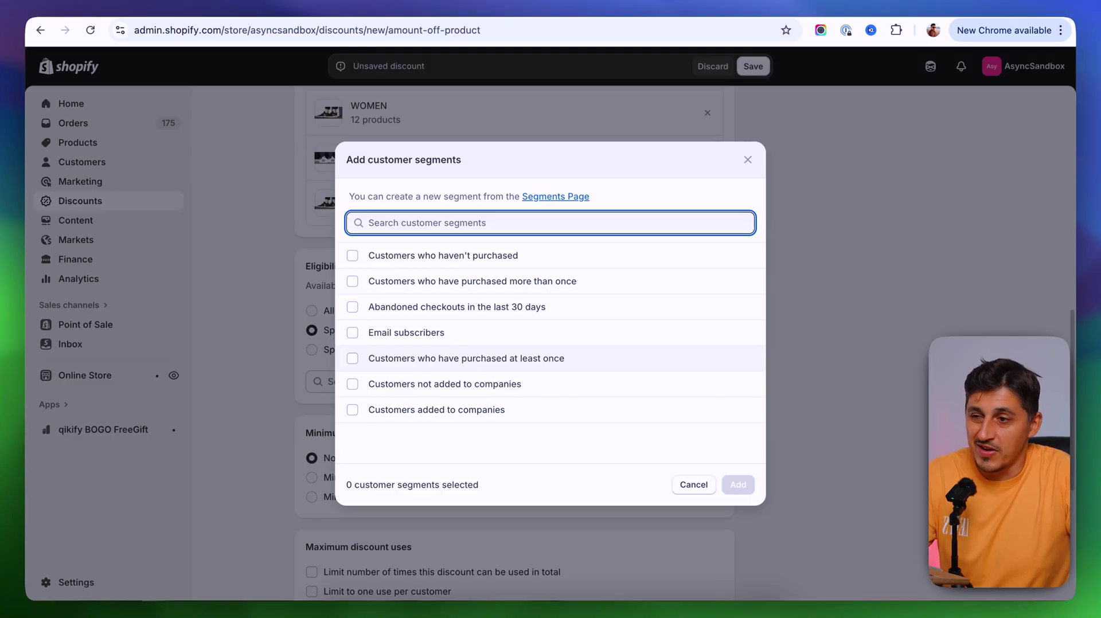
left_click(692, 484)
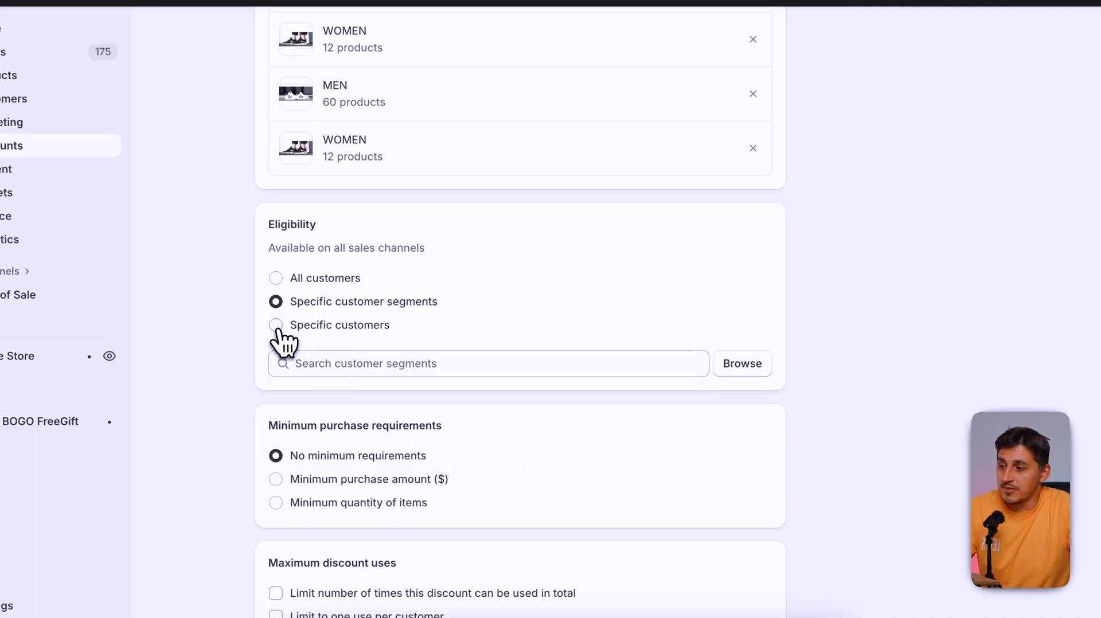
Try limiting eligibility to specific customers, browse the customer list without adding any, and set eligibility back to All customers.
left_click(276, 327)
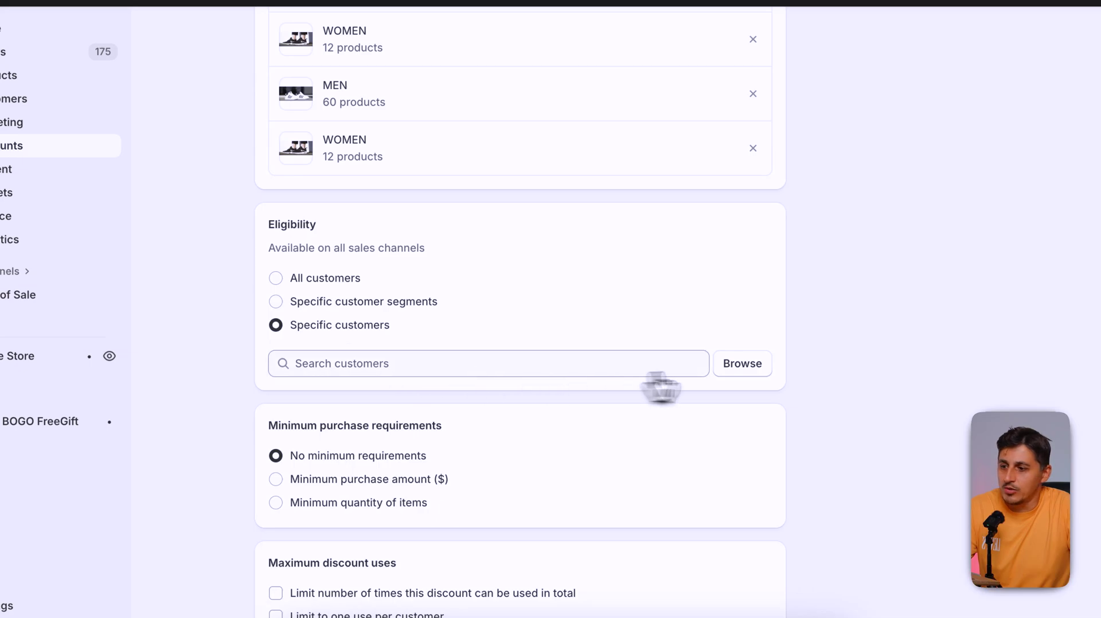
left_click(740, 364)
scroll(459, 332, "down", 2)
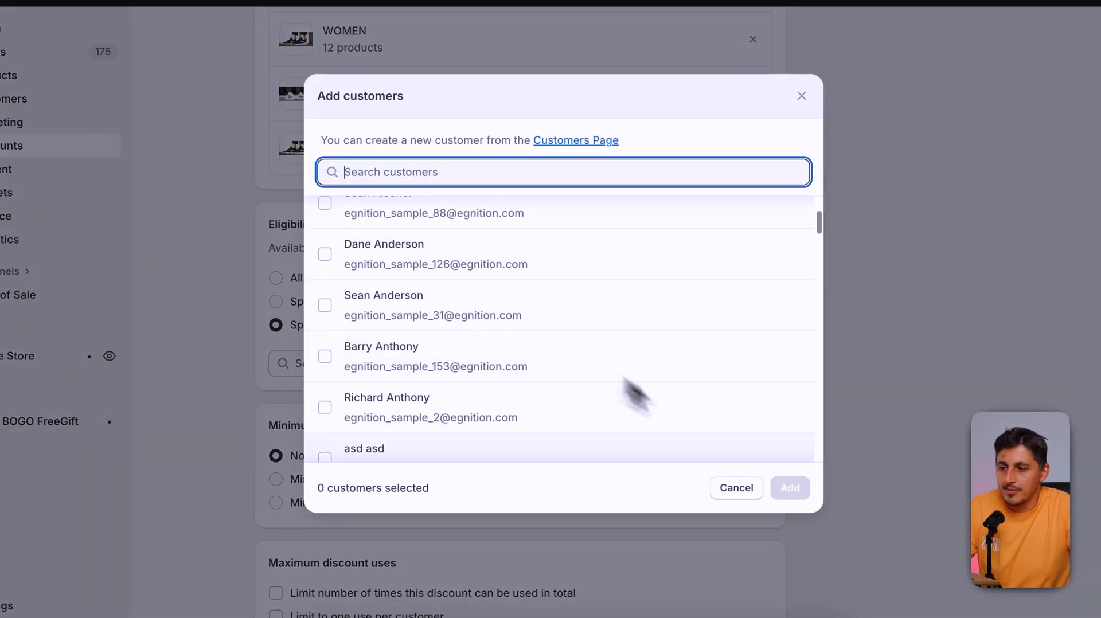
left_click(742, 489)
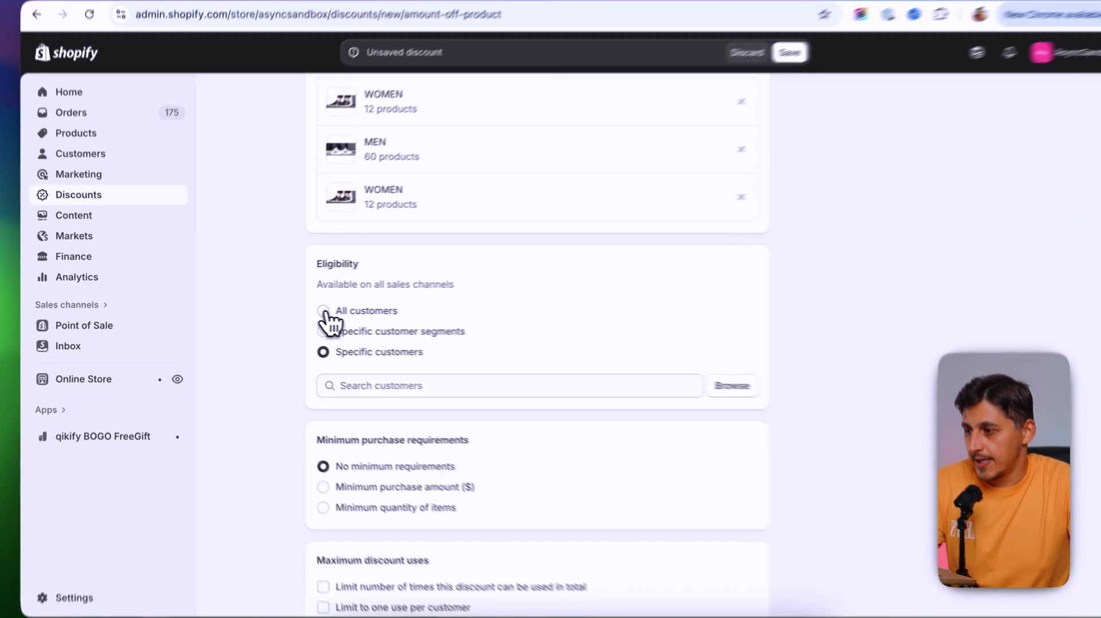
left_click(324, 311)
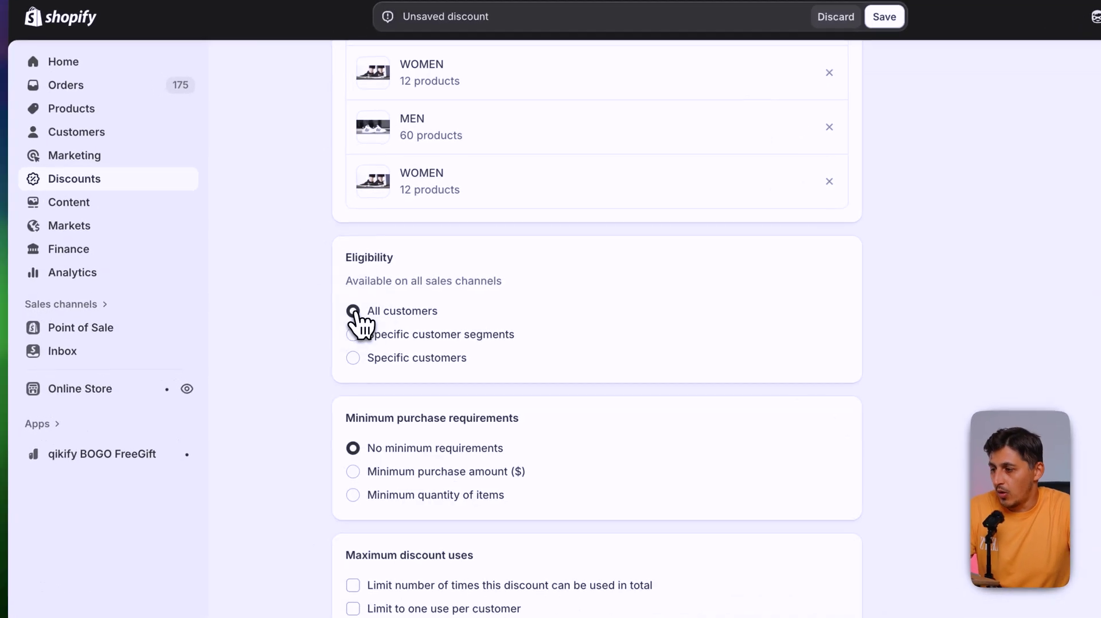
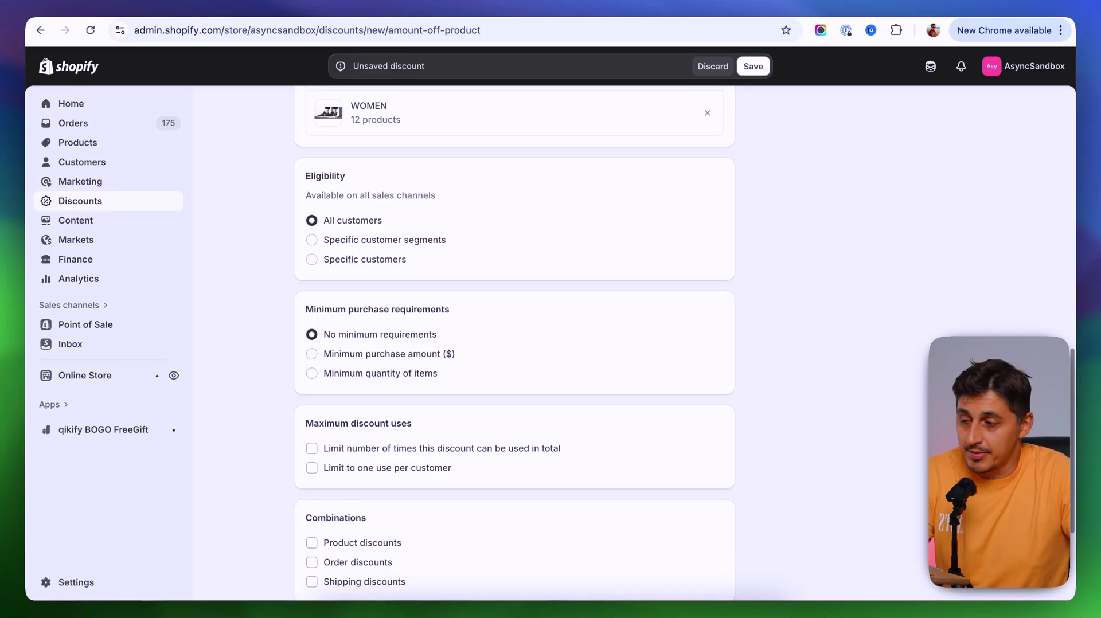
Try requiring a minimum purchase amount of $20 for the discount.
scroll(514, 344, "down", 2)
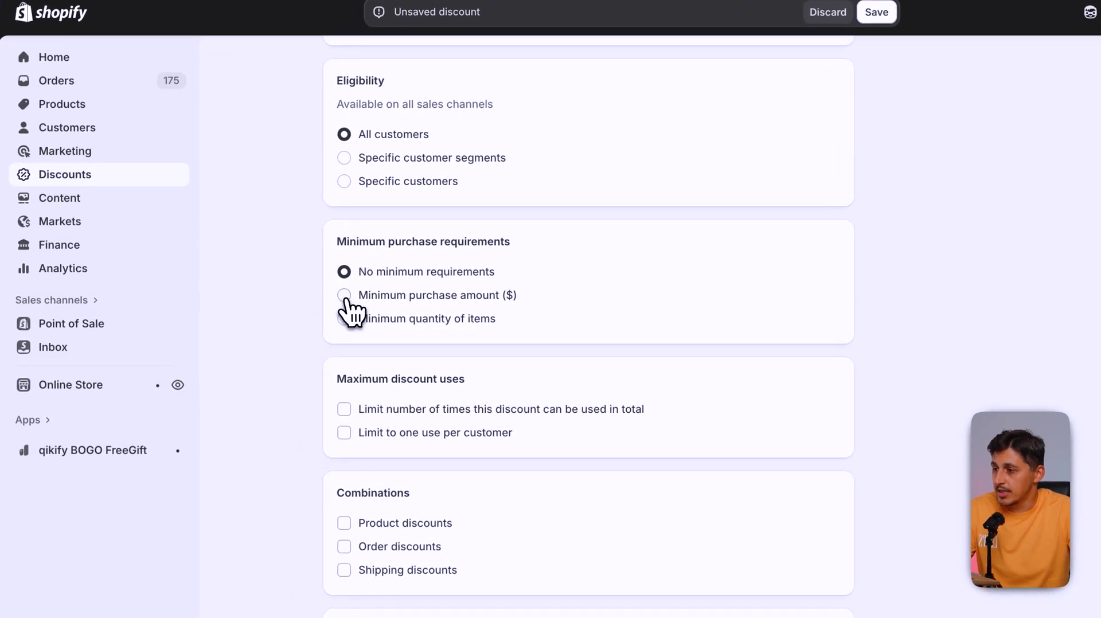
left_click(312, 301)
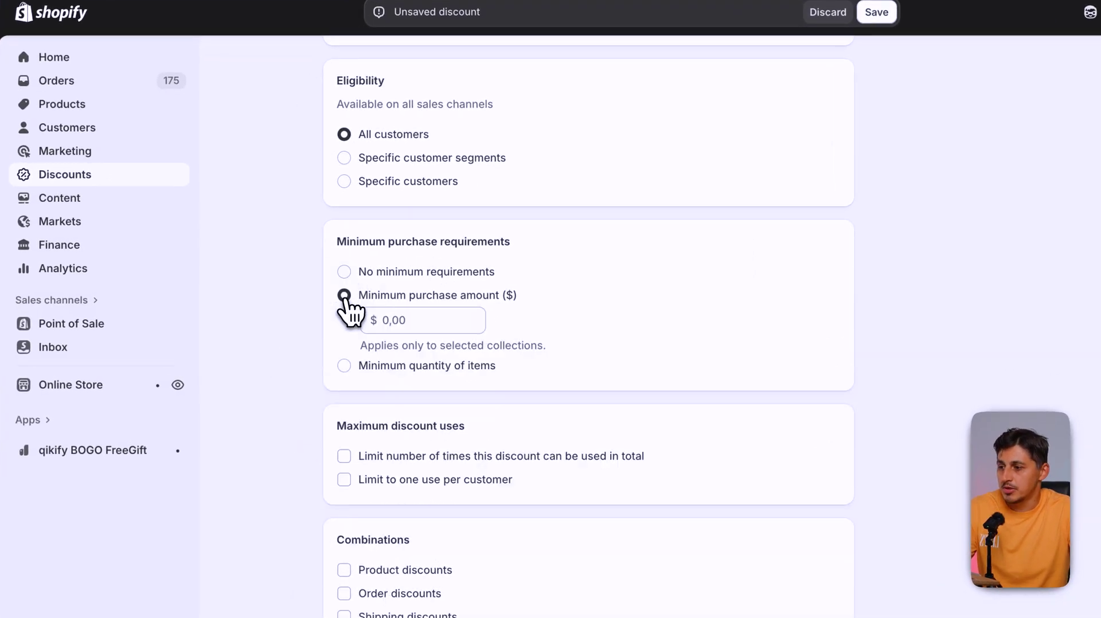
left_click(430, 317)
type("20")
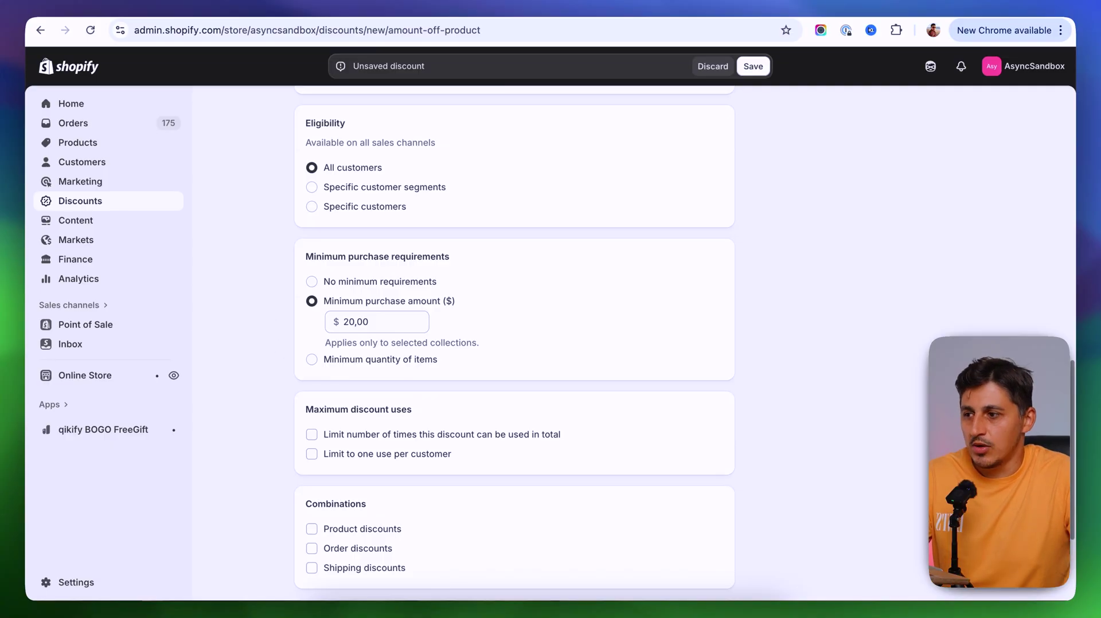
Try requiring a minimum quantity of 2 items and set the discount back to no minimum requirements.
left_click(311, 359)
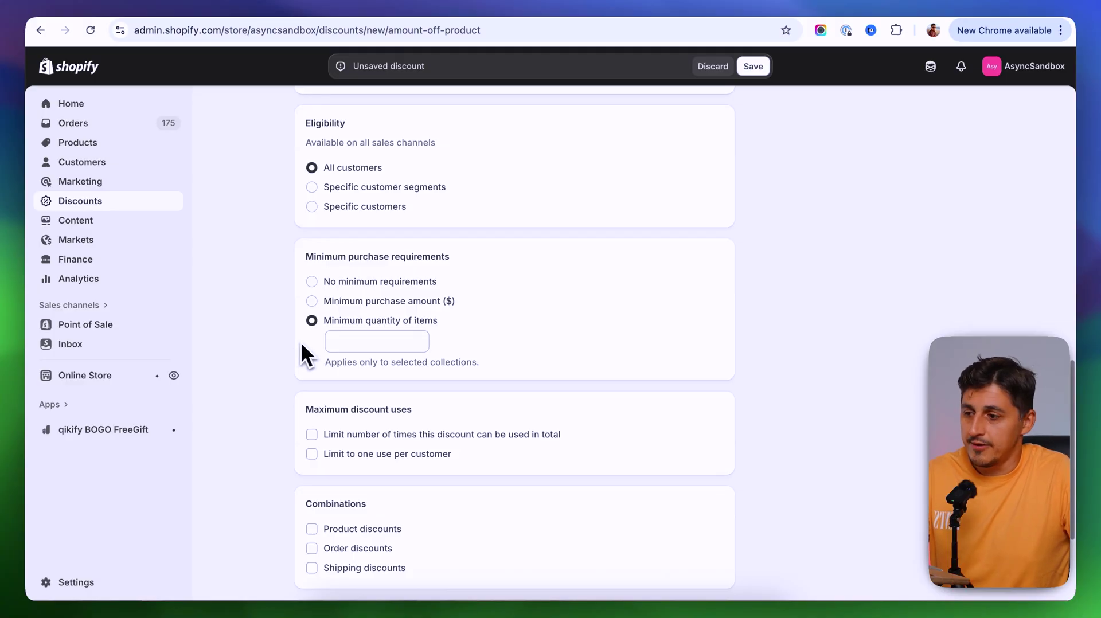
left_click(383, 342)
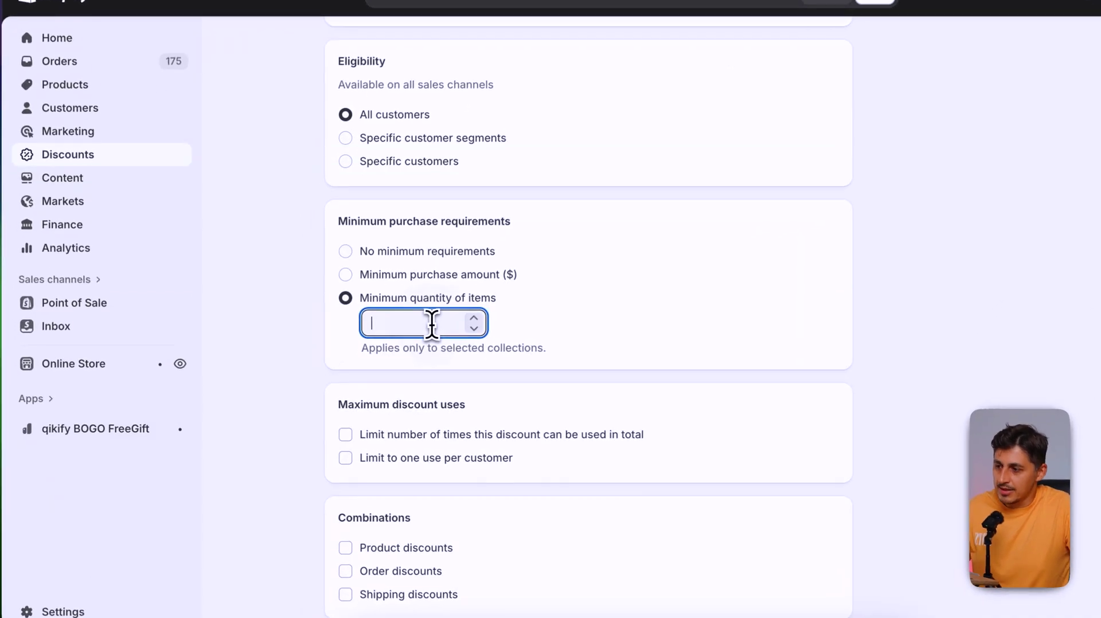
left_click(308, 349)
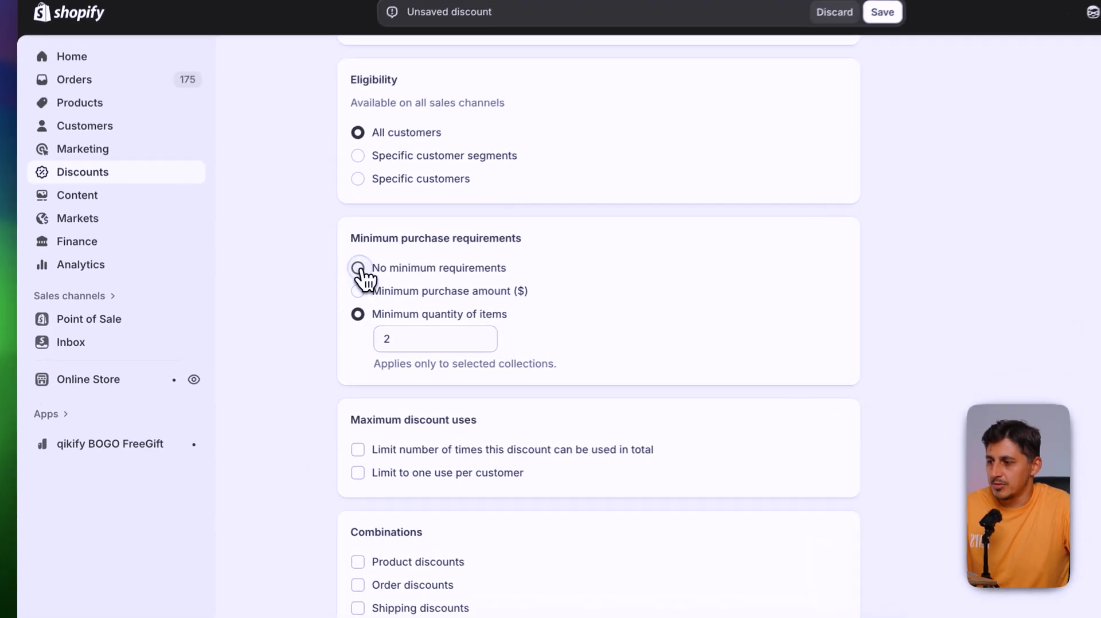
left_click(358, 268)
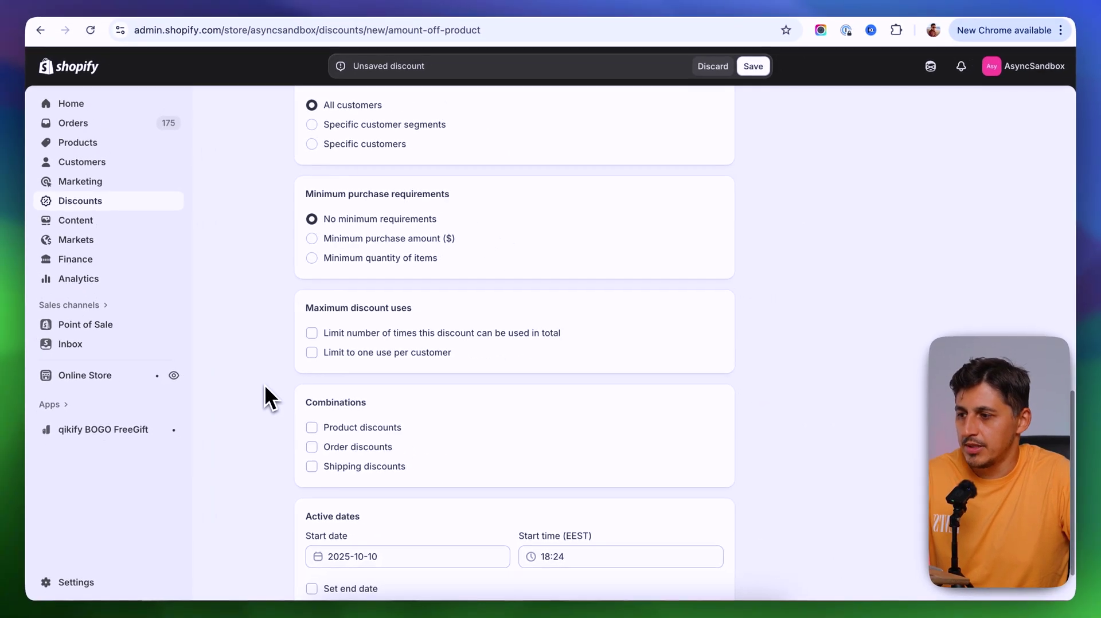
scroll(321, 350, "up", 2)
scroll(287, 367, "down", 2)
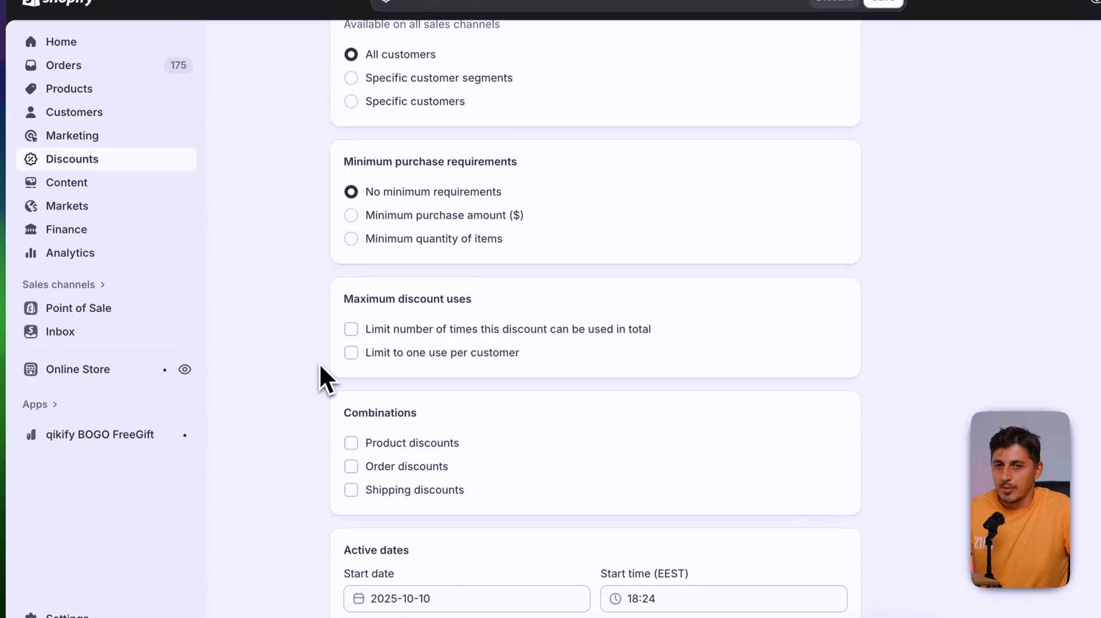
Try capping total uses at 10, remove that cap, and limit the discount to one use per customer.
left_click(351, 331)
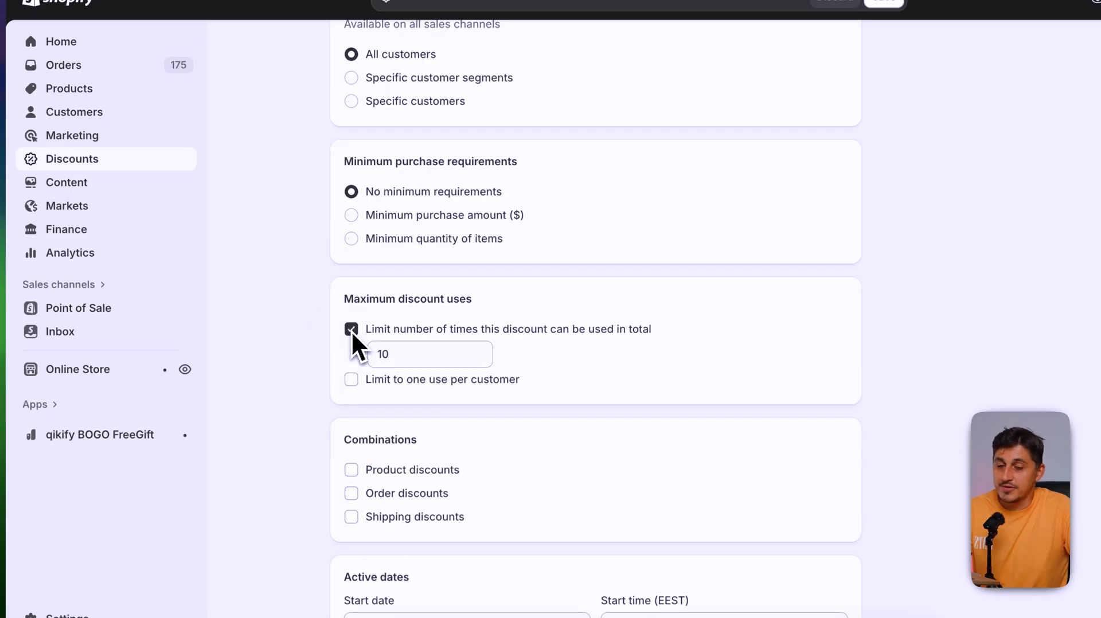
double_click(394, 353)
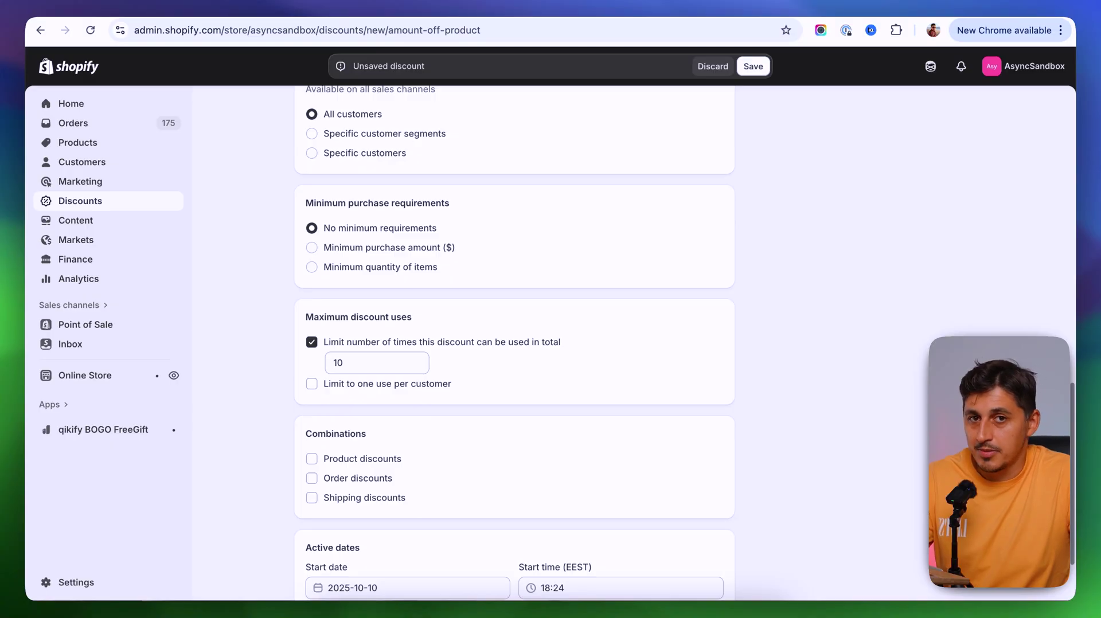
left_click(312, 384)
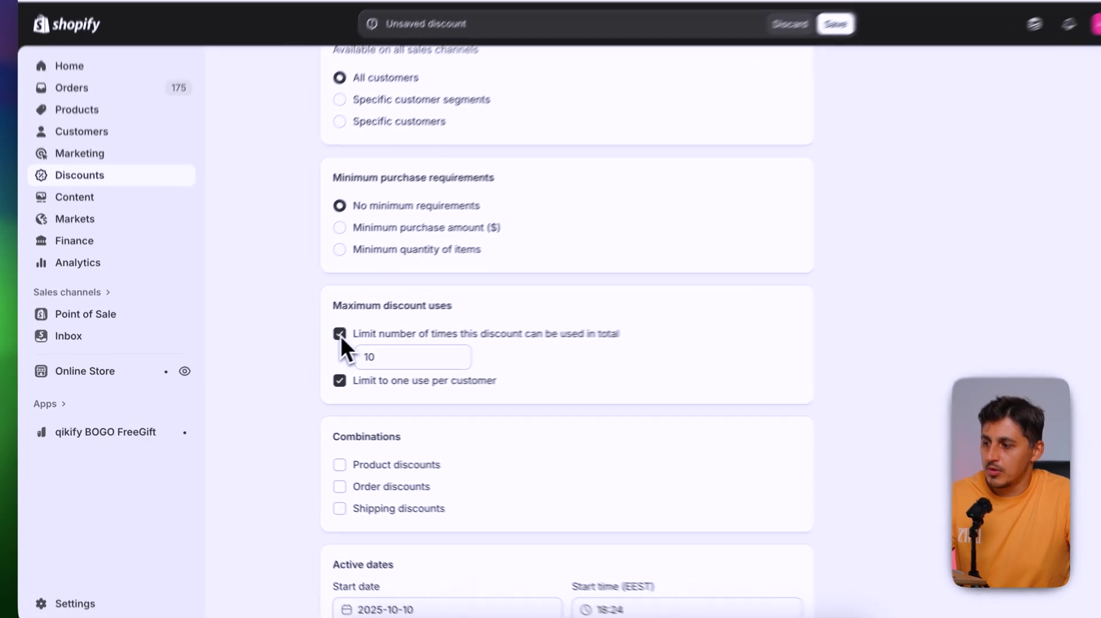
left_click(311, 342)
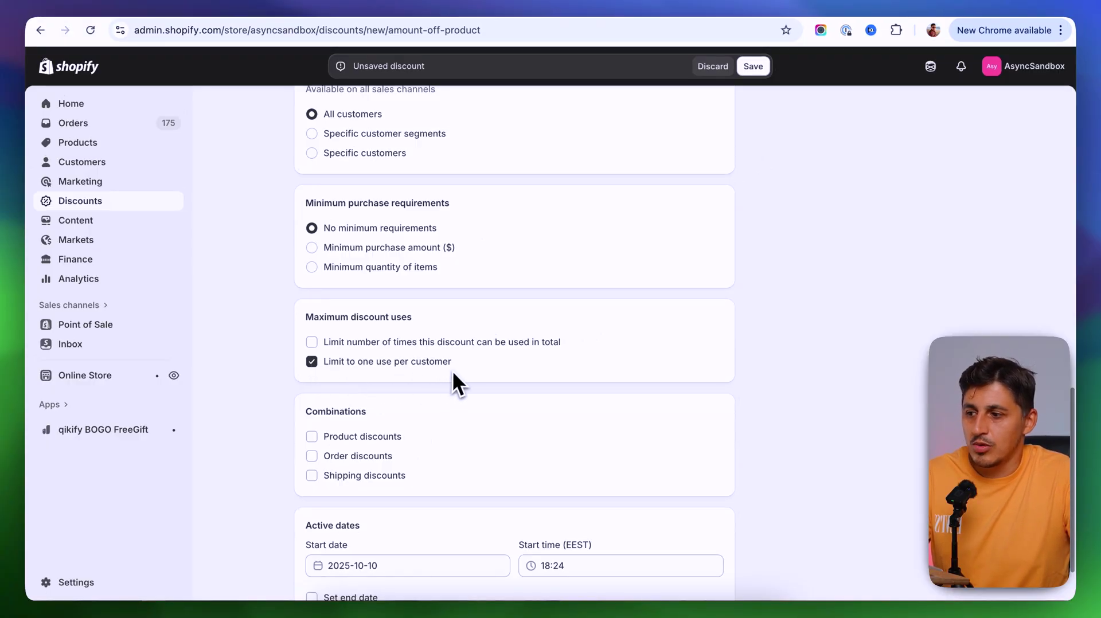
scroll(310, 367, "up", 2)
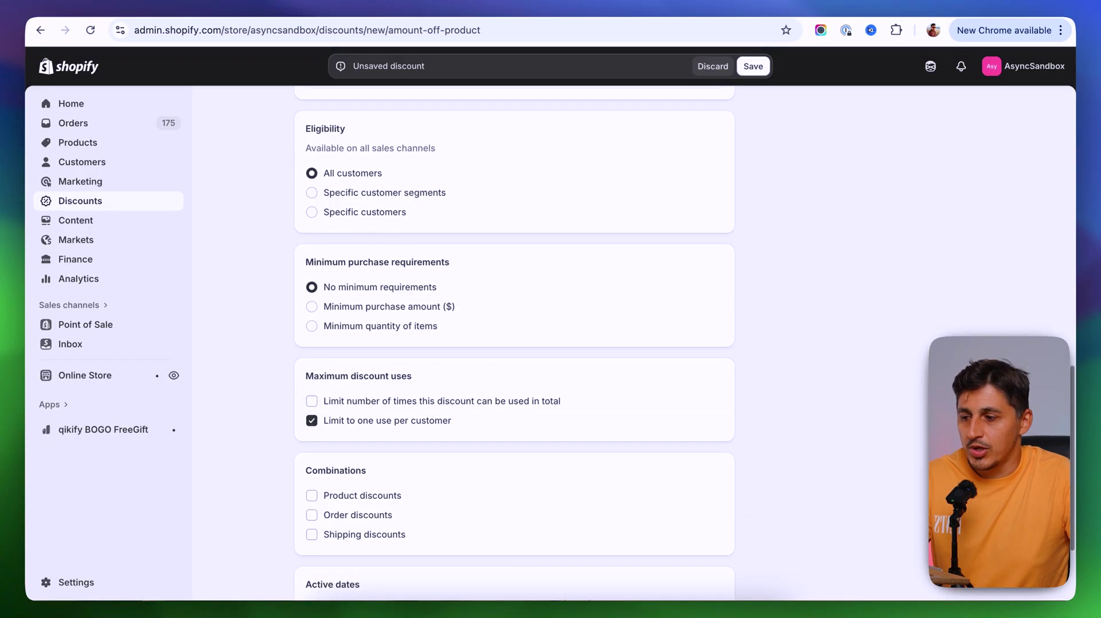
Allow the discount to combine with product discounts, order discounts and shipping discounts.
scroll(310, 367, "down", 4)
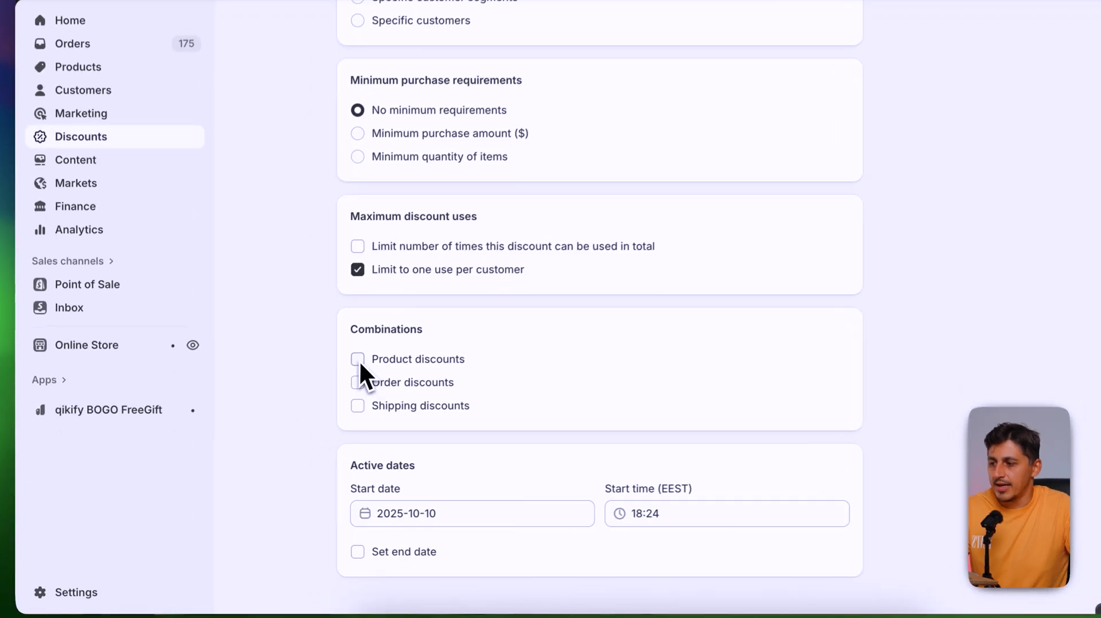
left_click(312, 387)
left_click(361, 398)
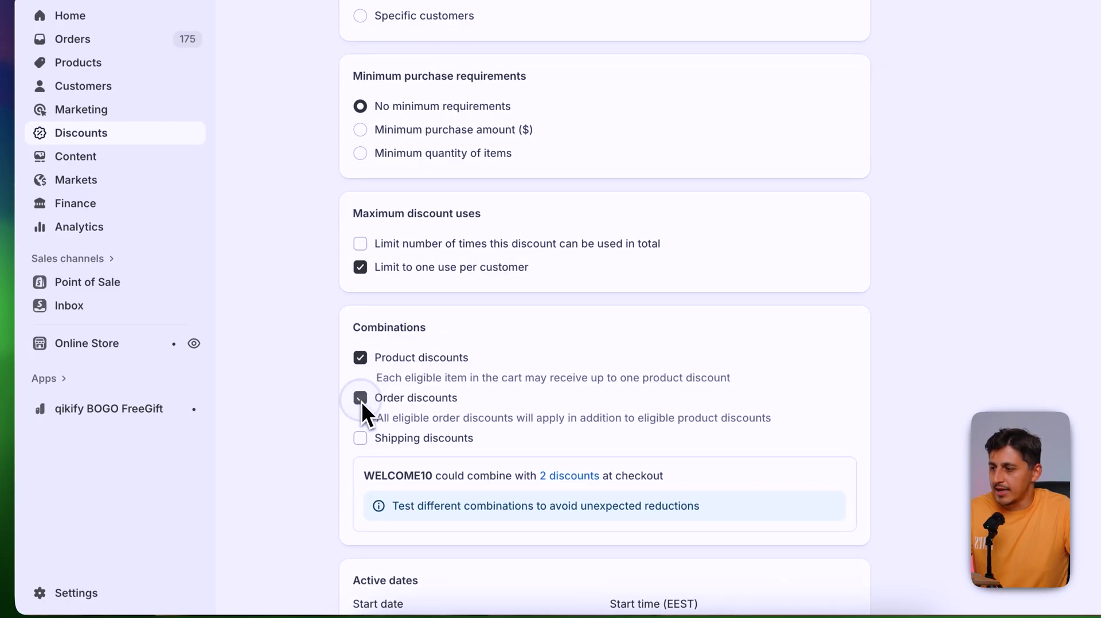
left_click(360, 439)
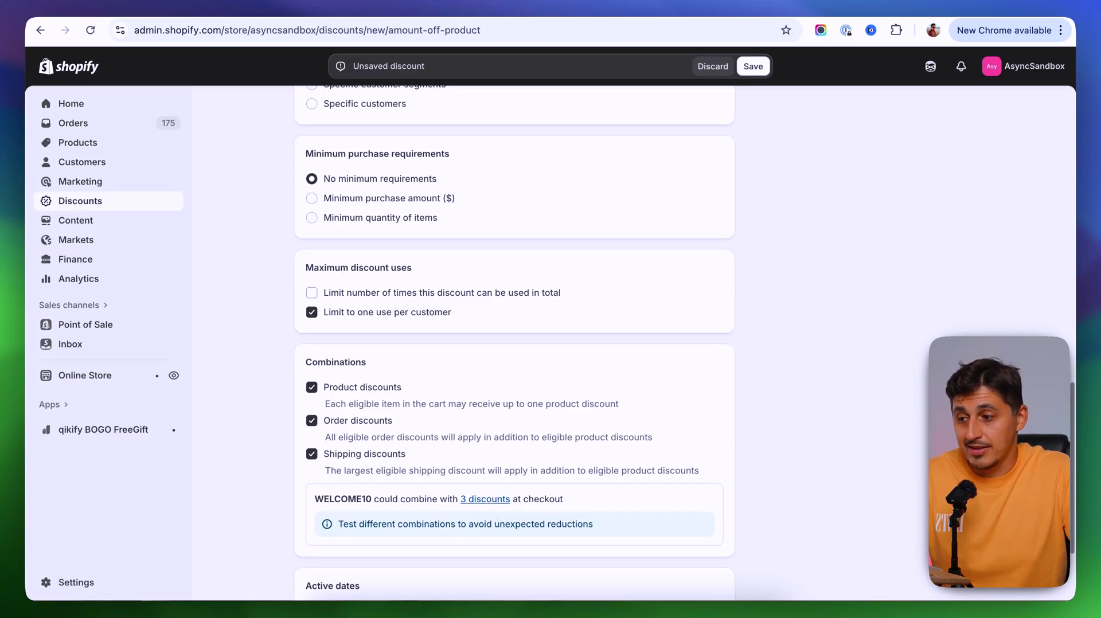
Try adding an end date to the discount's active dates.
scroll(515, 344, "down", 5)
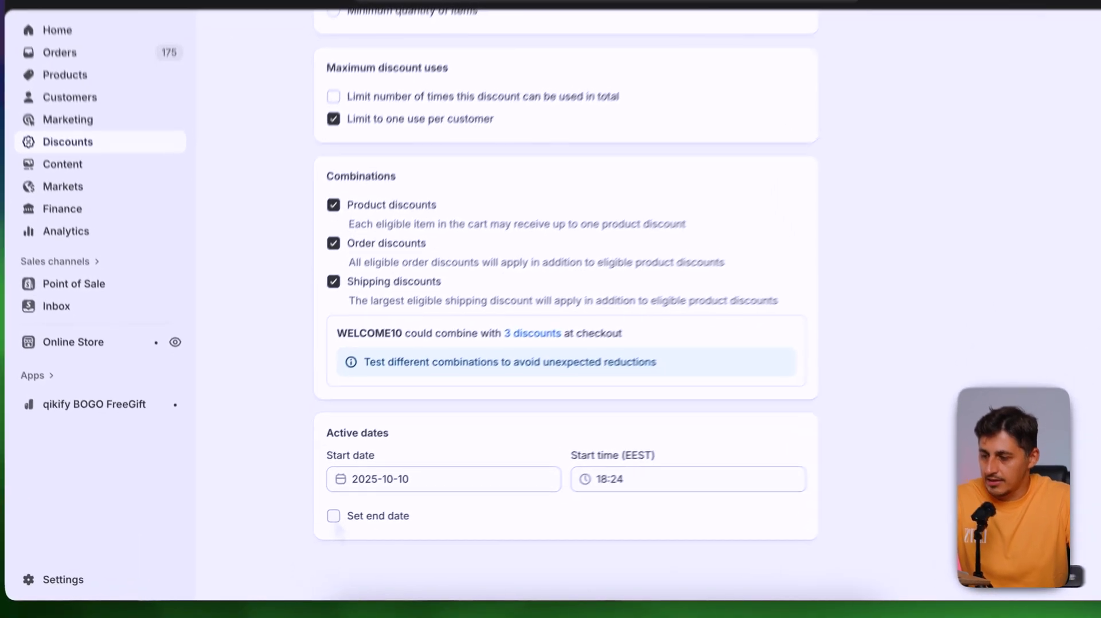
left_click(312, 528)
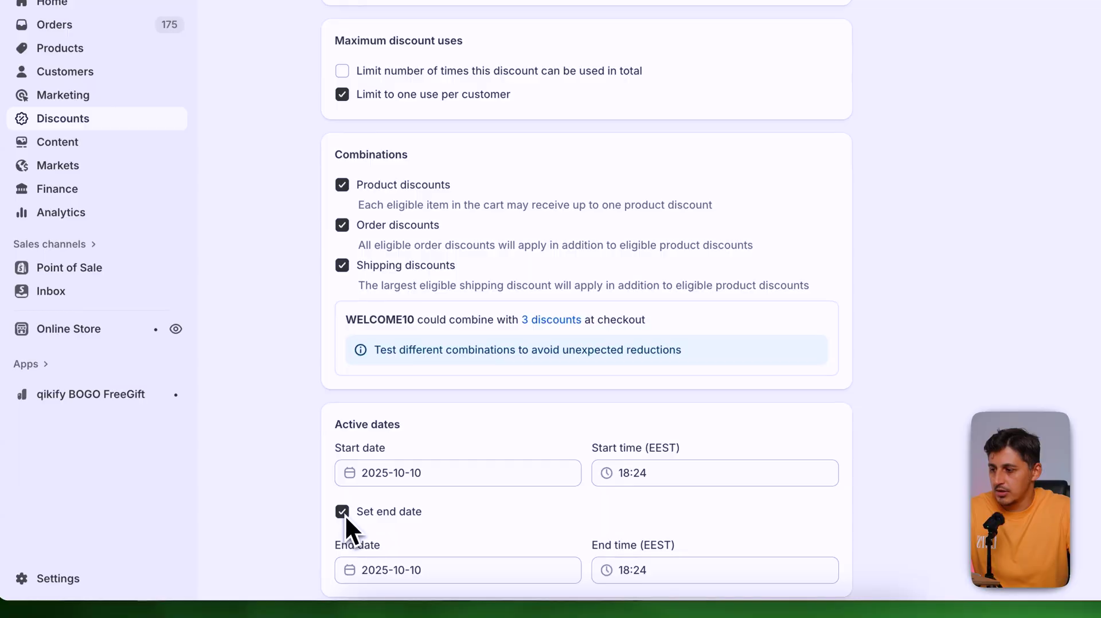
scroll(361, 511, "down", 1)
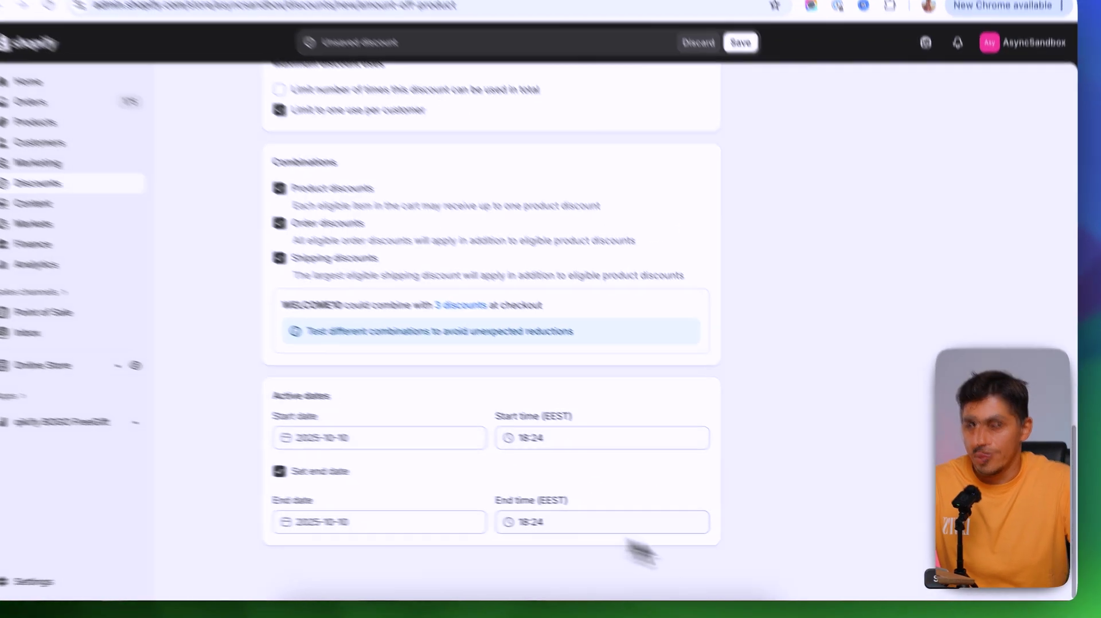
Save the discount and copy the WELCOME10 code from the discounts list.
scroll(493, 310, "up", 10)
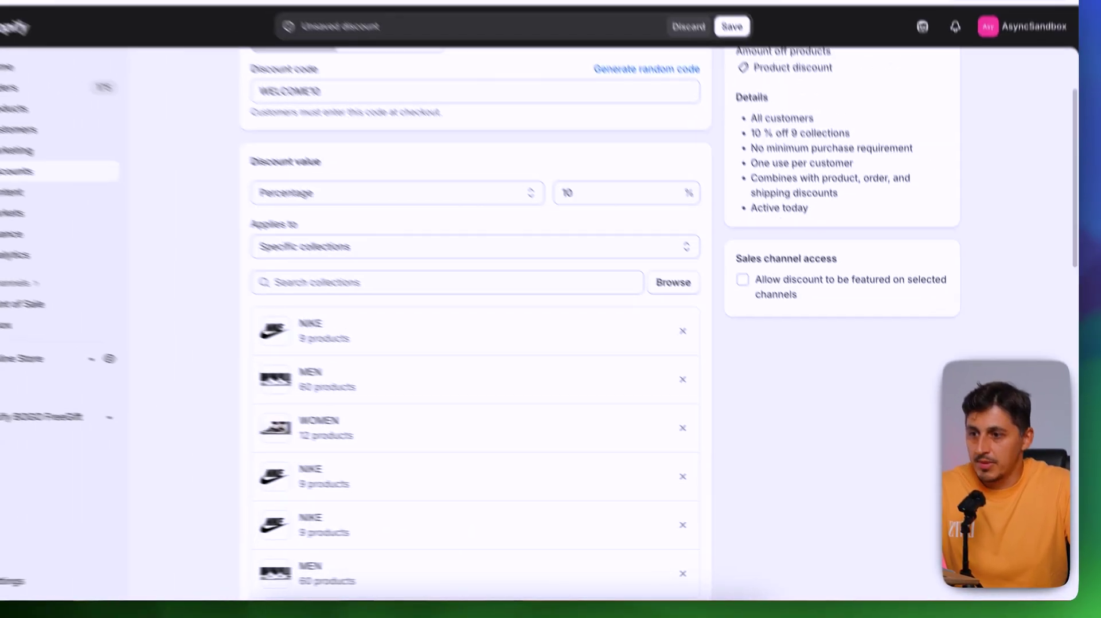
scroll(493, 309, "up", 2)
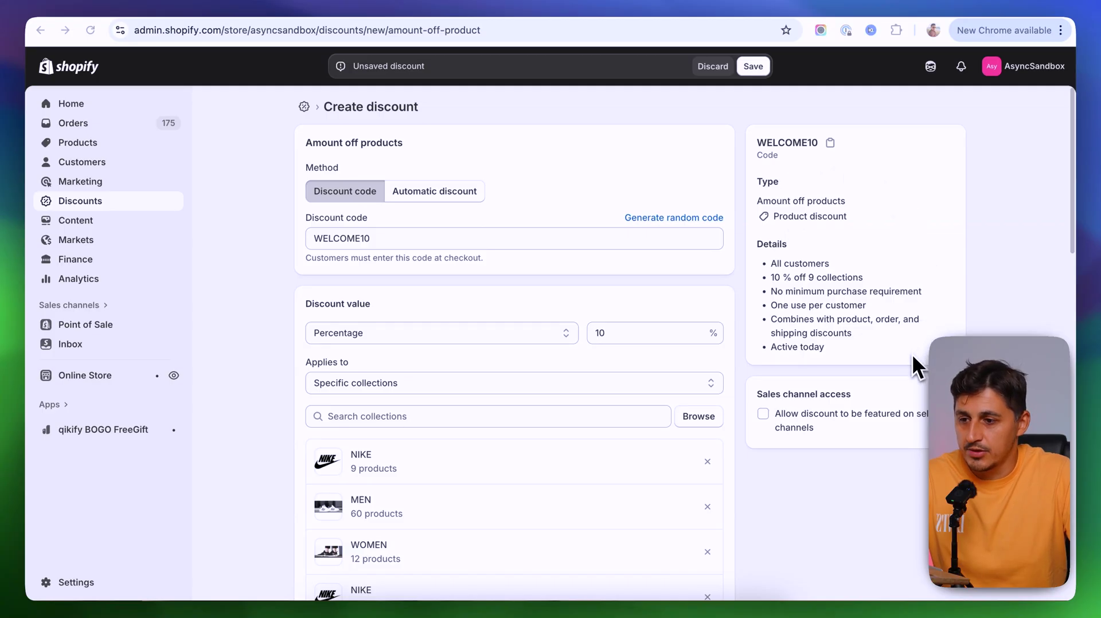
left_click(754, 68)
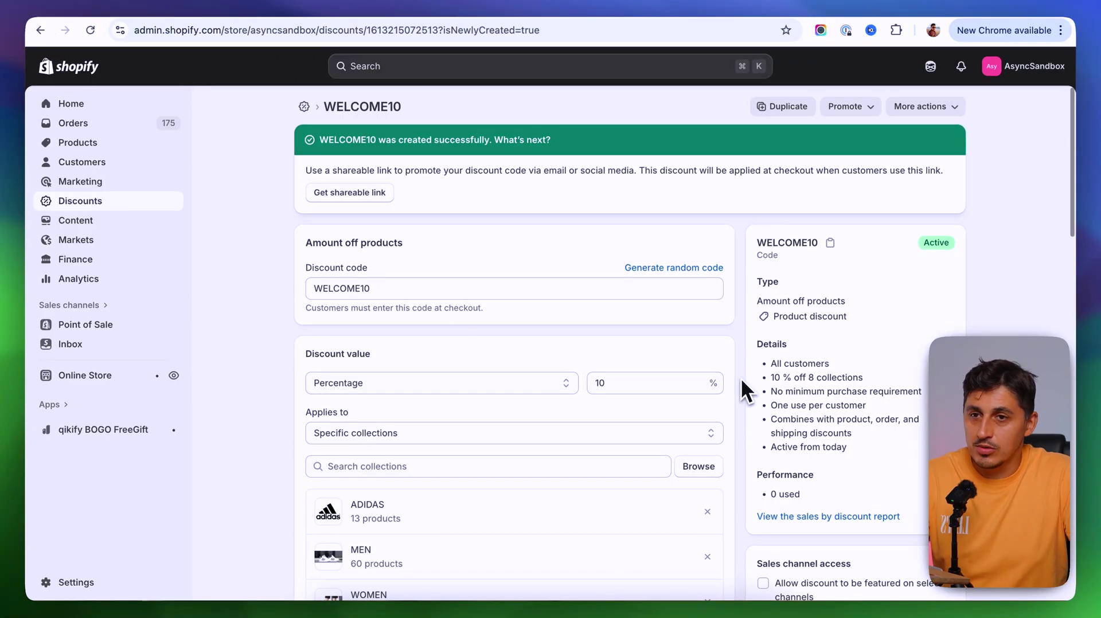
left_click(305, 108)
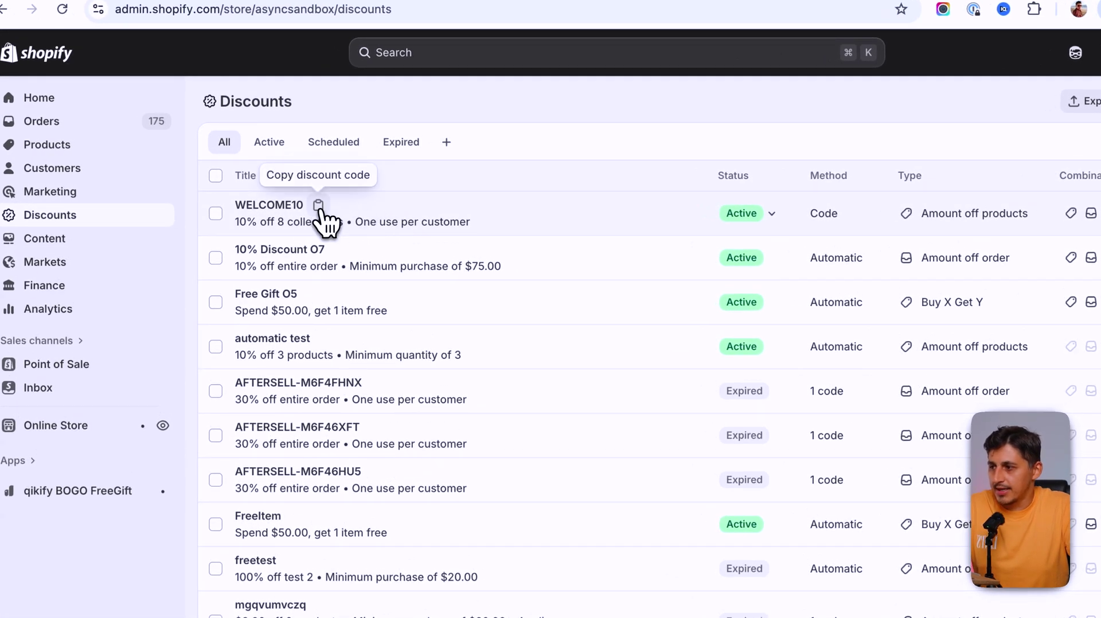
left_click(319, 206)
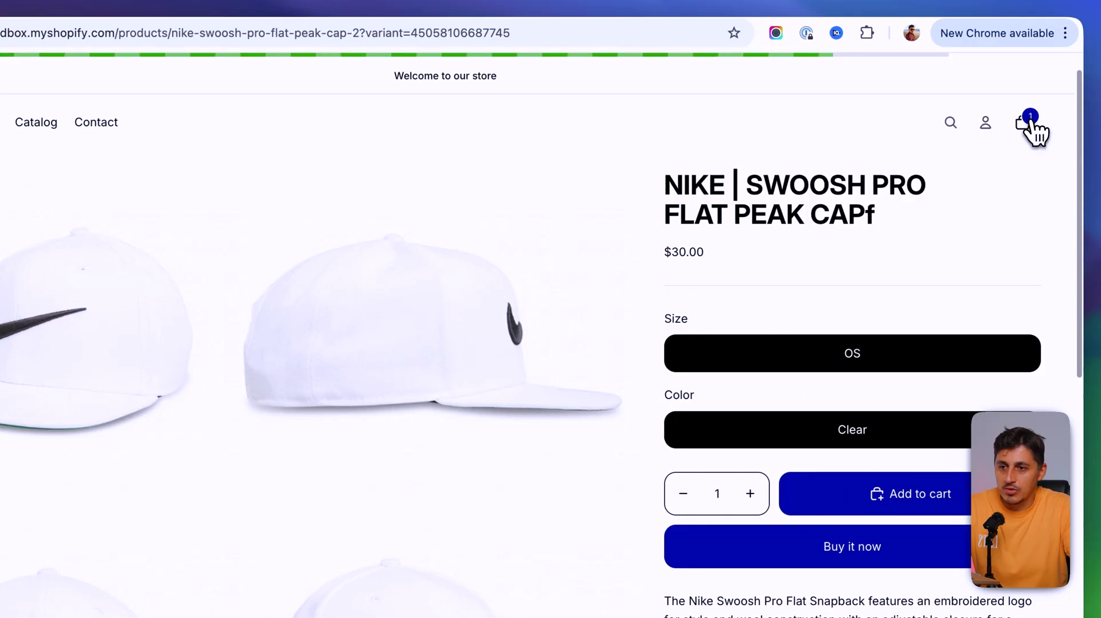
Apply the copied WELCOME10 code to the Nike Swoosh Pro cap in the storefront cart.
left_click(1032, 126)
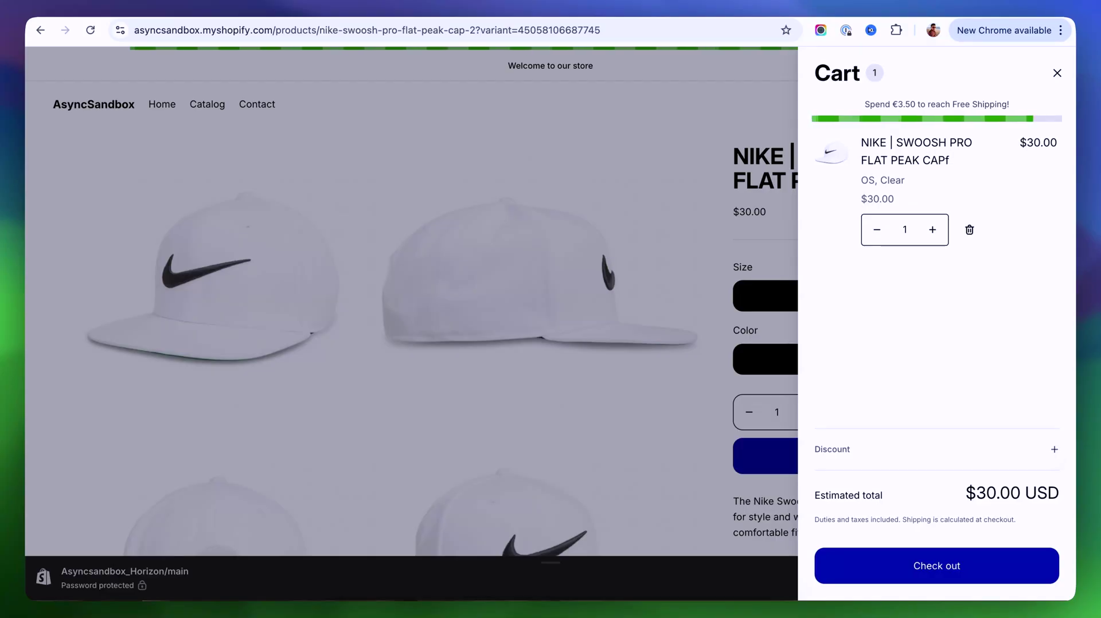
left_click(1054, 449)
left_click(861, 442)
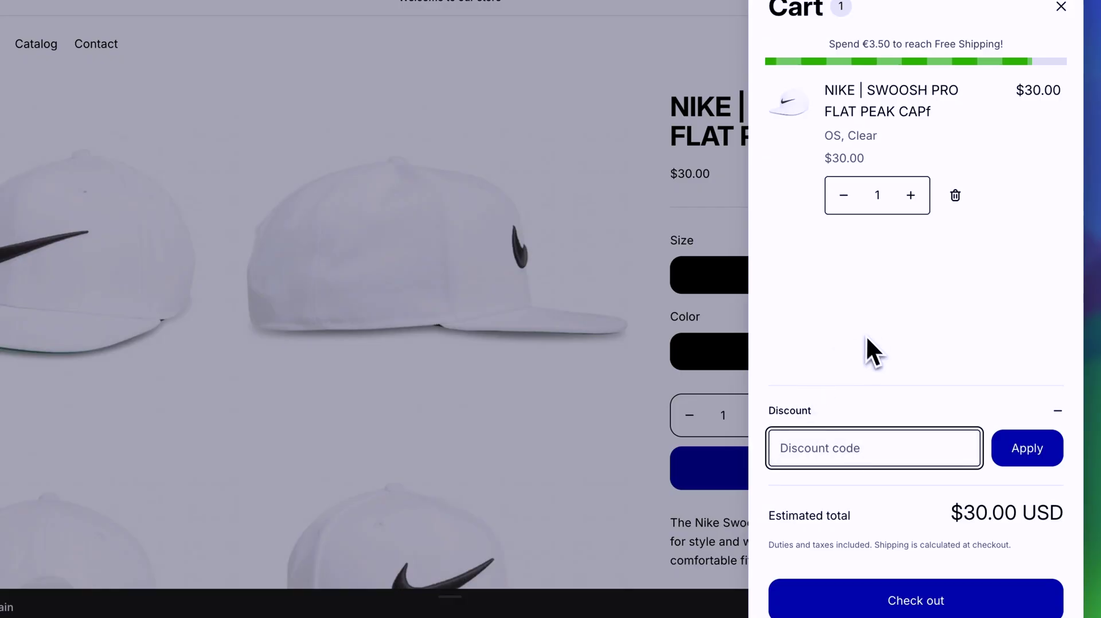
right_click(853, 448)
left_click(701, 422)
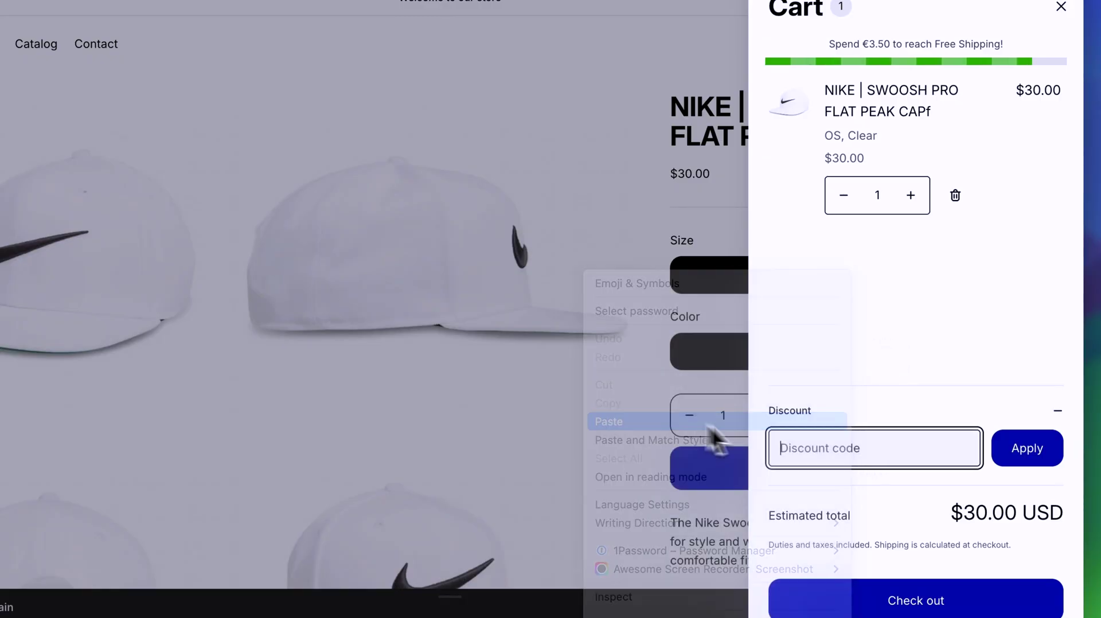
left_click(1030, 456)
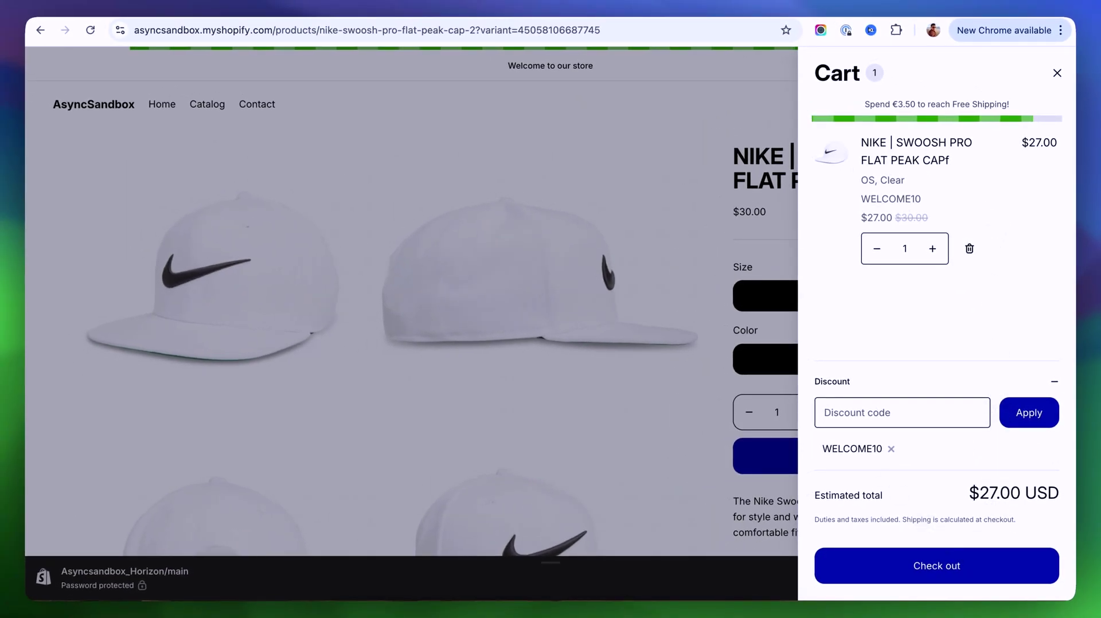
Proceed from the cart to checkout and apply the discount code WELCOME10 there.
left_click(927, 571)
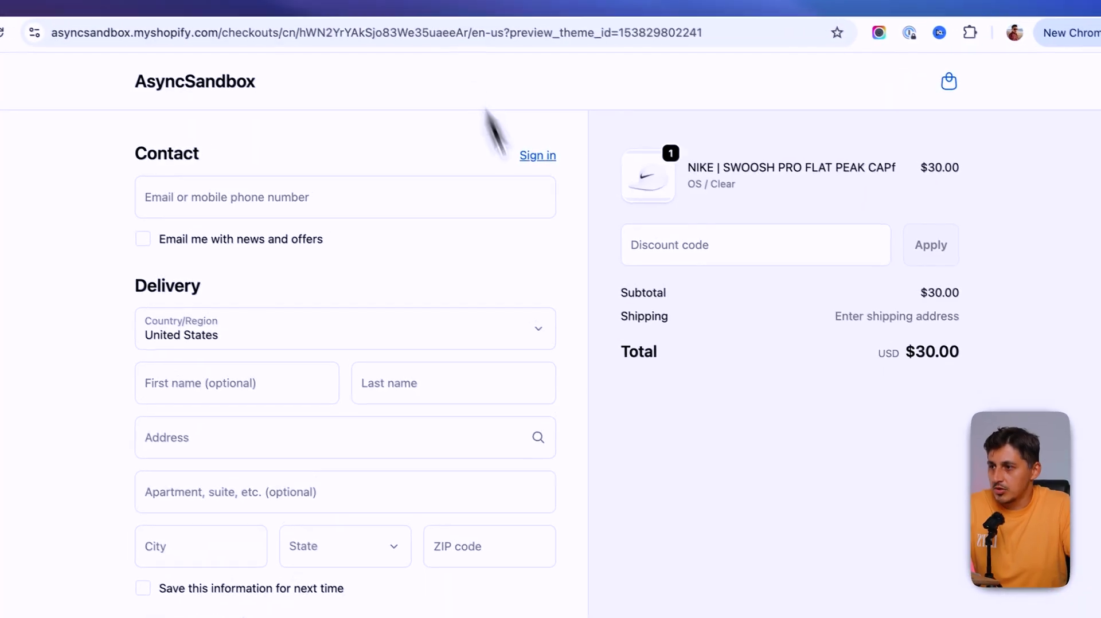
left_click(620, 199)
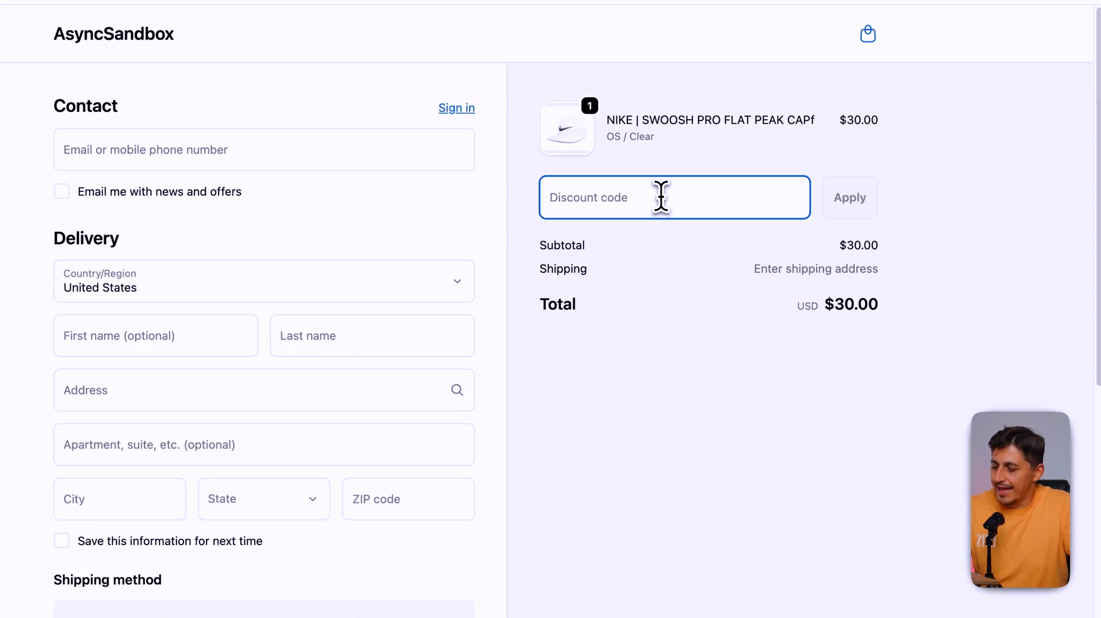
type("WELCOME10")
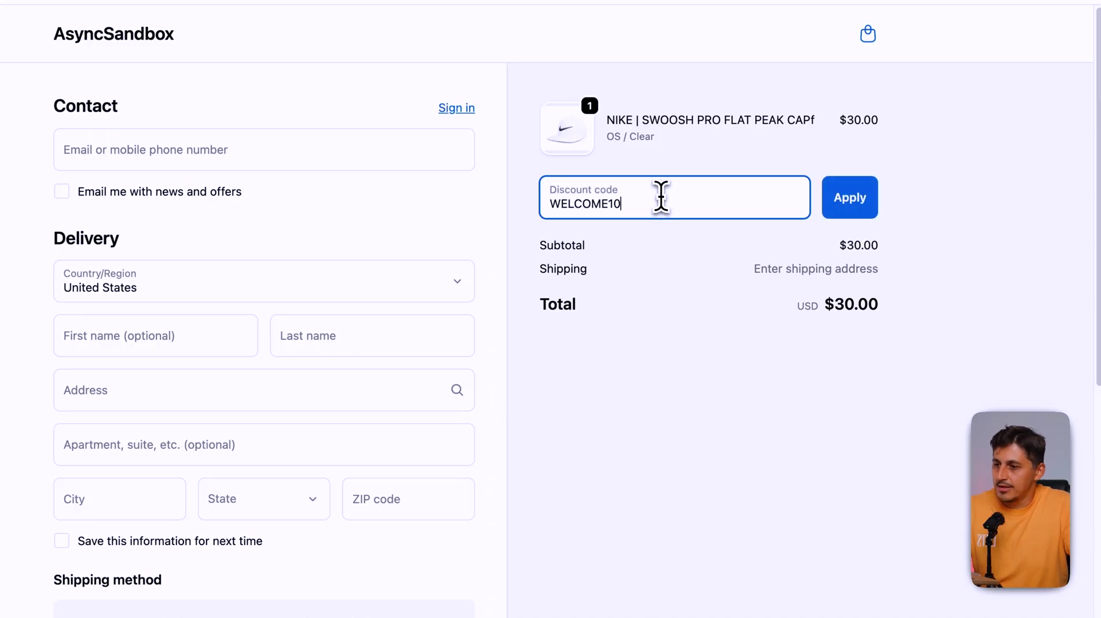
left_click(858, 214)
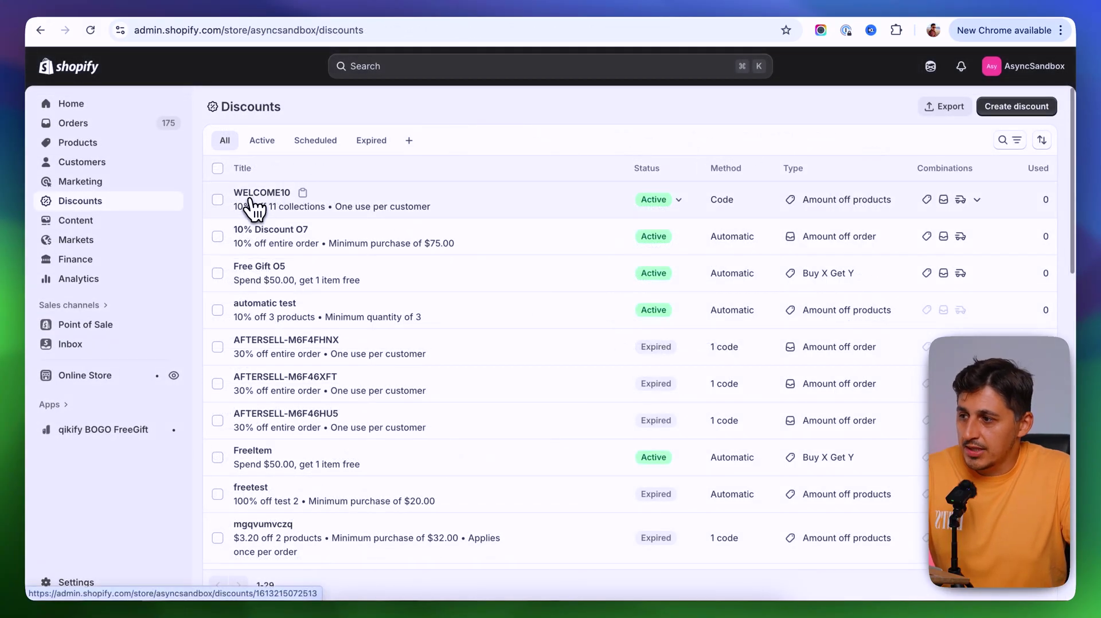
Return from the WELCOME10 details to the discounts list and start a new Amount off products discount with the Automatic discount method.
left_click(734, 205)
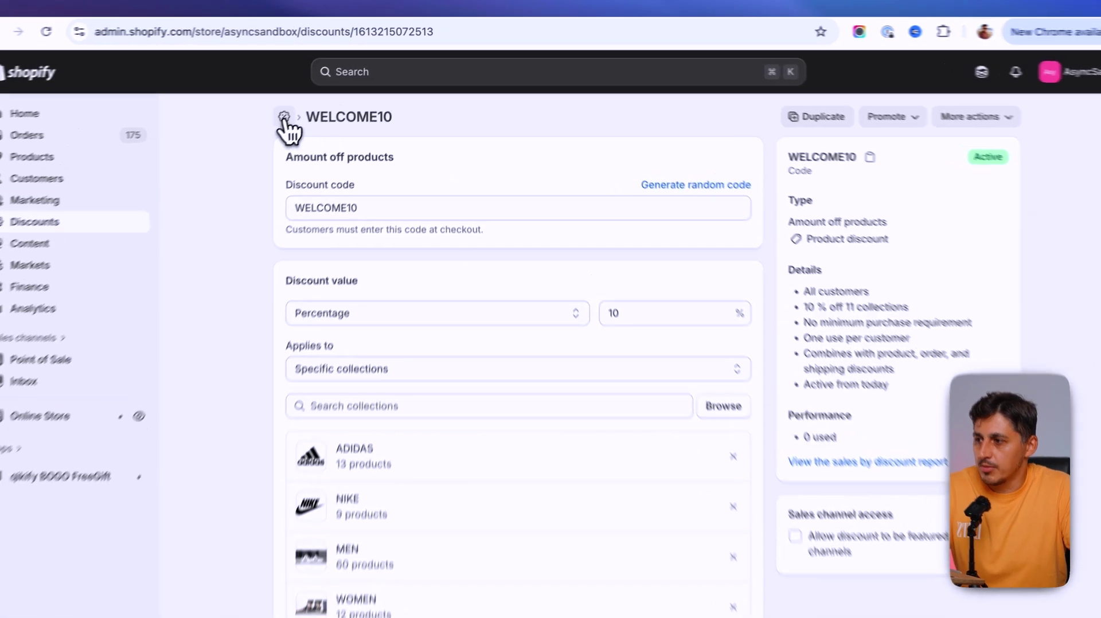
left_click(304, 107)
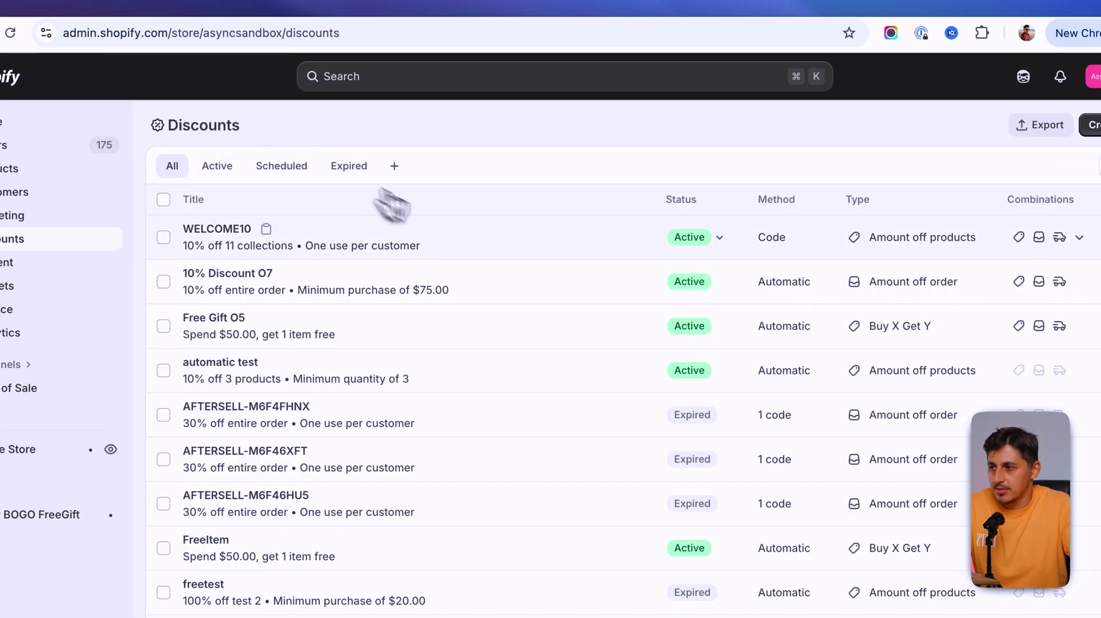
left_click(1017, 136)
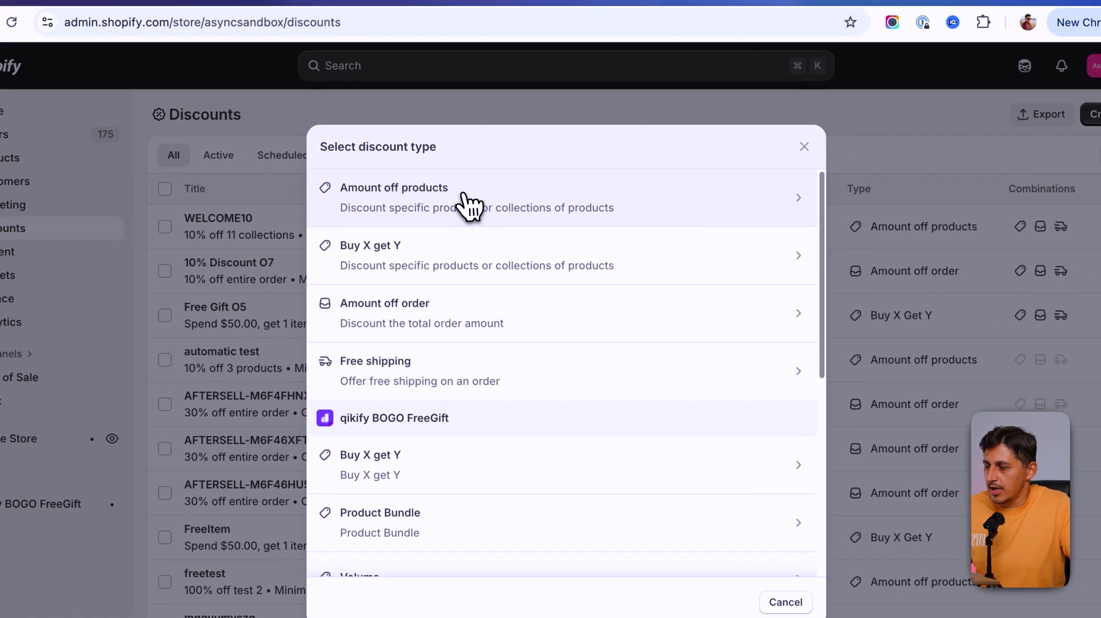
left_click(352, 216)
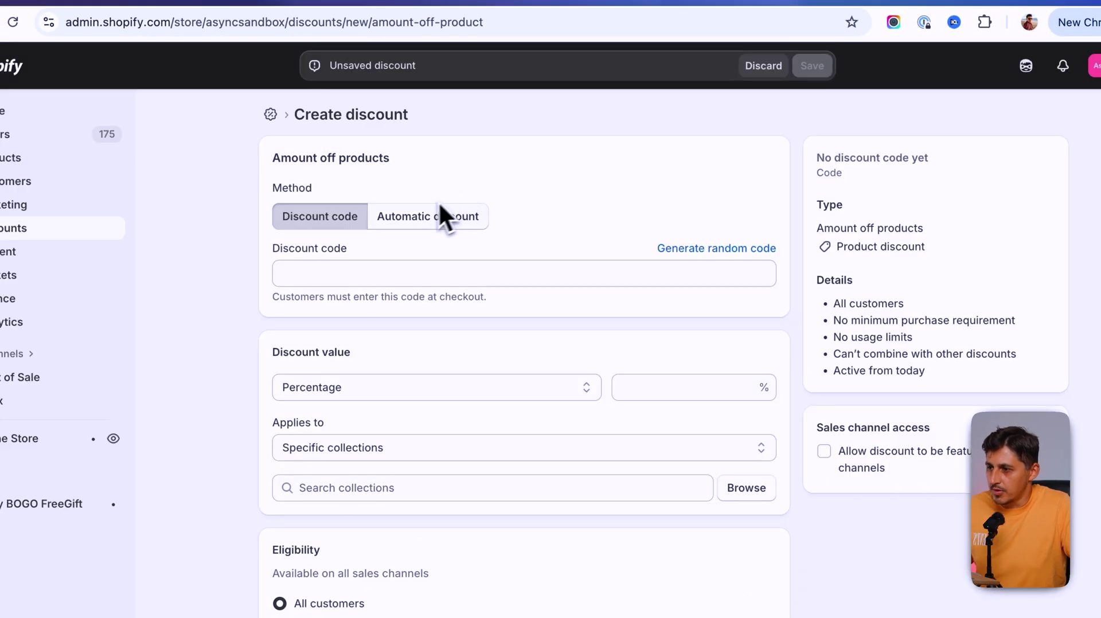
left_click(435, 219)
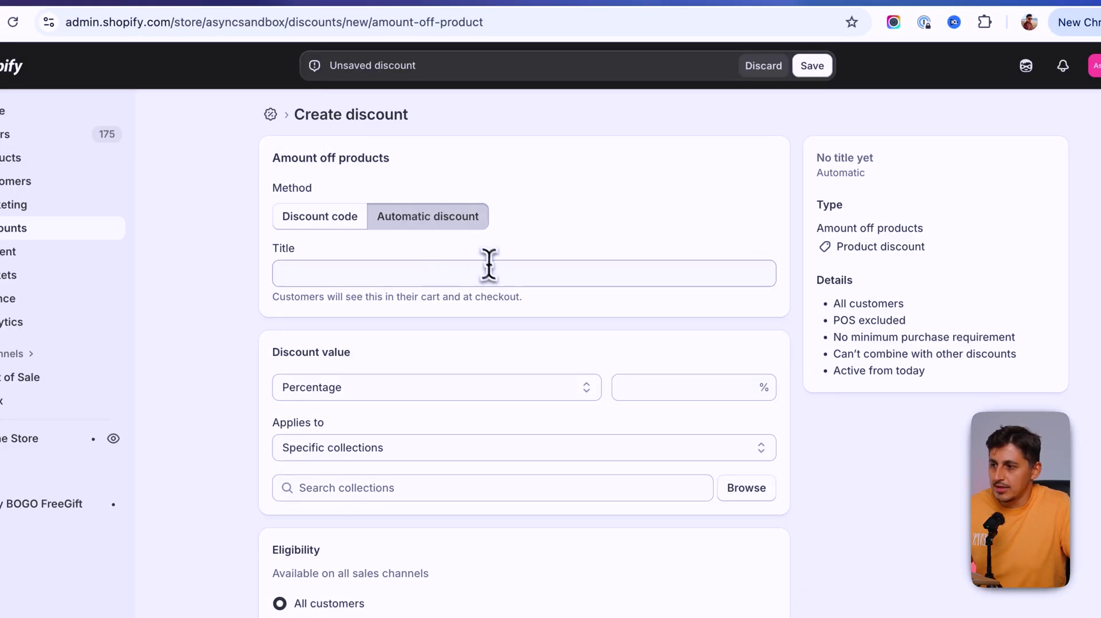
Title the automatic discount WELCOME15 and set its percentage value to 15%.
left_click(379, 277)
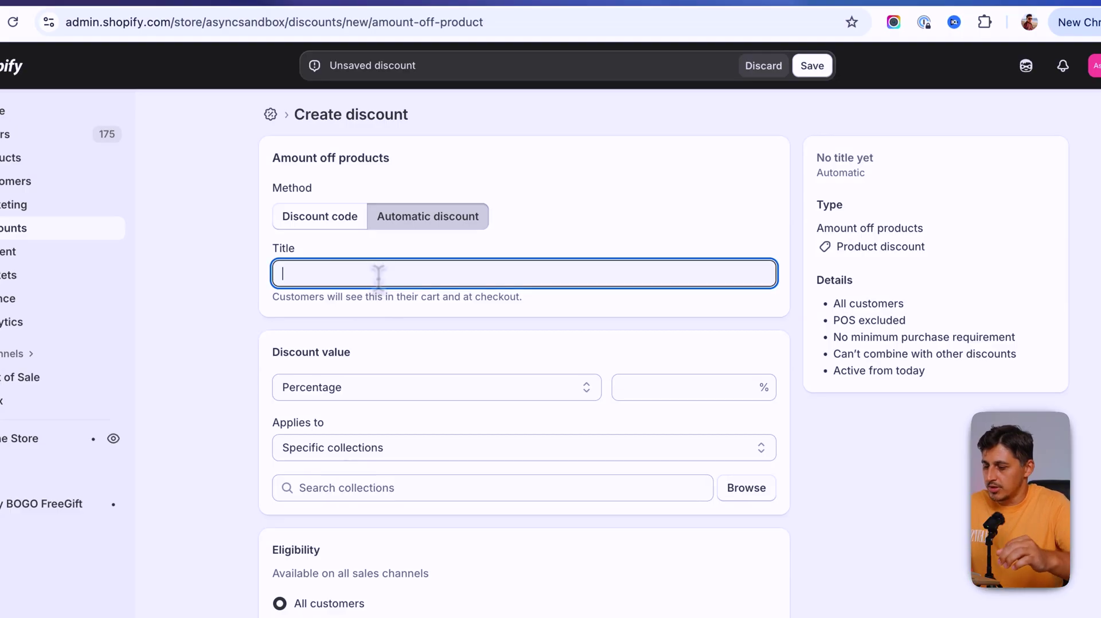
type("WELCOME10")
key("BackSpace")
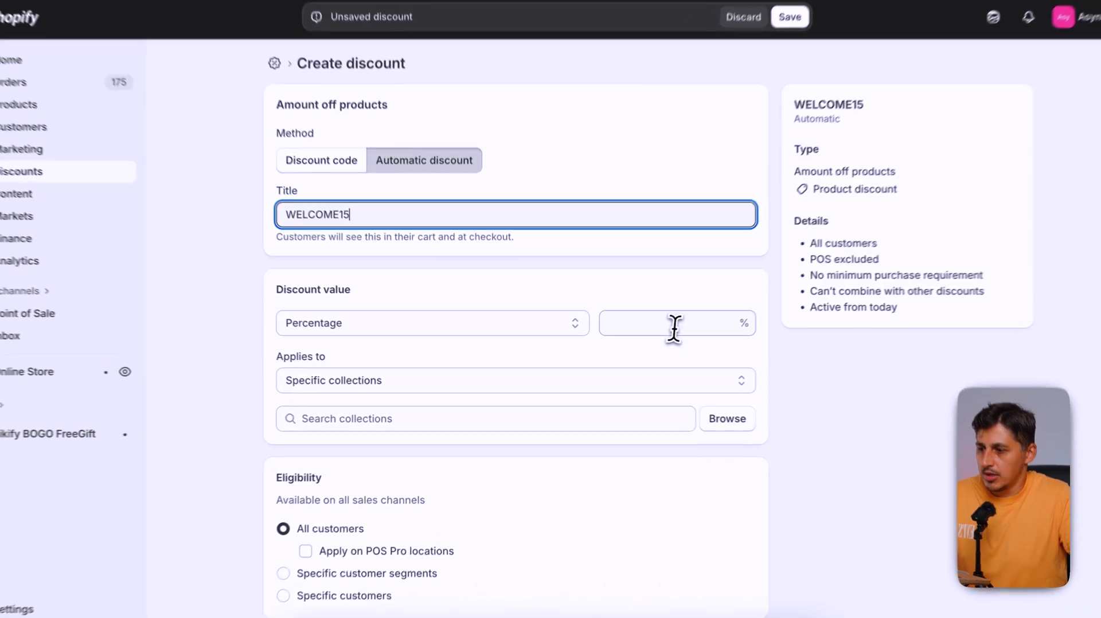
left_click(654, 333)
type("15")
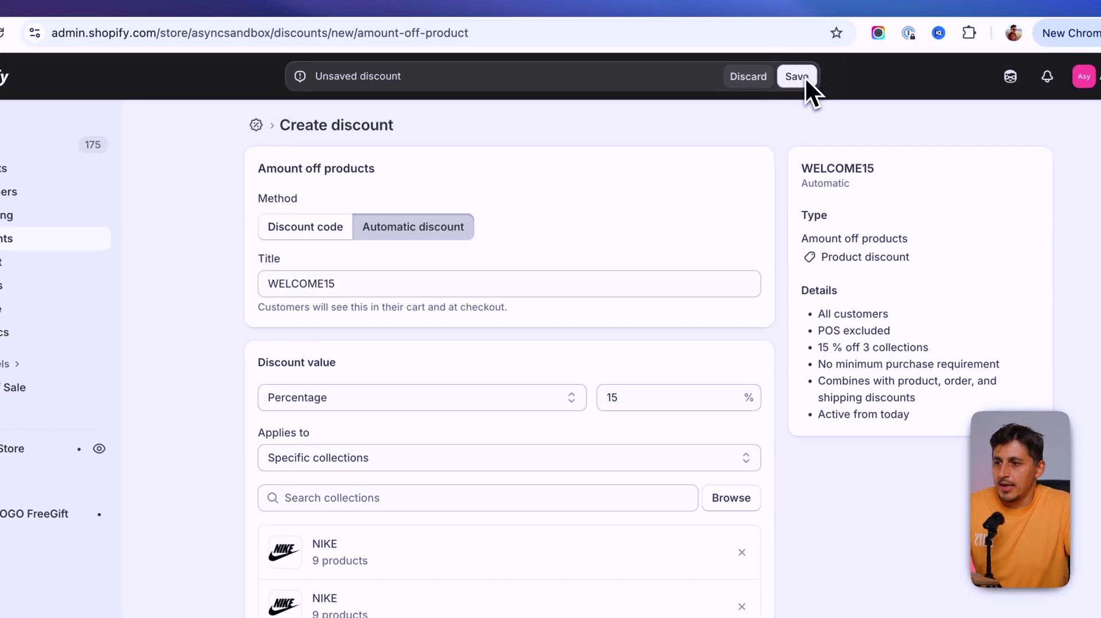
Save the WELCOME15 automatic discount and open the storefront cart to check it on the Nike Swoosh Pro cap.
left_click(753, 66)
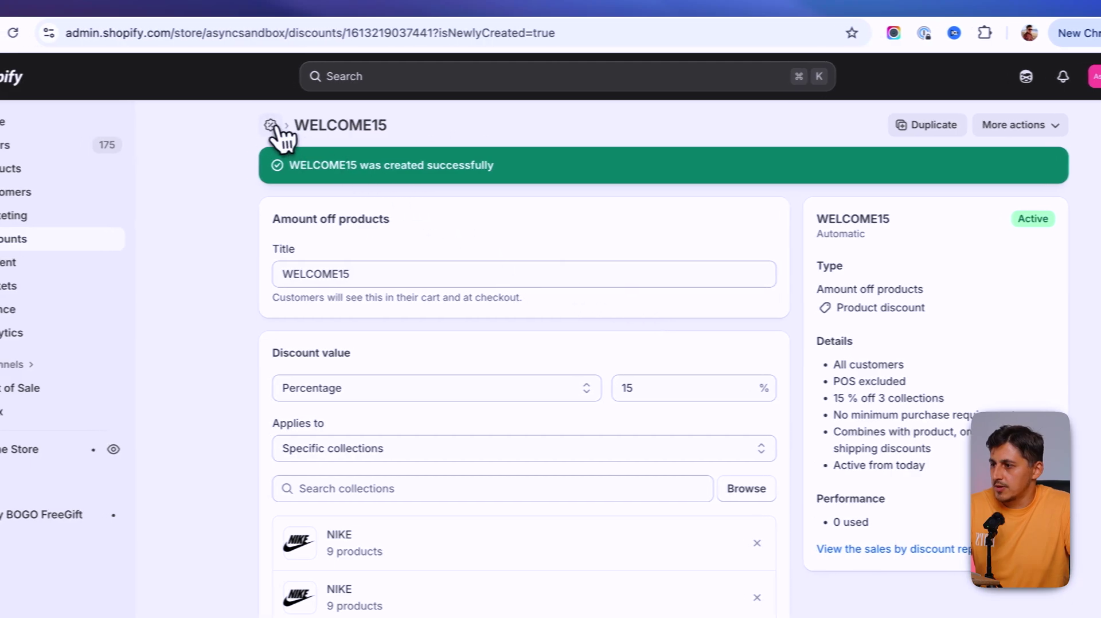
left_click(256, 125)
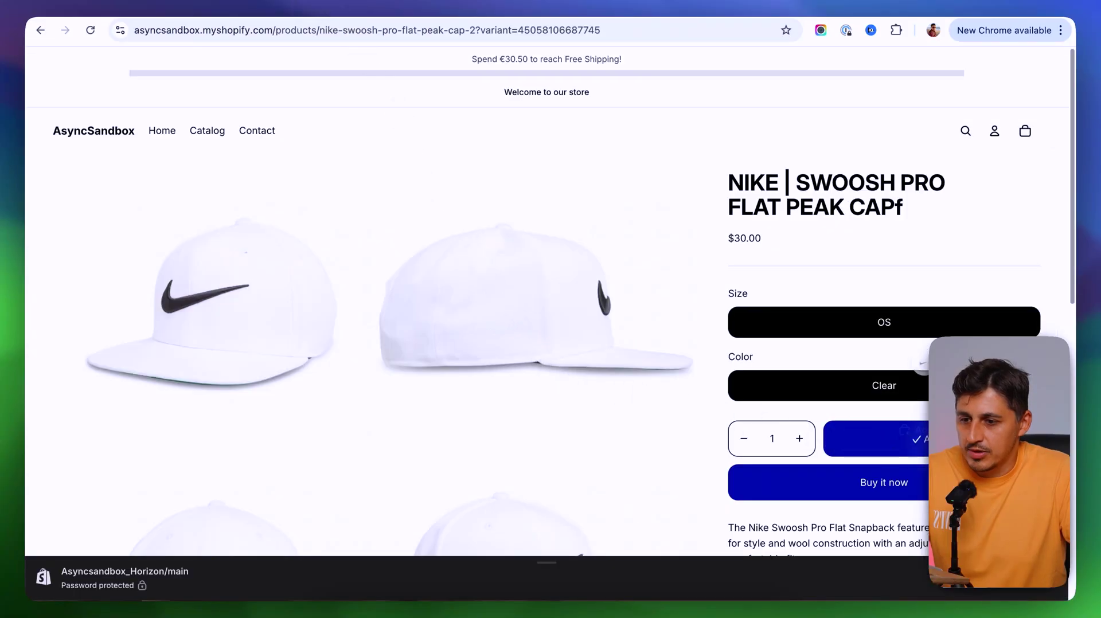
left_click(1026, 134)
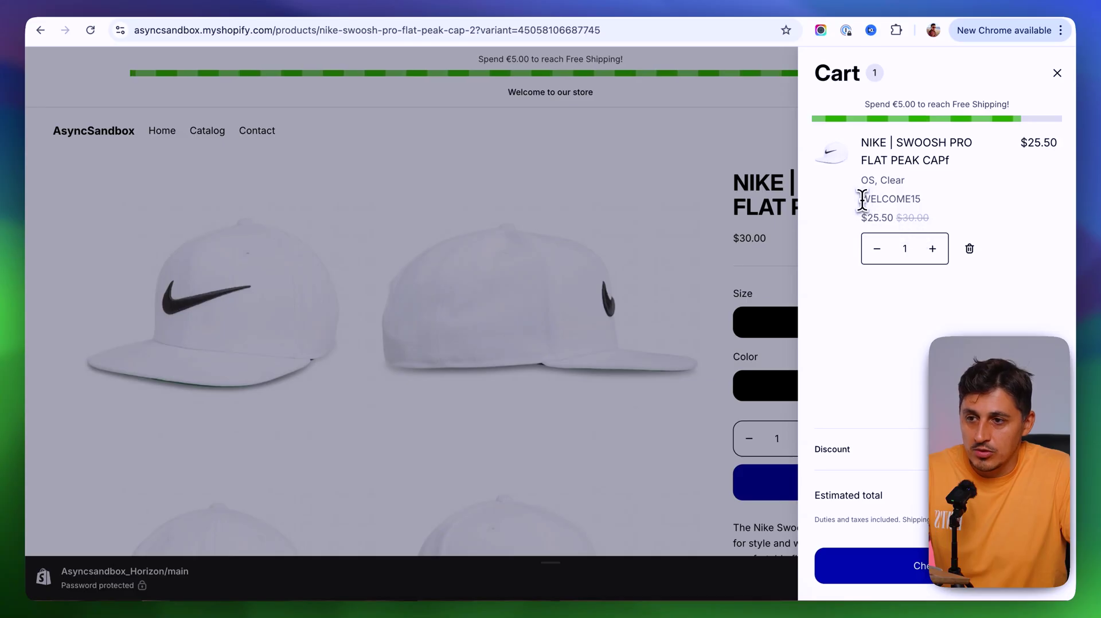
Proceed from the cart to checkout and check the WELCOME15 discount on the Nike cap.
left_click(894, 565)
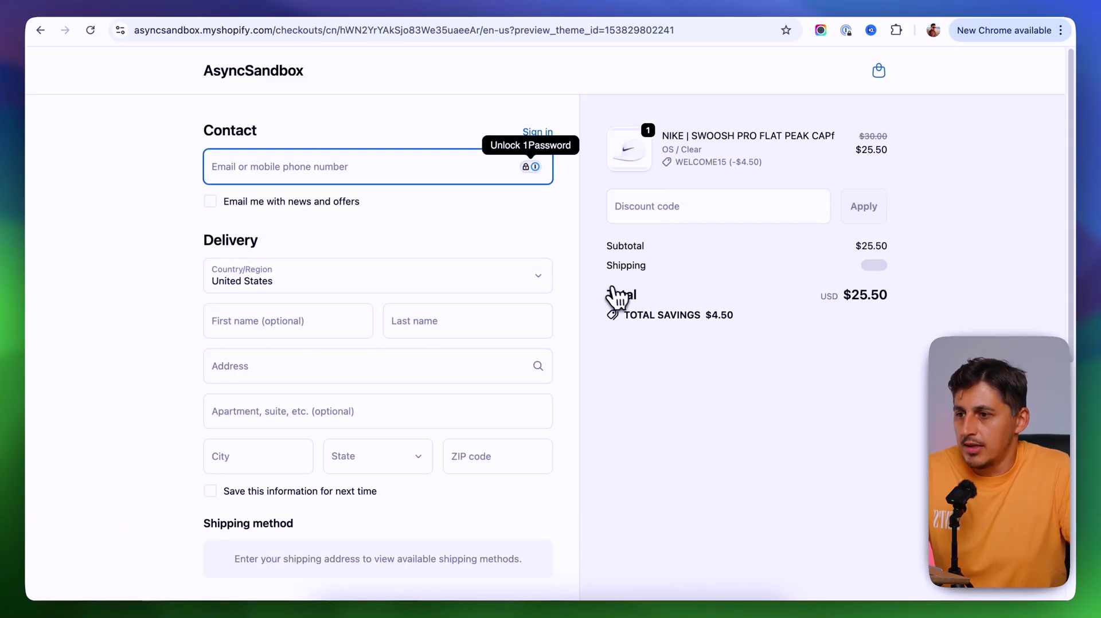
double_click(711, 162)
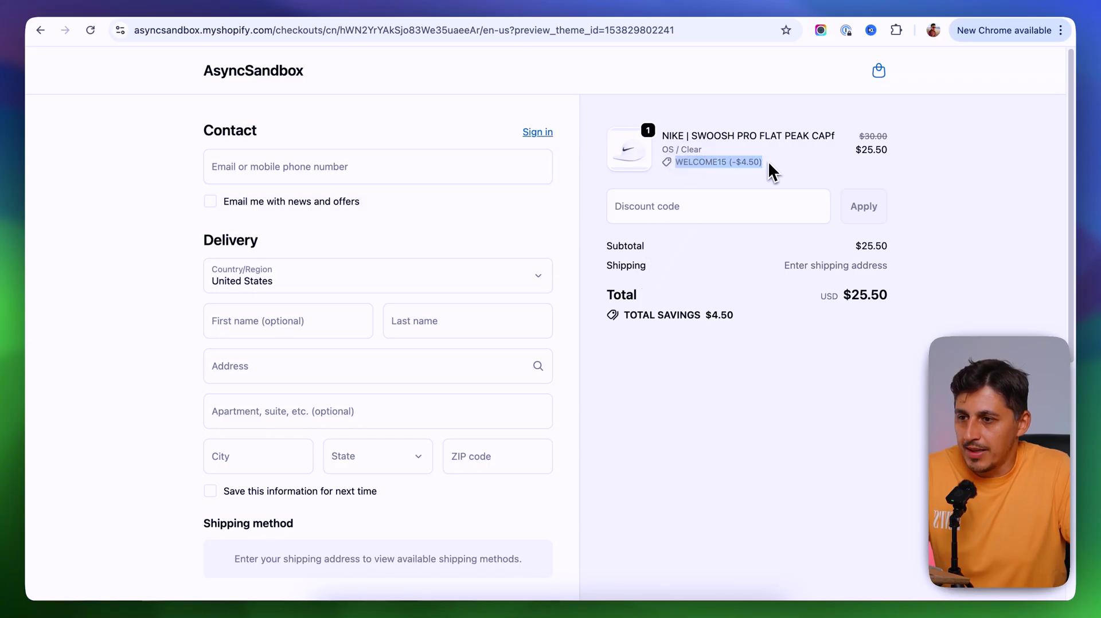
left_click_drag(674, 164, 813, 160)
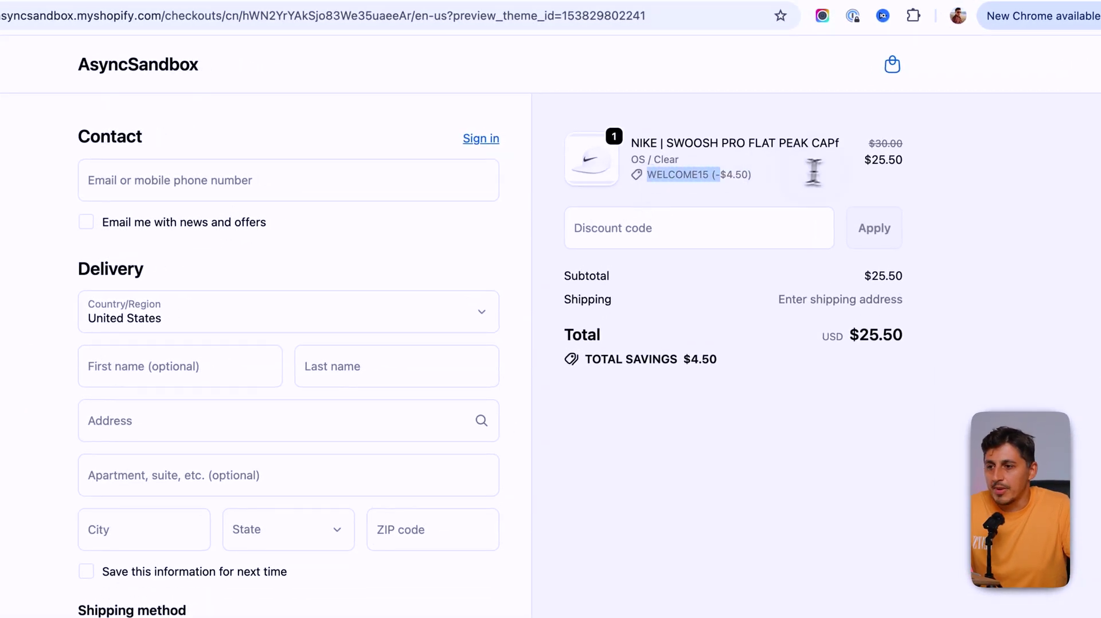
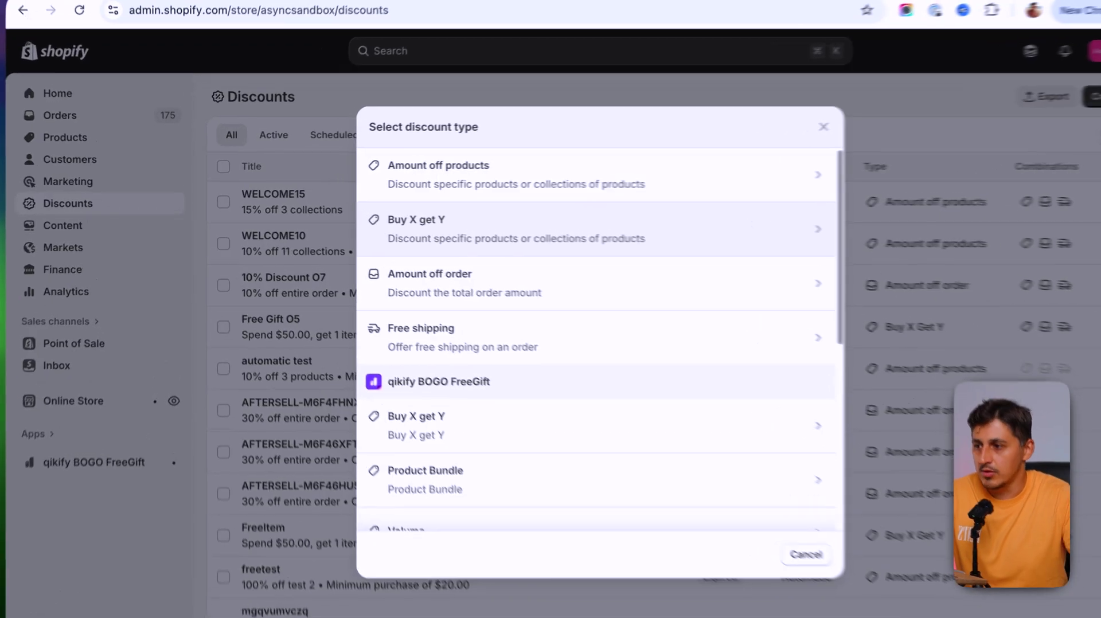
Start a new Buy X get Y discount and set the discounted value of the Nike caps customers get to Free.
left_click(443, 224)
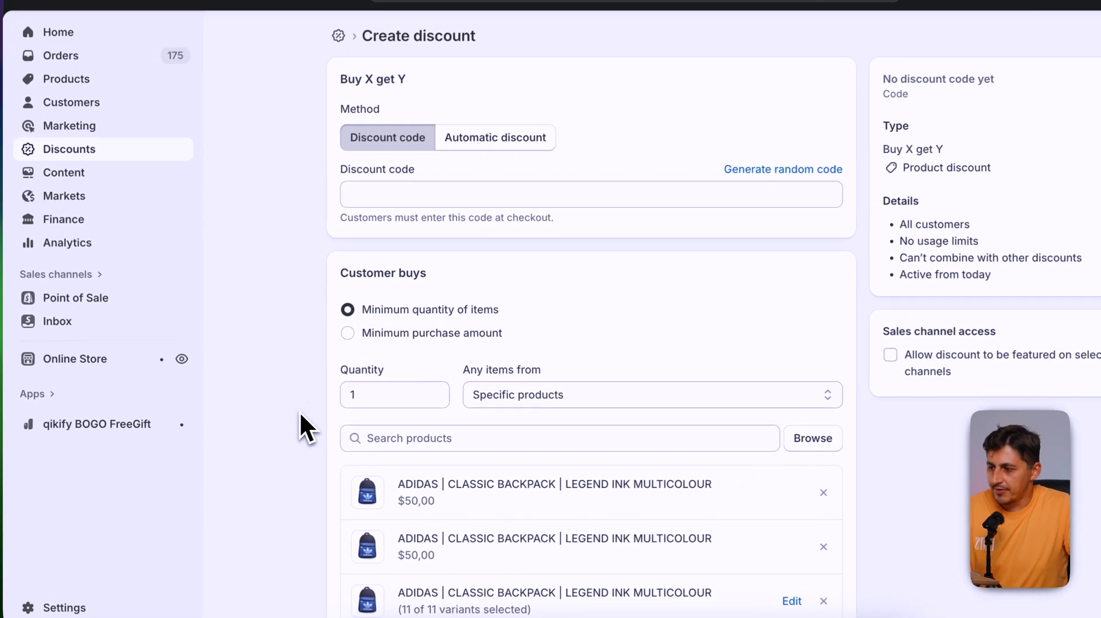
scroll(301, 413, "down", 3)
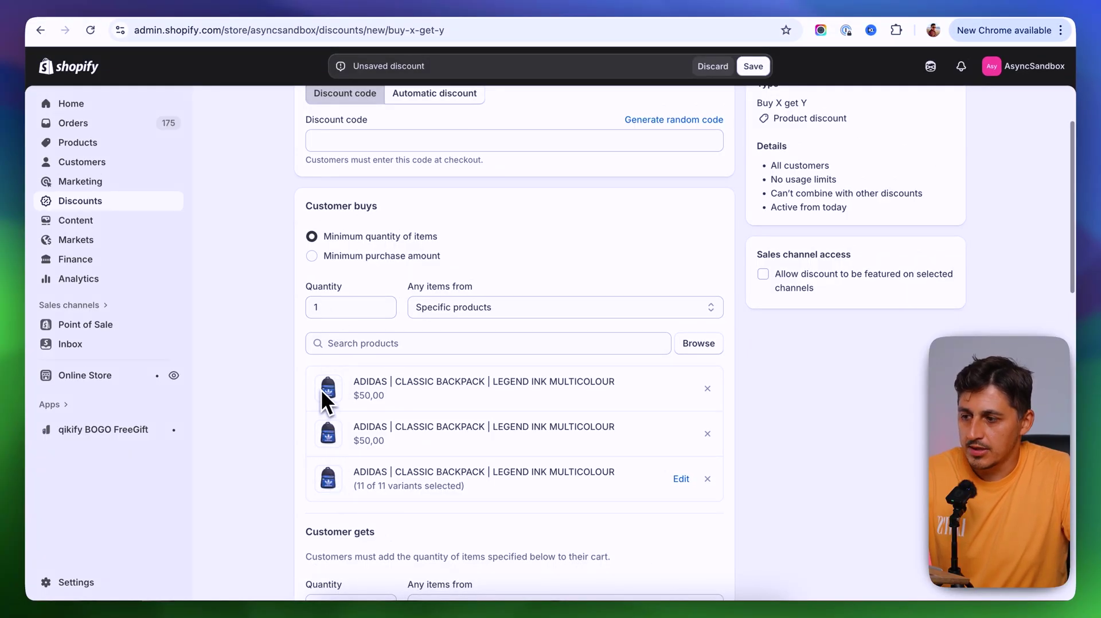
scroll(303, 422, "down", 3)
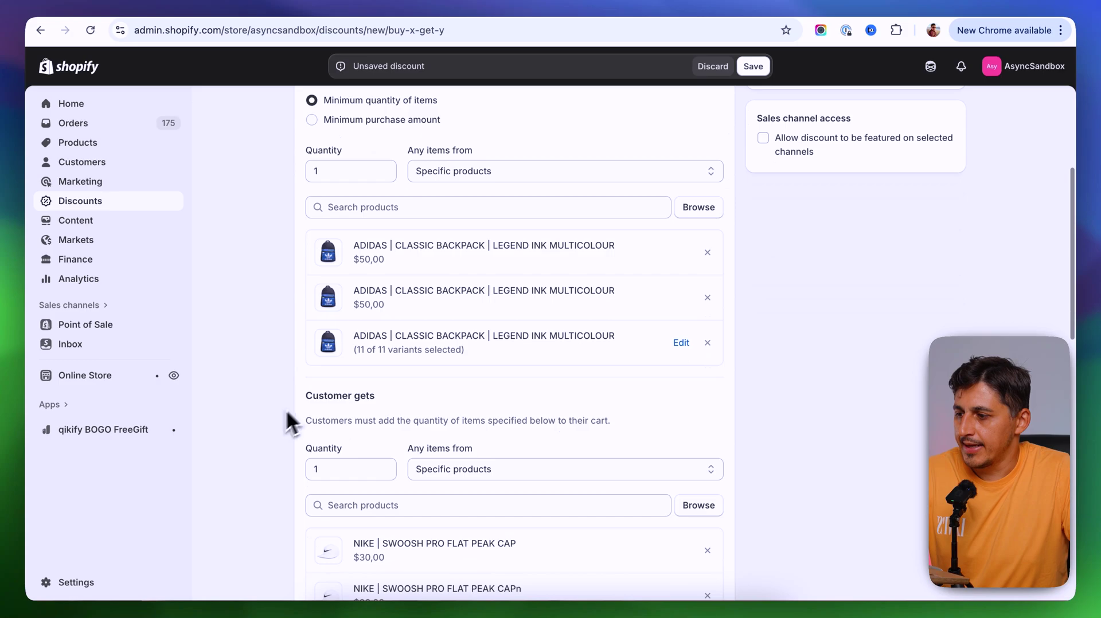
scroll(378, 395, "down", 2)
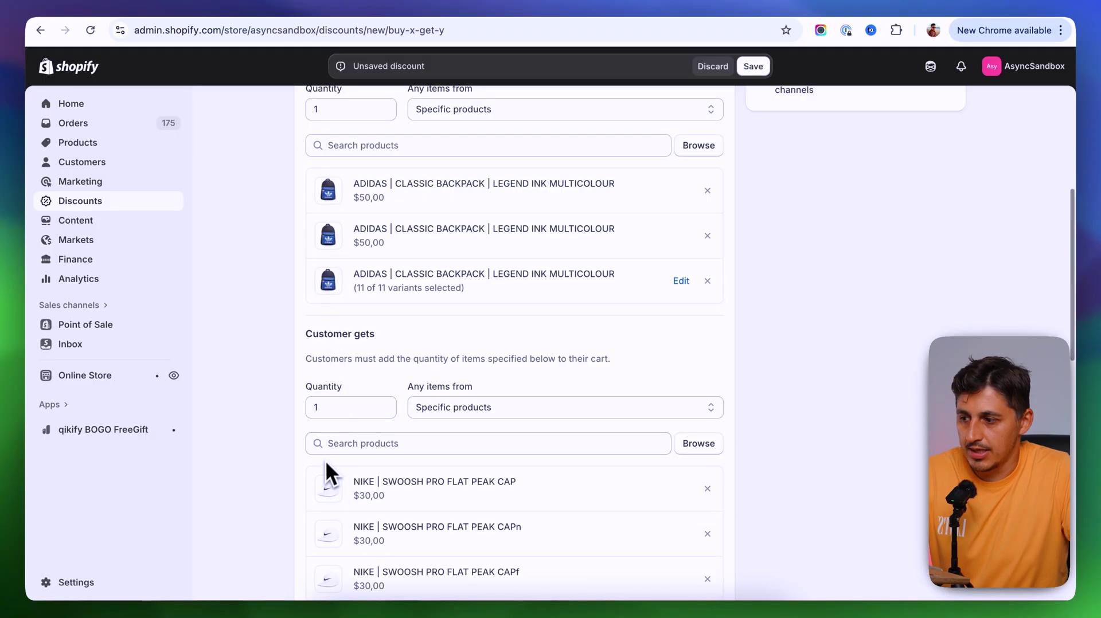
scroll(309, 486, "down", 5)
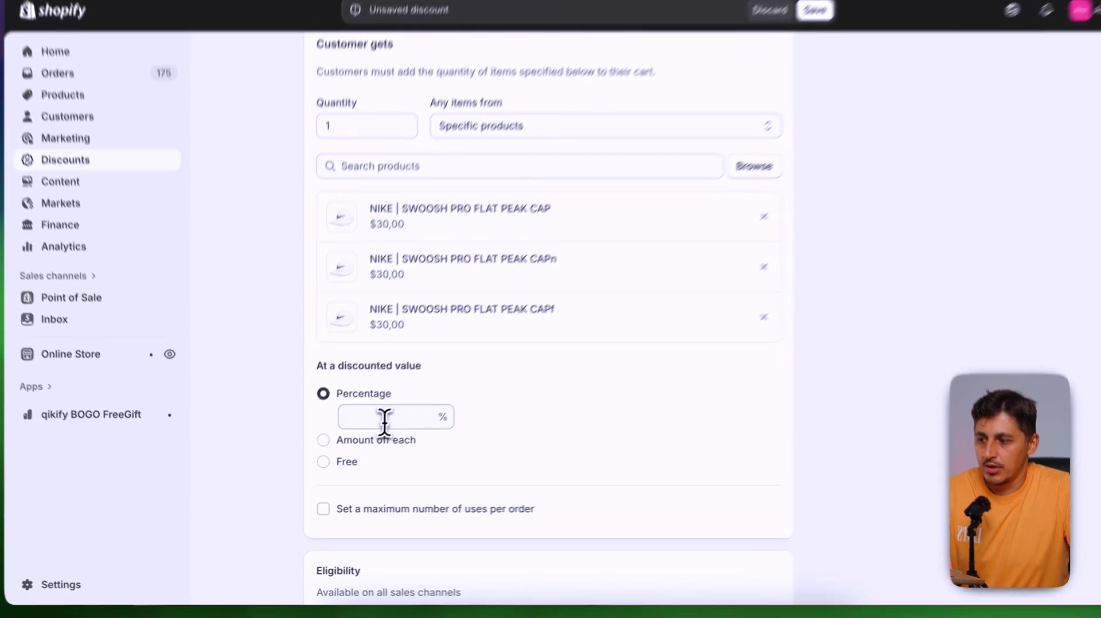
left_click(367, 433)
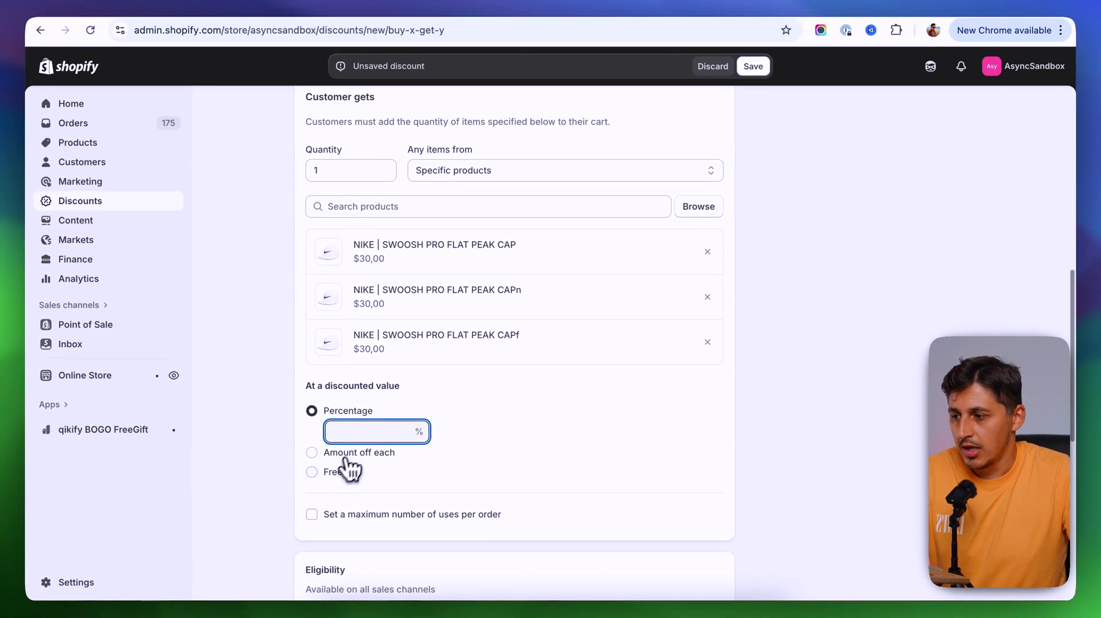
left_click(311, 472)
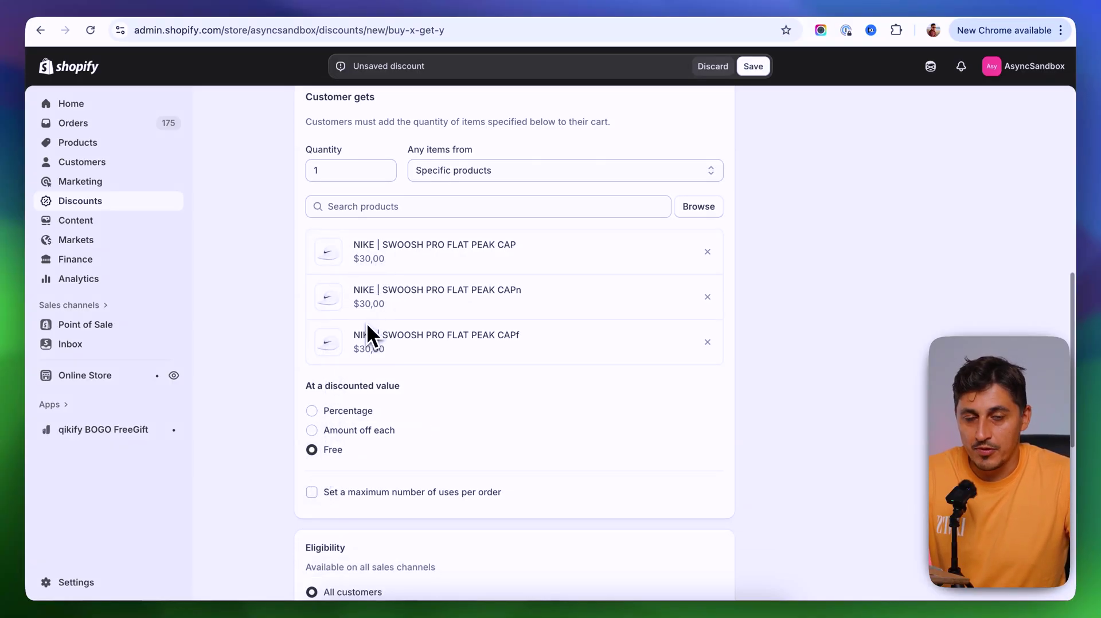
Set the Buy X get Y discount's maximum number of uses per order to 1 and try to save the discount.
scroll(292, 457, "up", 2)
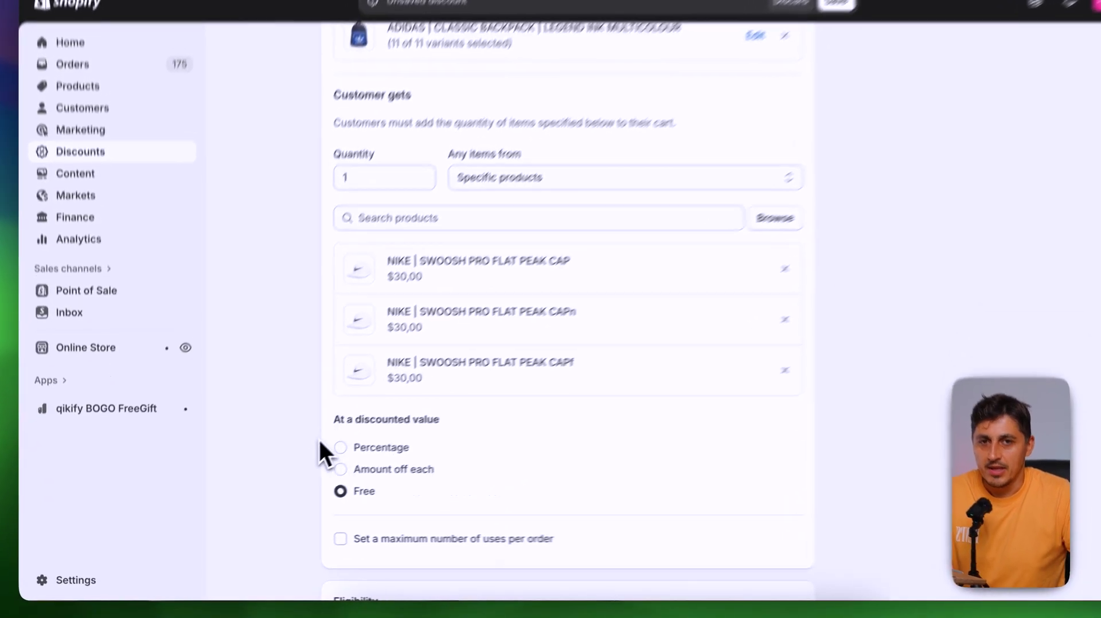
left_click(340, 539)
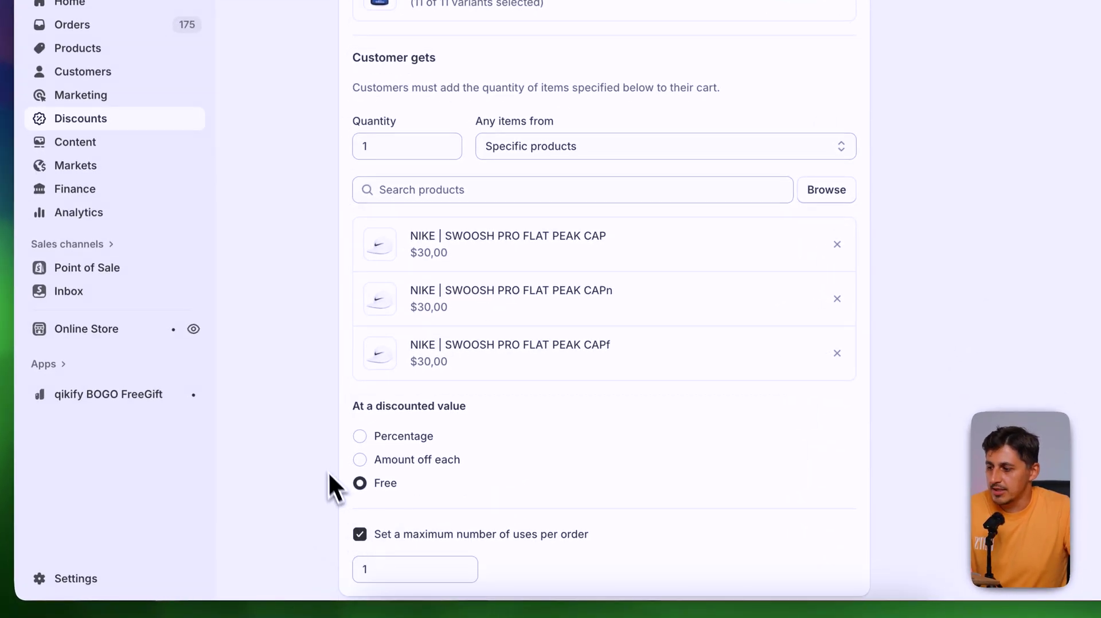
scroll(322, 455, "down", 2)
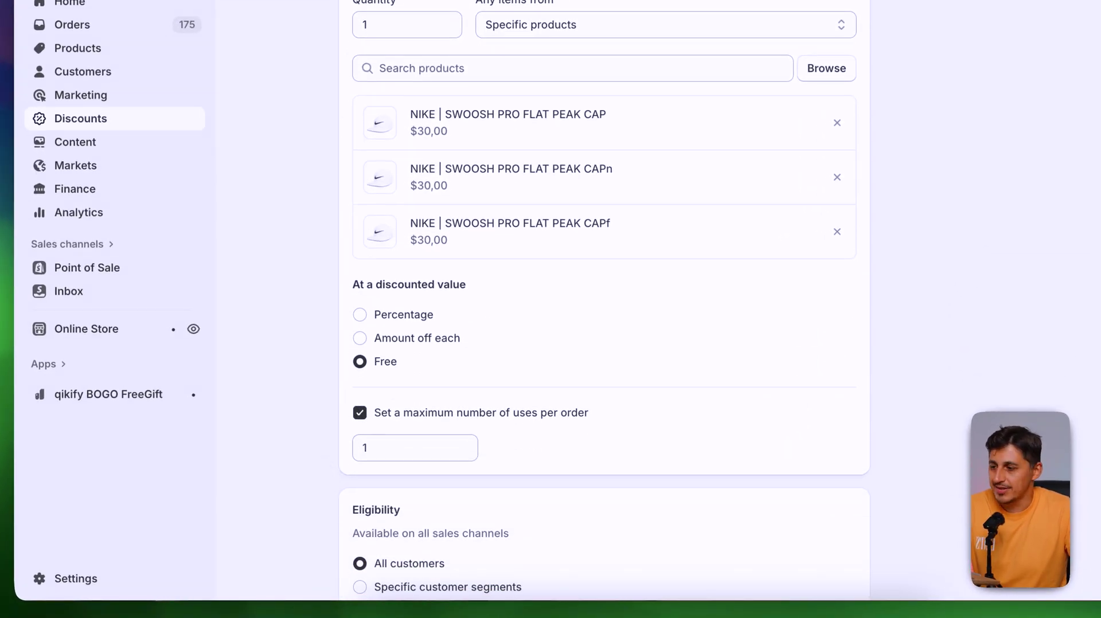
scroll(285, 482, "down", 2)
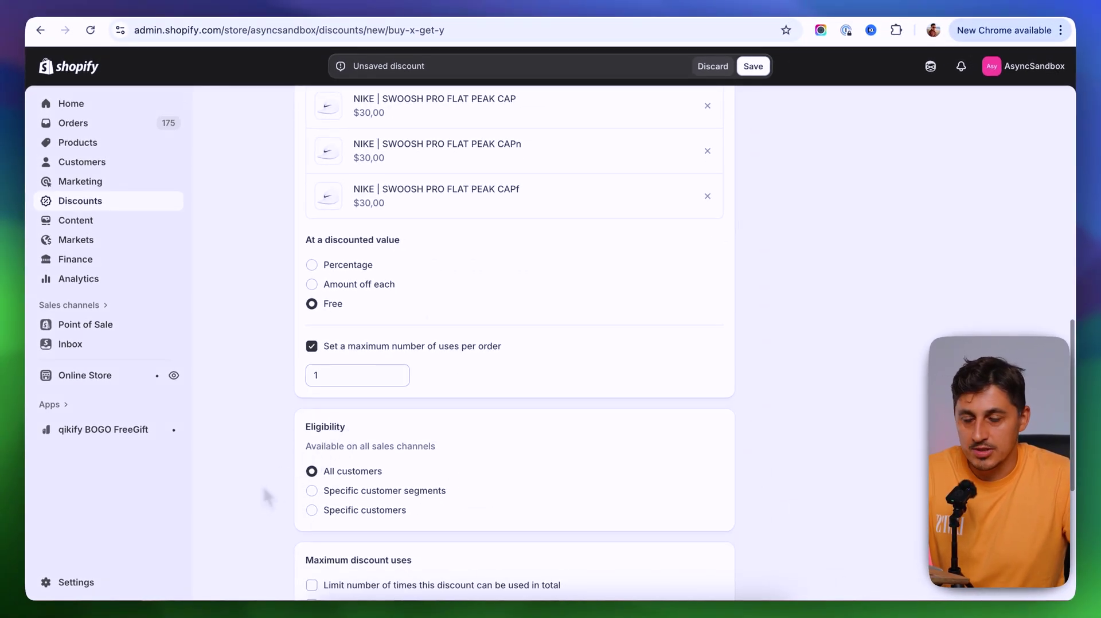
scroll(269, 483, "down", 2)
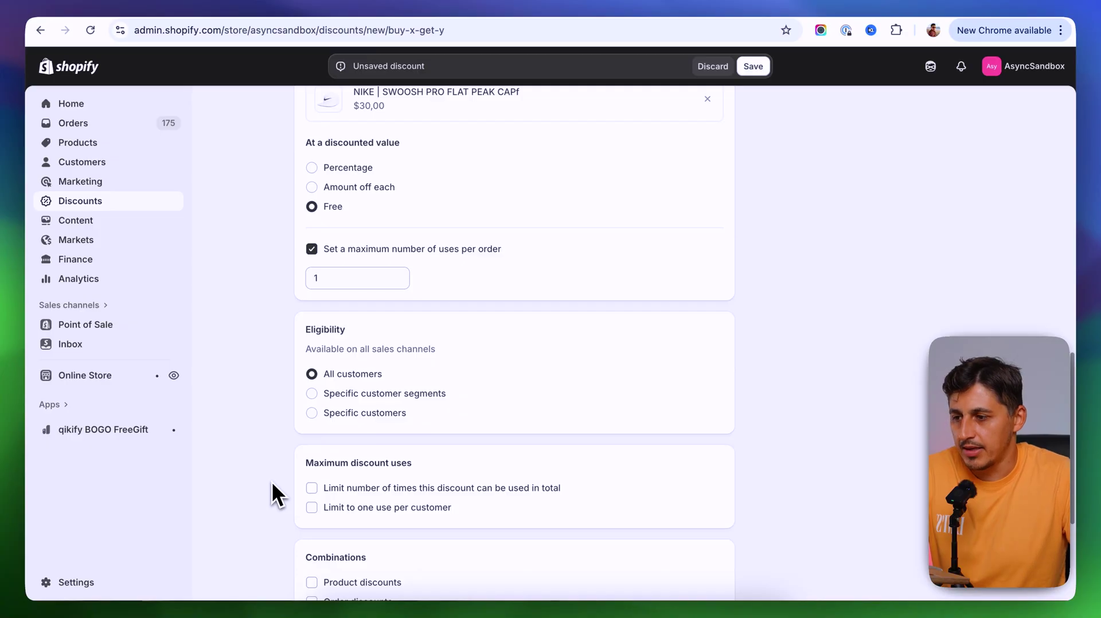
scroll(276, 489, "up", 1)
scroll(274, 504, "down", 1)
scroll(275, 514, "down", 2)
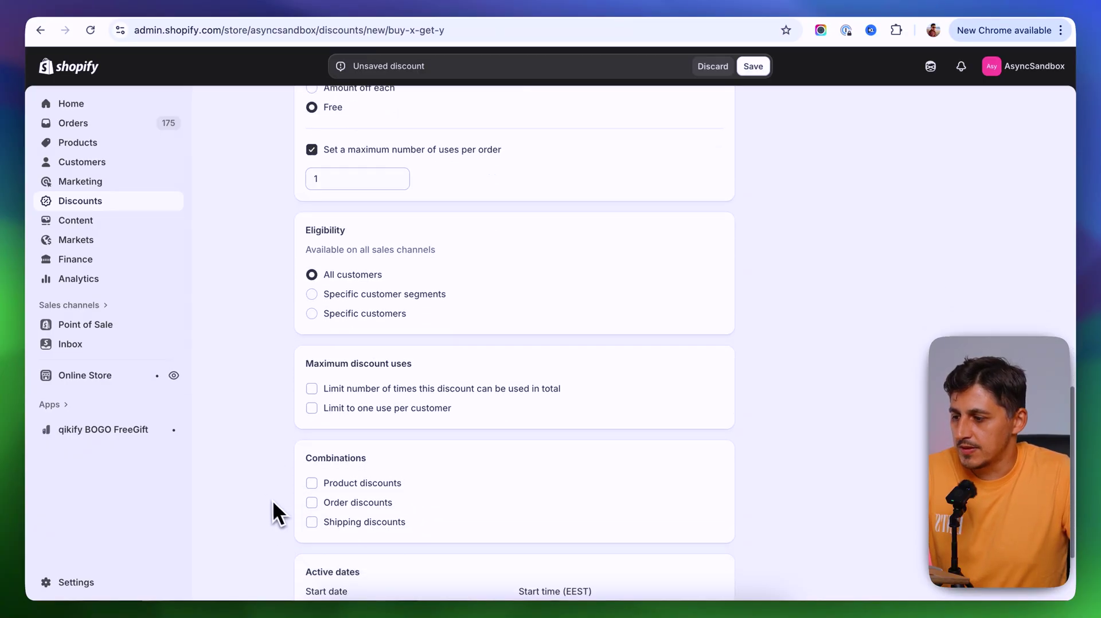
scroll(355, 516, "down", 2)
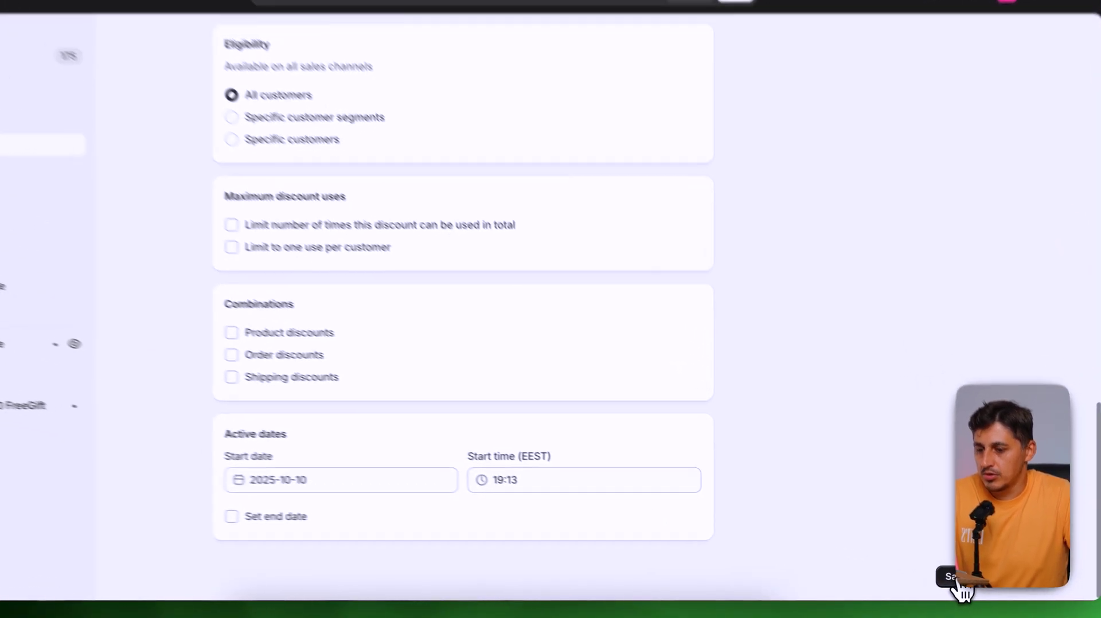
key("super+s")
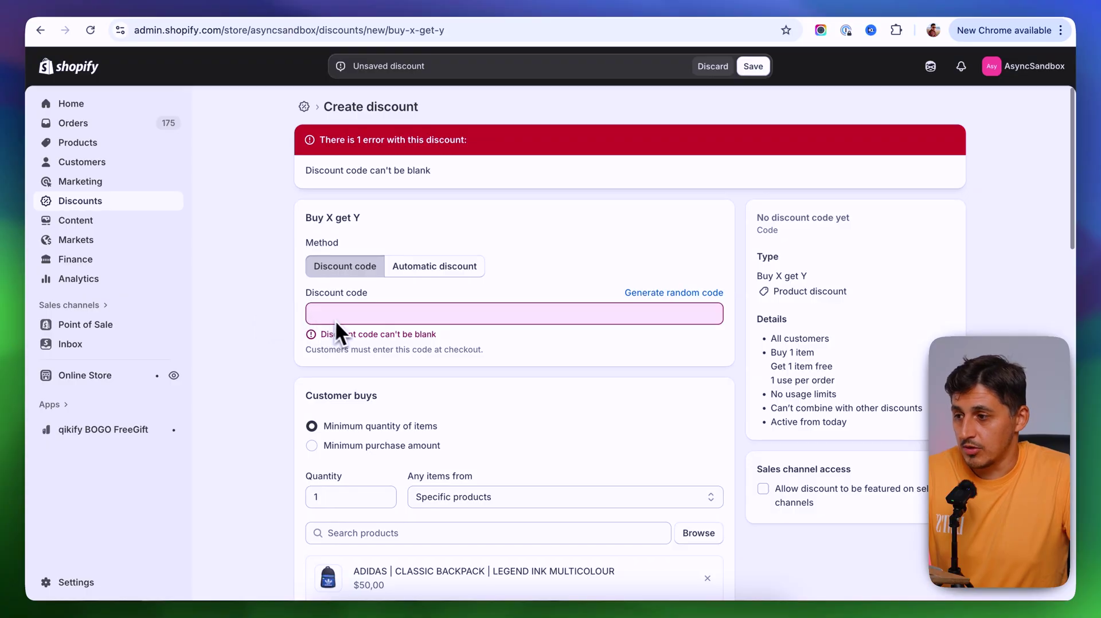
Switch the Buy X get Y discount to the Automatic discount method, title it "Free cap for backpack", and save it.
left_click(436, 267)
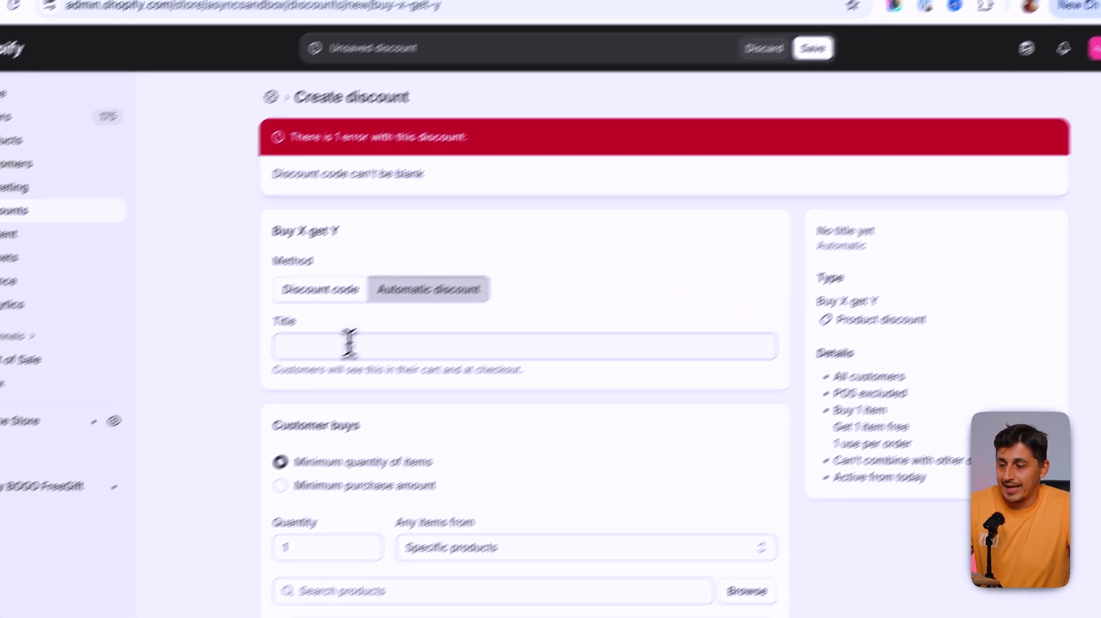
left_click(349, 344)
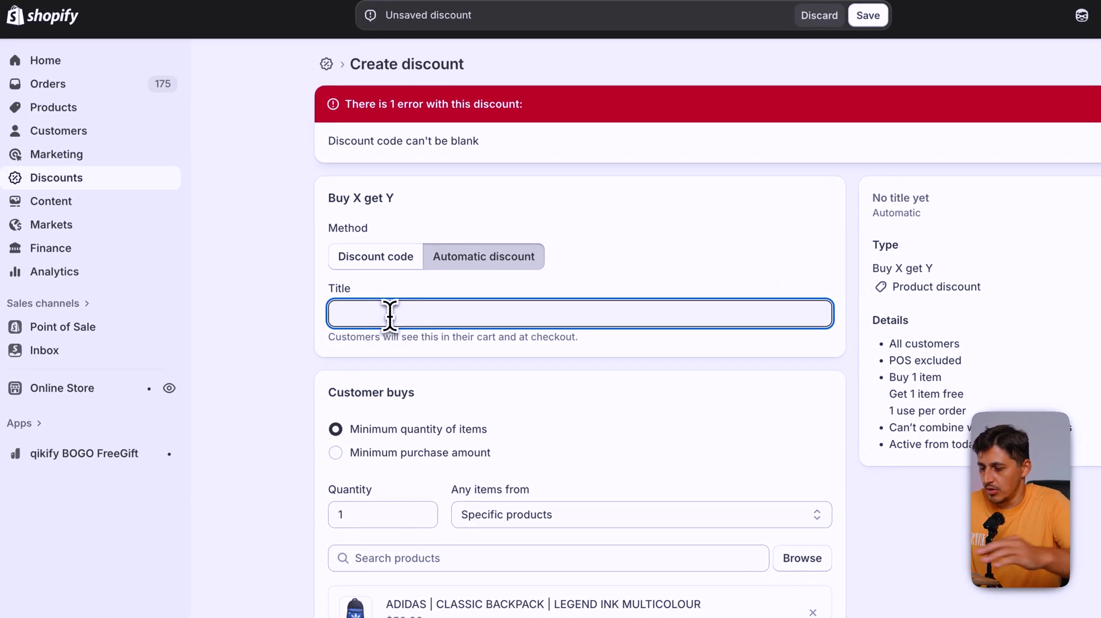
type("Free cap")
type(" for")
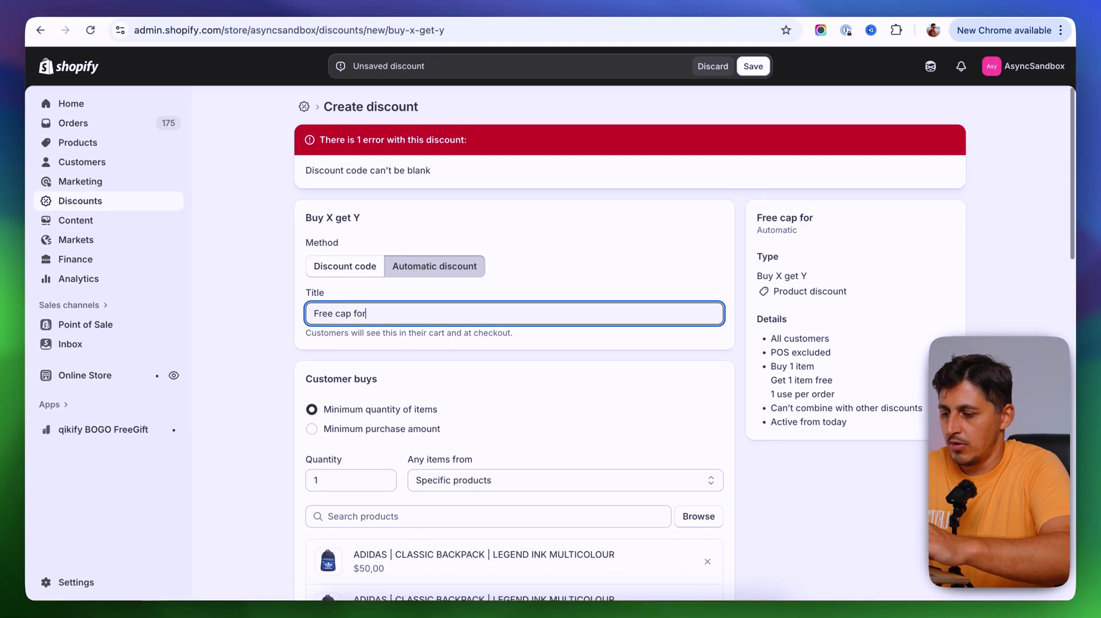
type(" backpack")
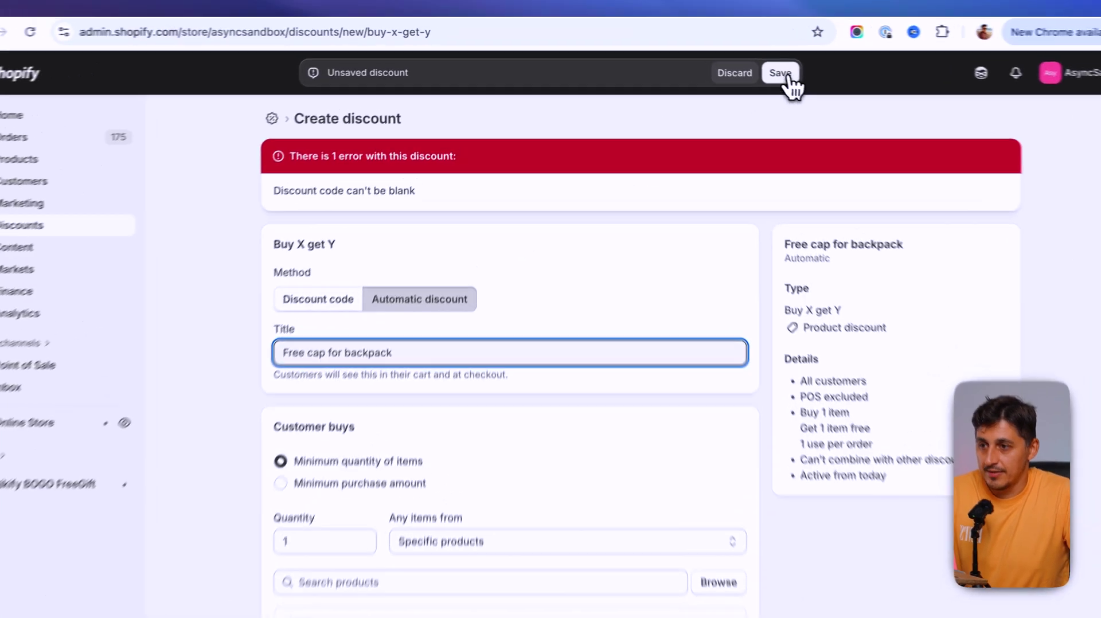
left_click(753, 65)
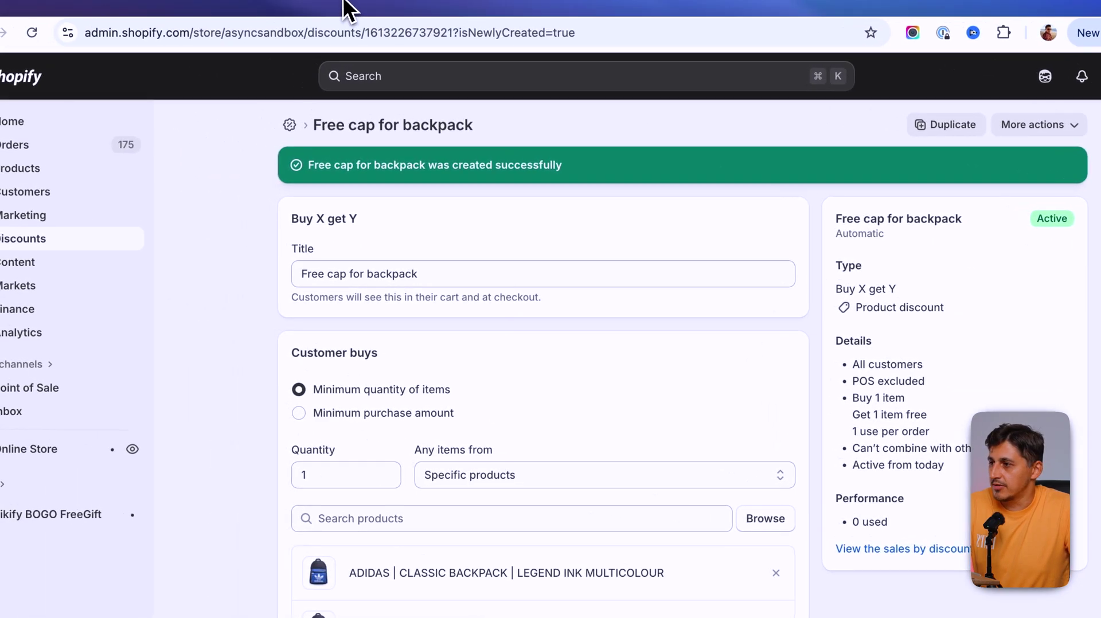
Open the $50.00 blue Adidas Classic Backpack in the storefront and remove the Nike cap from the cart.
left_click(344, 7)
mouse_move(398, 322)
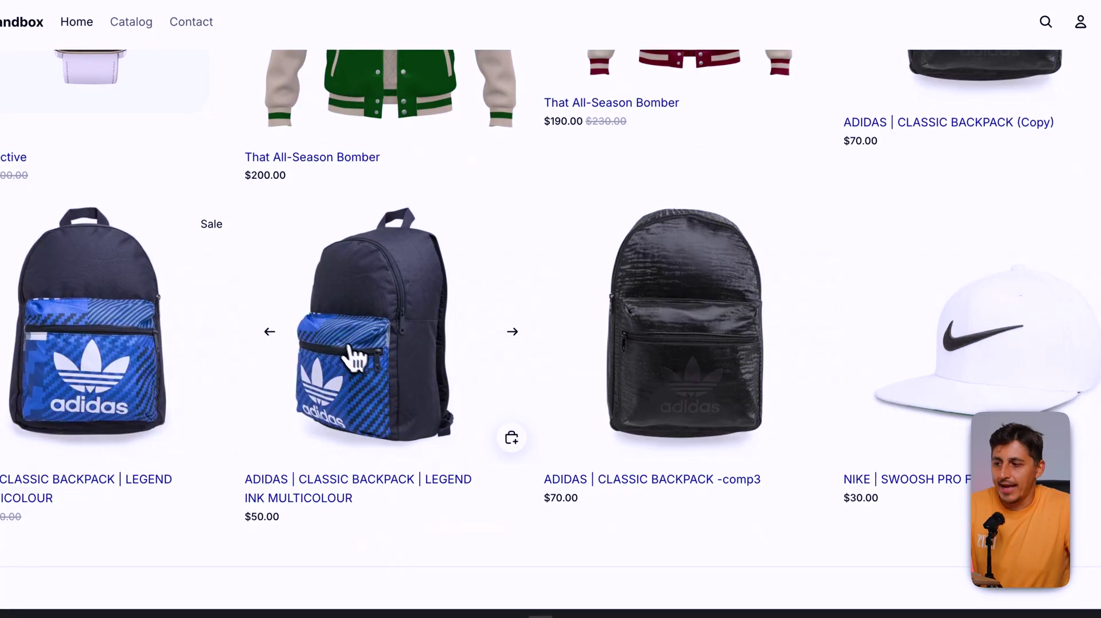
left_click(388, 373)
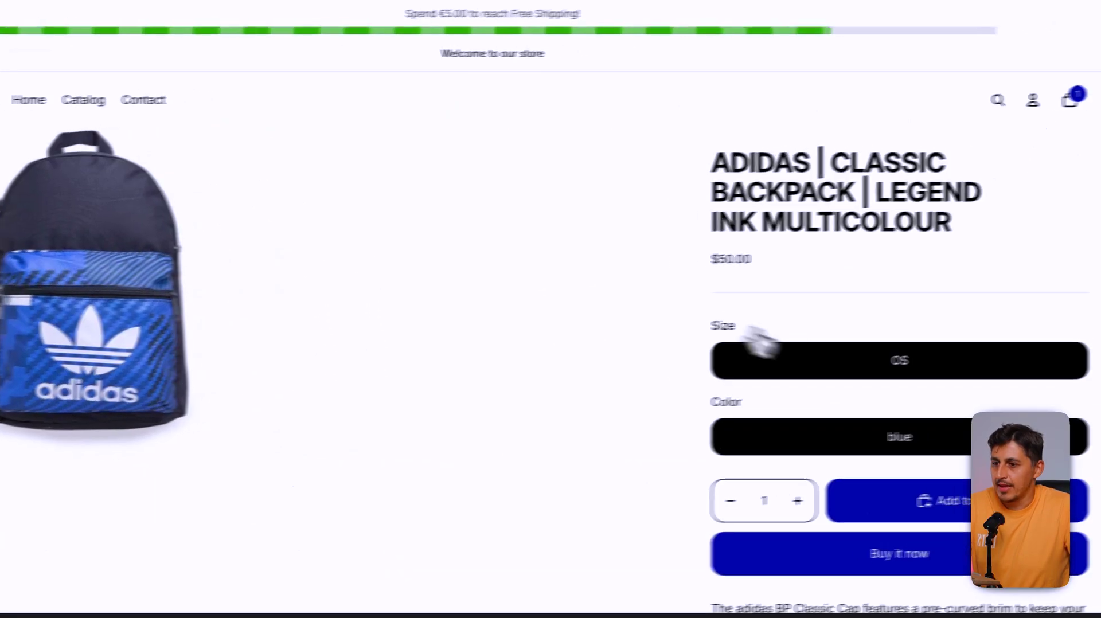
left_click(1027, 108)
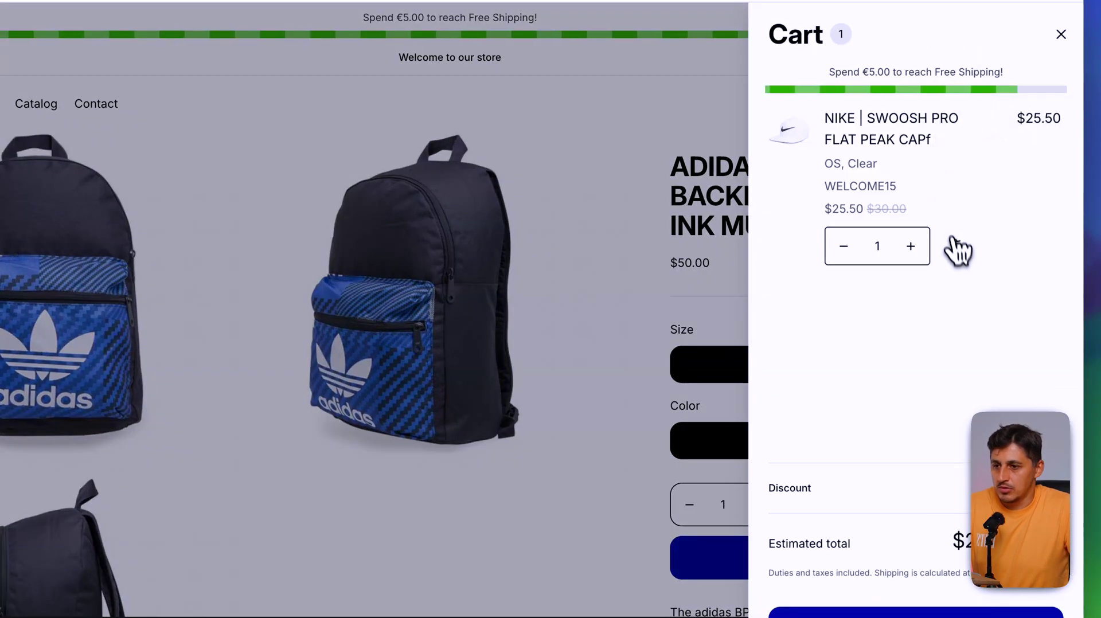
left_click(958, 251)
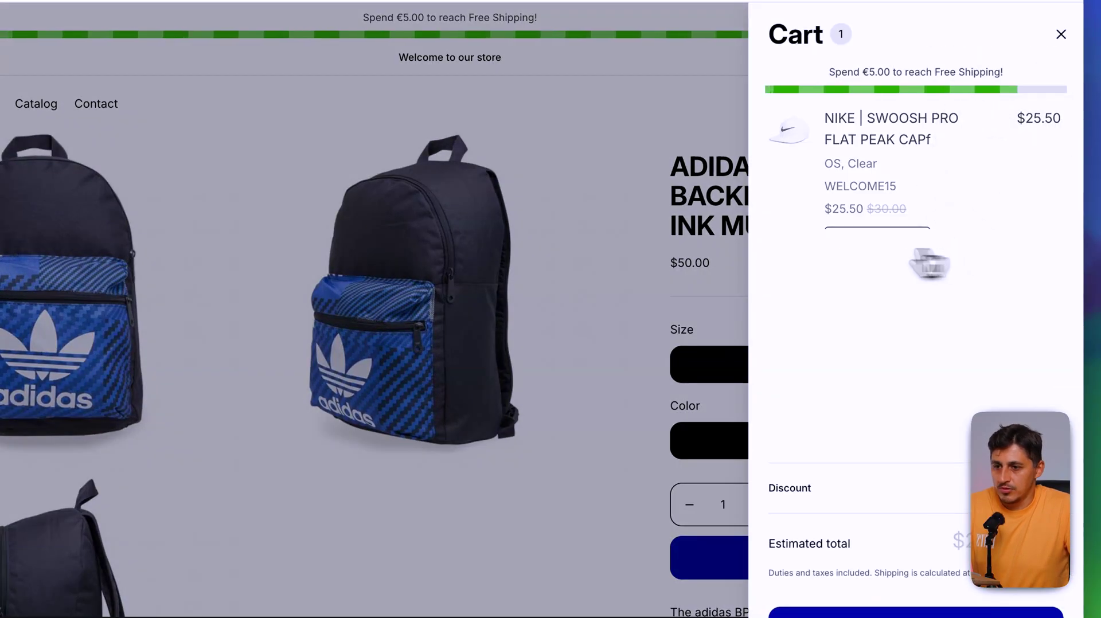
Add the blue Adidas Classic Backpack to the cart and check the cart's contents.
left_click(606, 324)
left_click(910, 505)
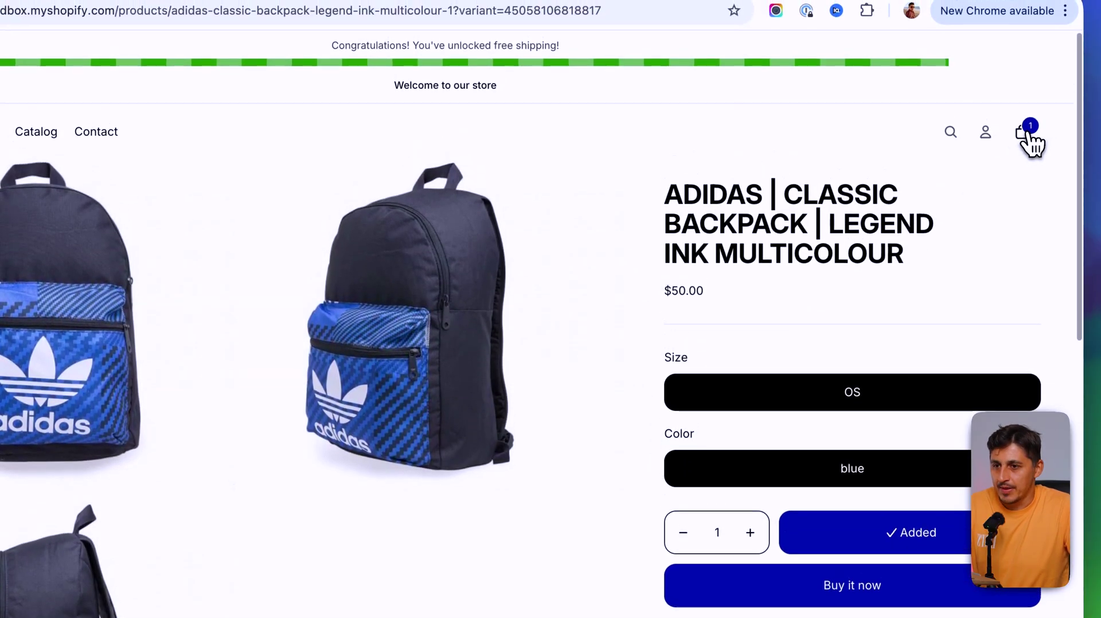
left_click(1024, 110)
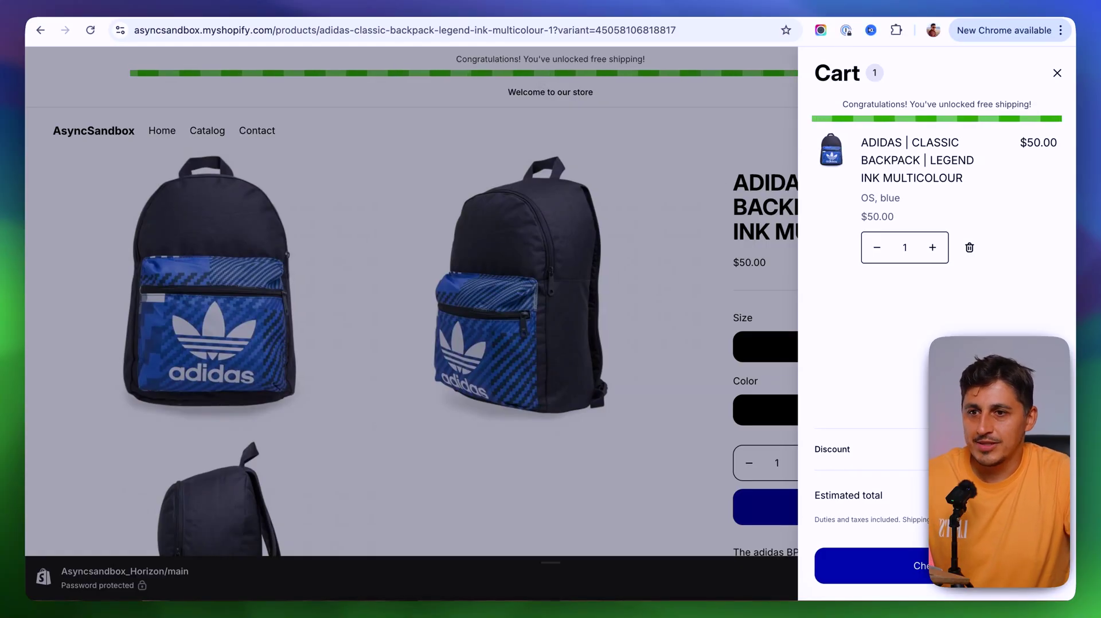
Close the cart, add the NIKE | SWOOSH PRO FLAT PEAK CAPf from its product page, and reopen the cart to check the discount.
left_click(1057, 74)
left_click(257, 131)
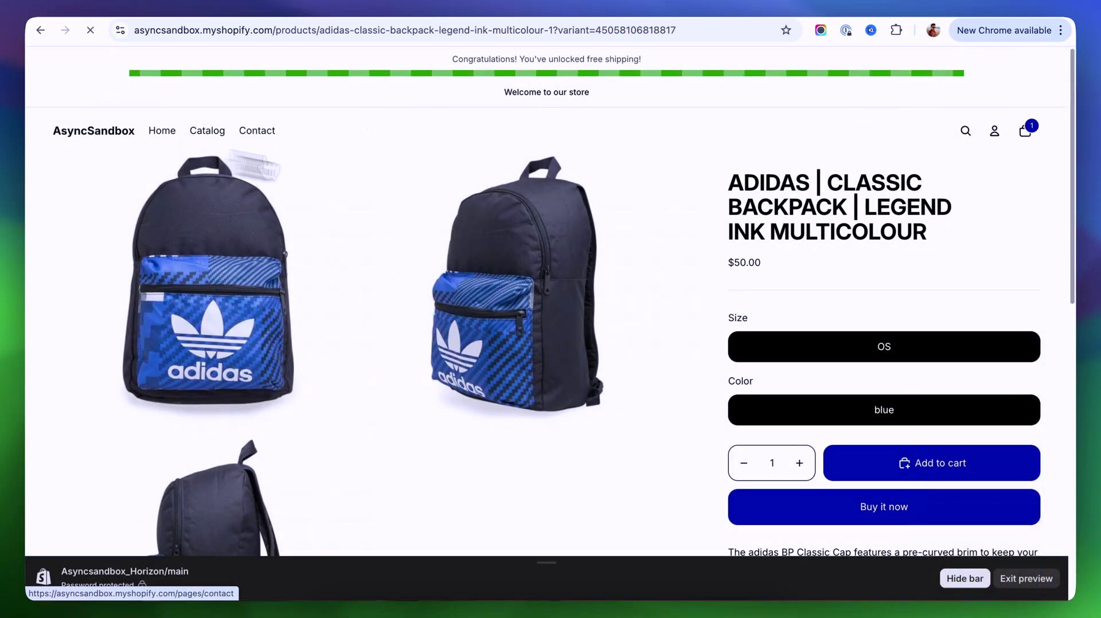
scroll(637, 364, "down", 8)
left_click(838, 358)
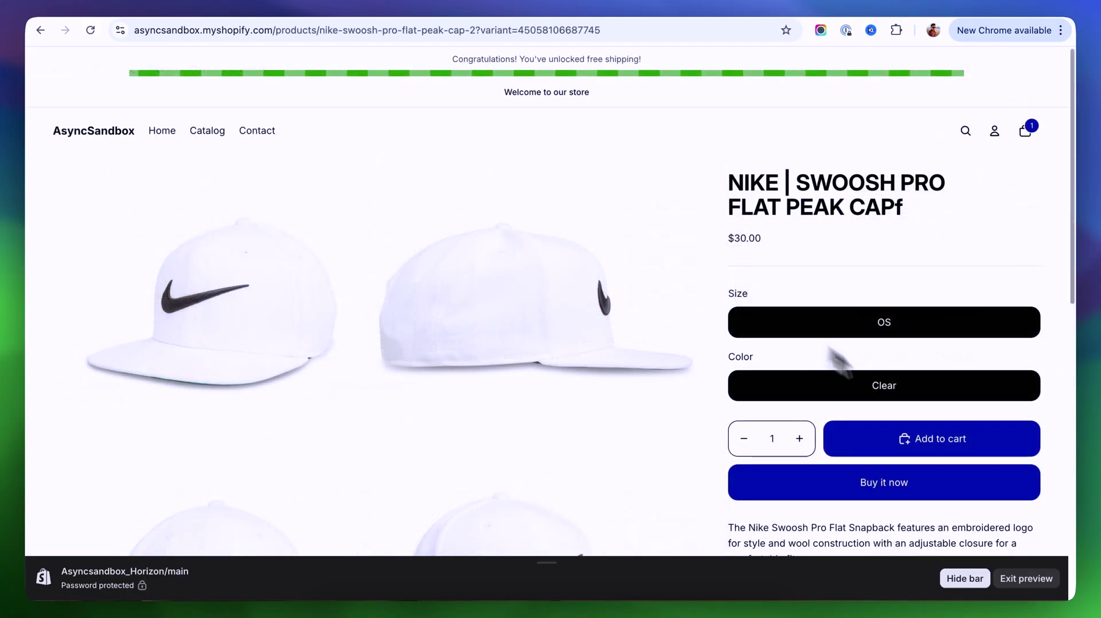
left_click(941, 443)
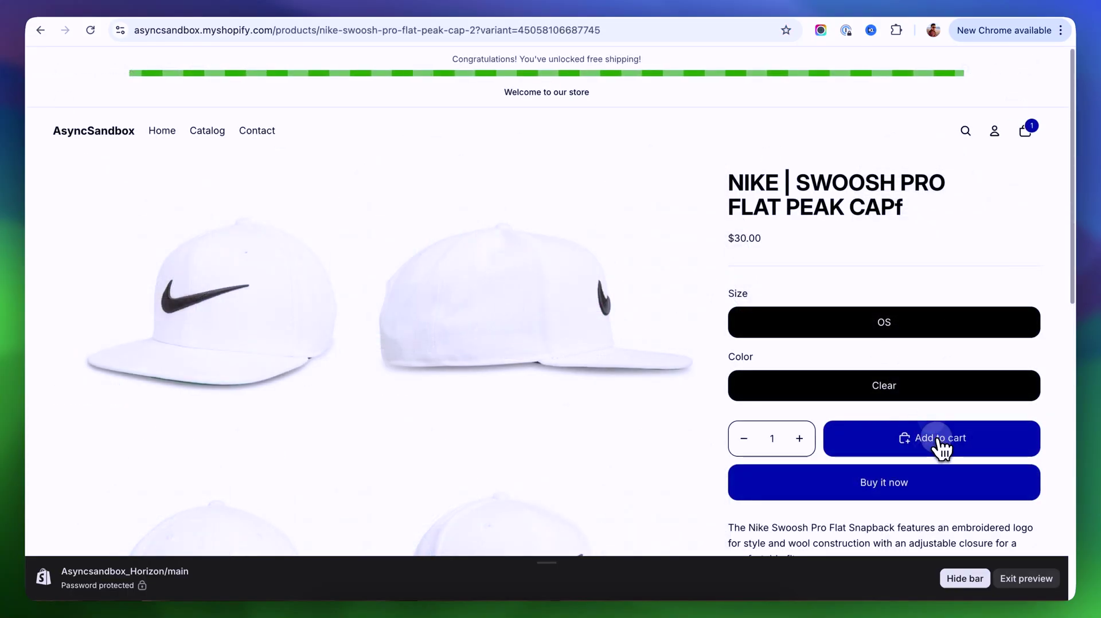
left_click(1032, 135)
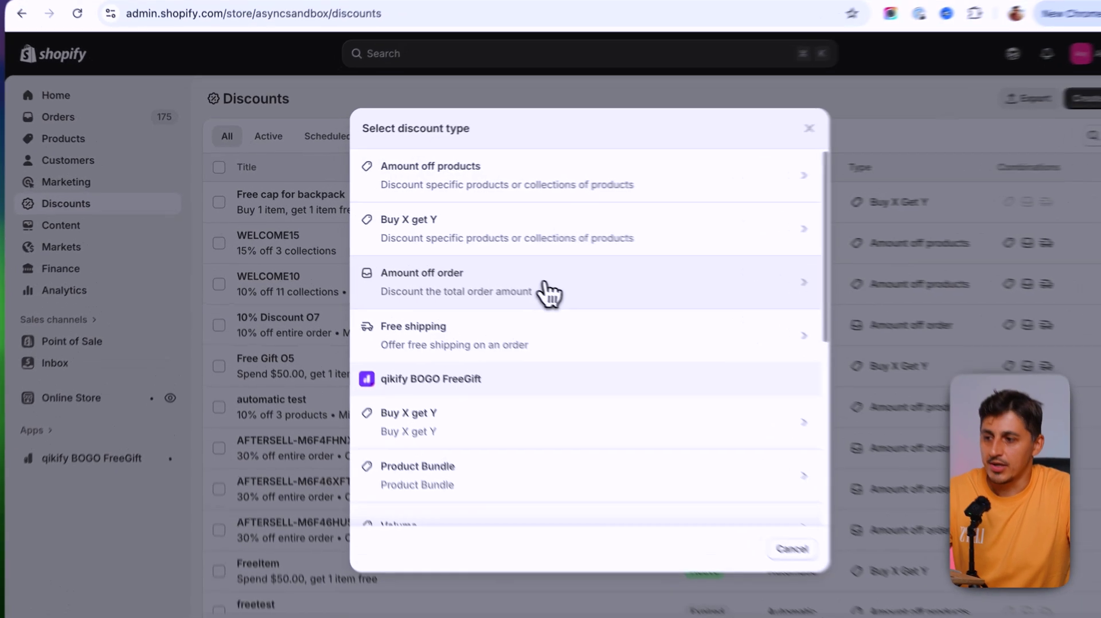
Start a new Amount off order discount and look through its value, eligibility, and minimum purchase settings.
left_click(549, 292)
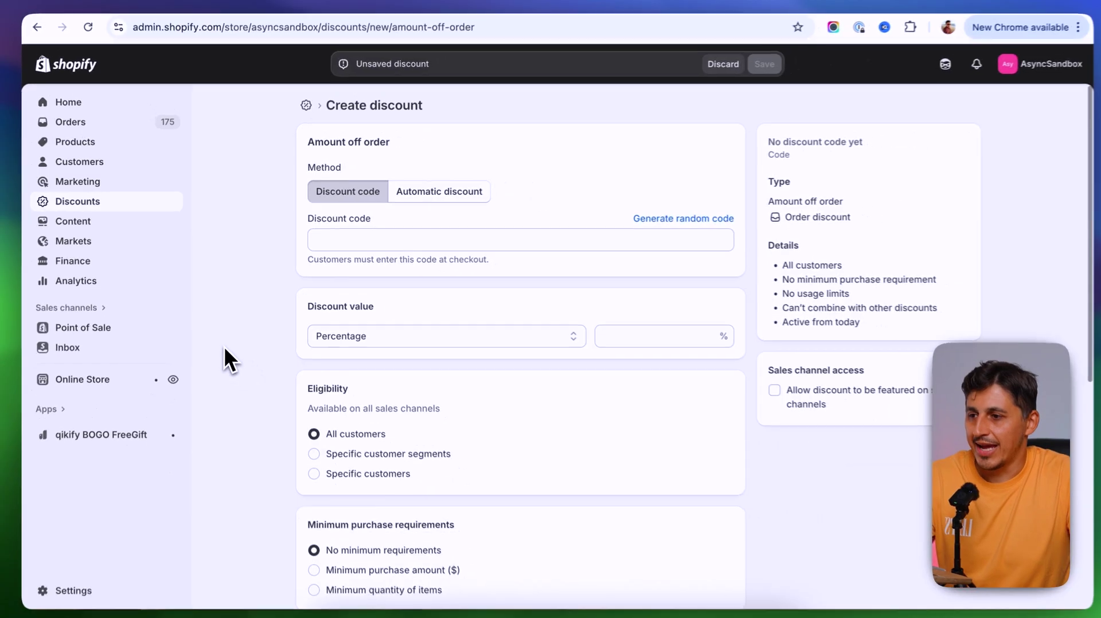
scroll(227, 392, "down", 8)
scroll(222, 341, "up", 10)
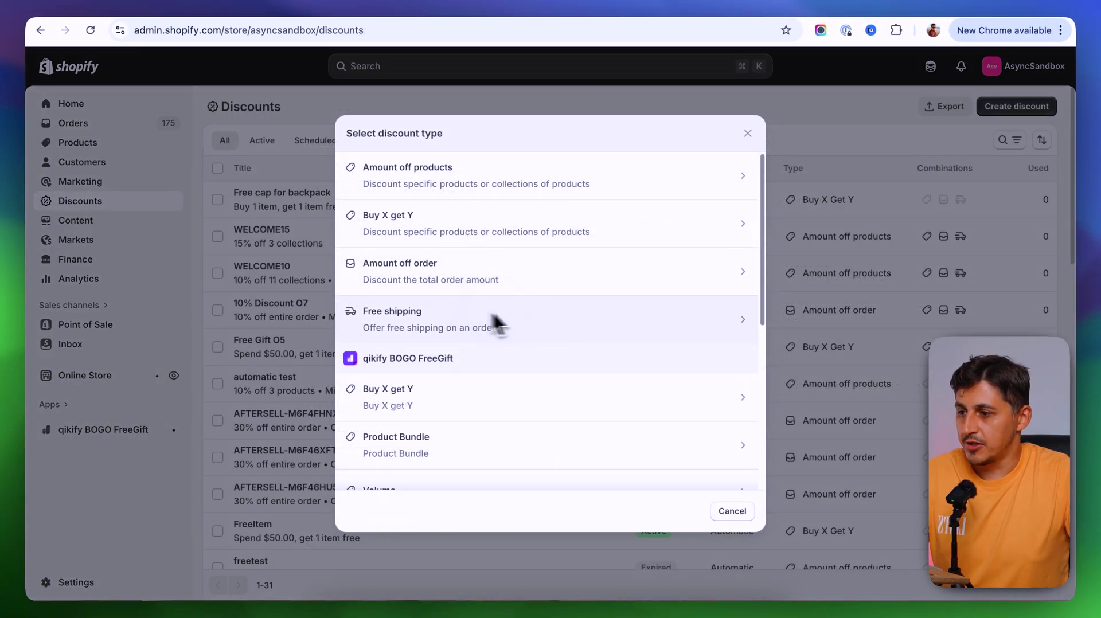
Start a new Free shipping discount and review its settings, toggling the exclusion of shipping rates over a certain amount on and off.
left_click(559, 322)
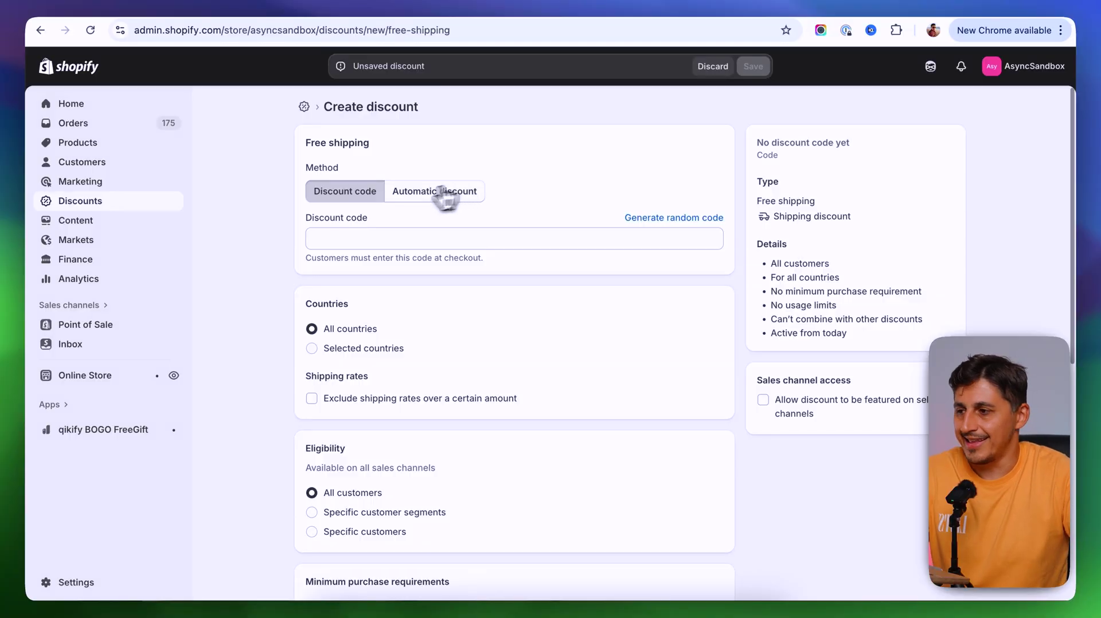
scroll(258, 230, "down", 2)
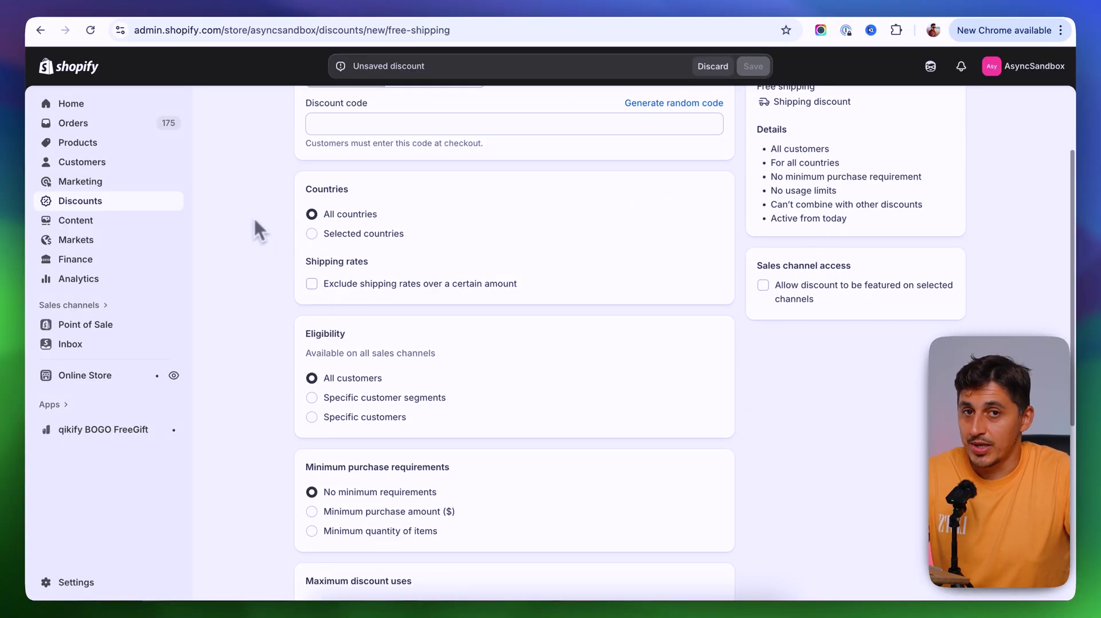
scroll(275, 304, "down", 1)
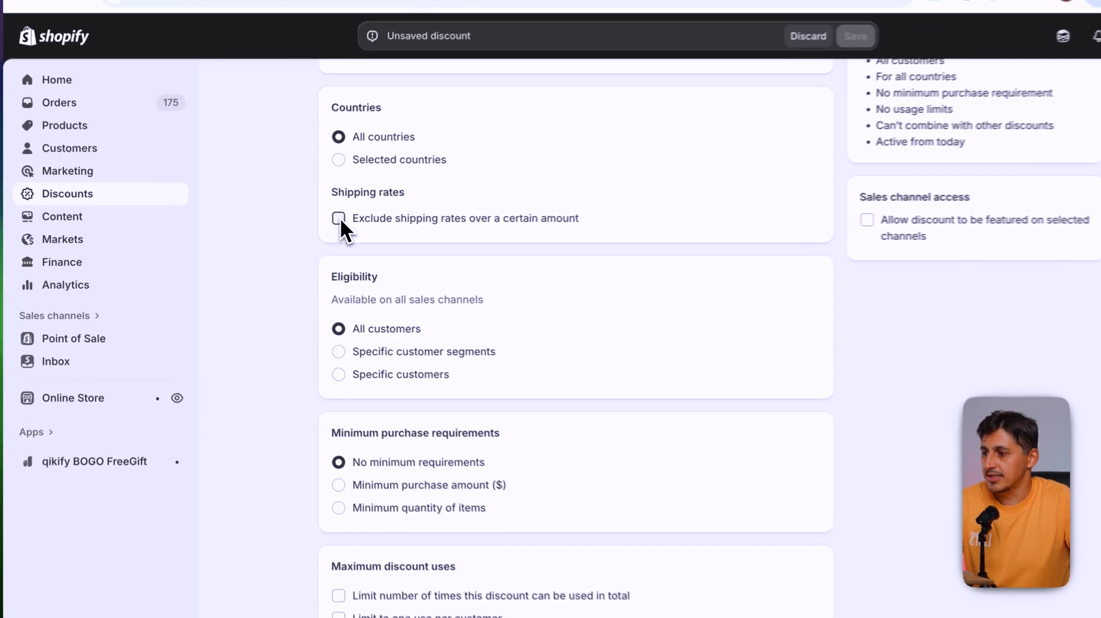
left_click(312, 222)
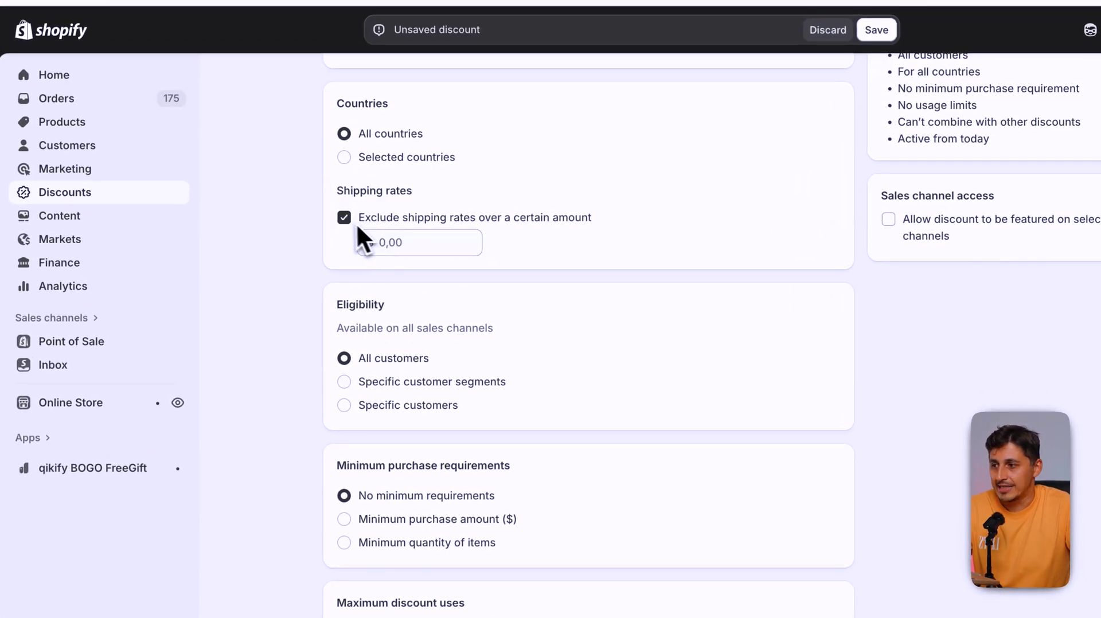
left_click(344, 220)
scroll(246, 344, "down", 3)
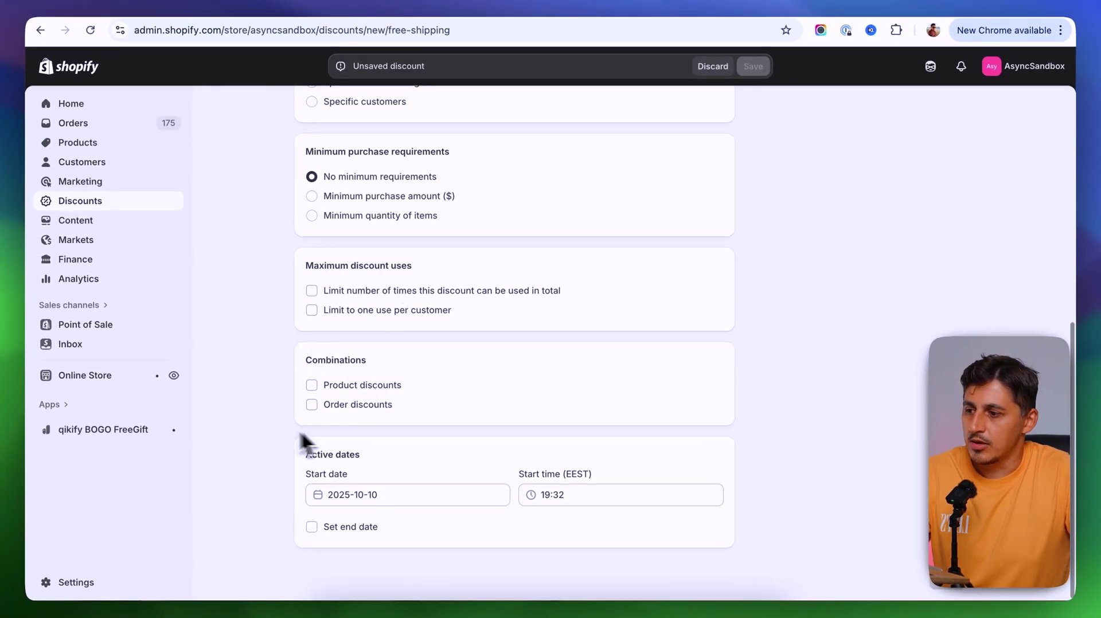
scroll(264, 427, "up", 1)
scroll(263, 425, "up", 8)
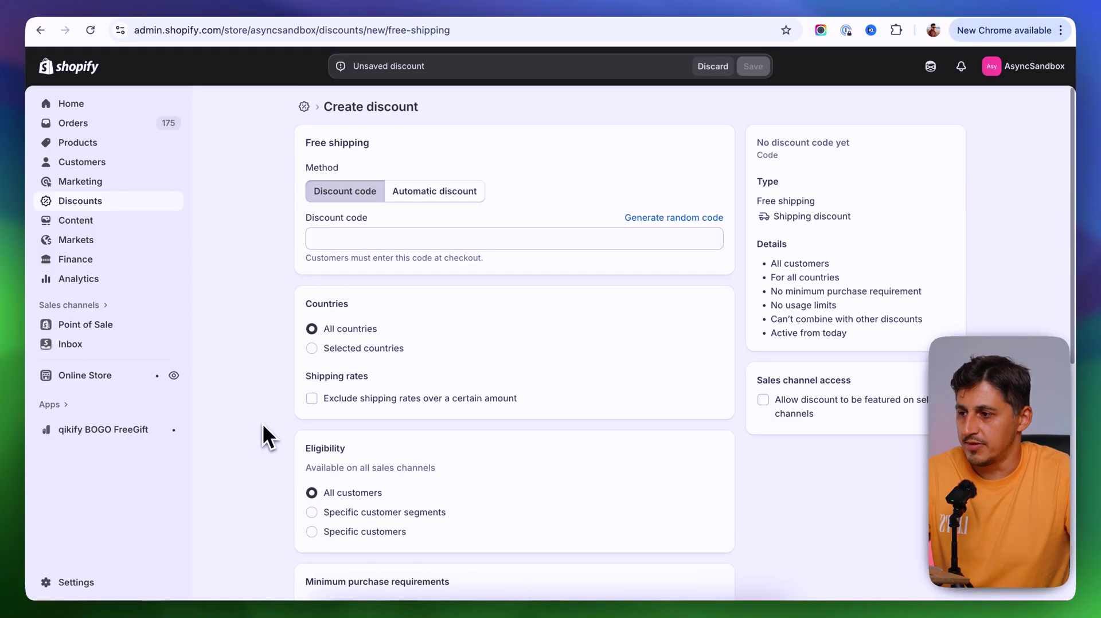